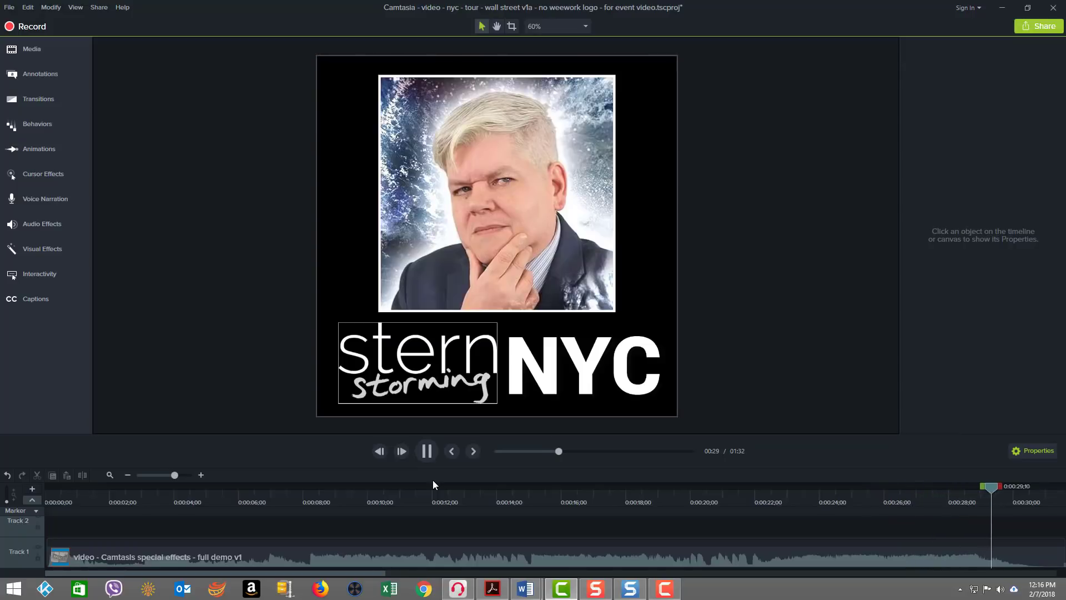
- Stop the preview and scrub through the opening seconds of the full demo video on Track 1
left_click(431, 455)
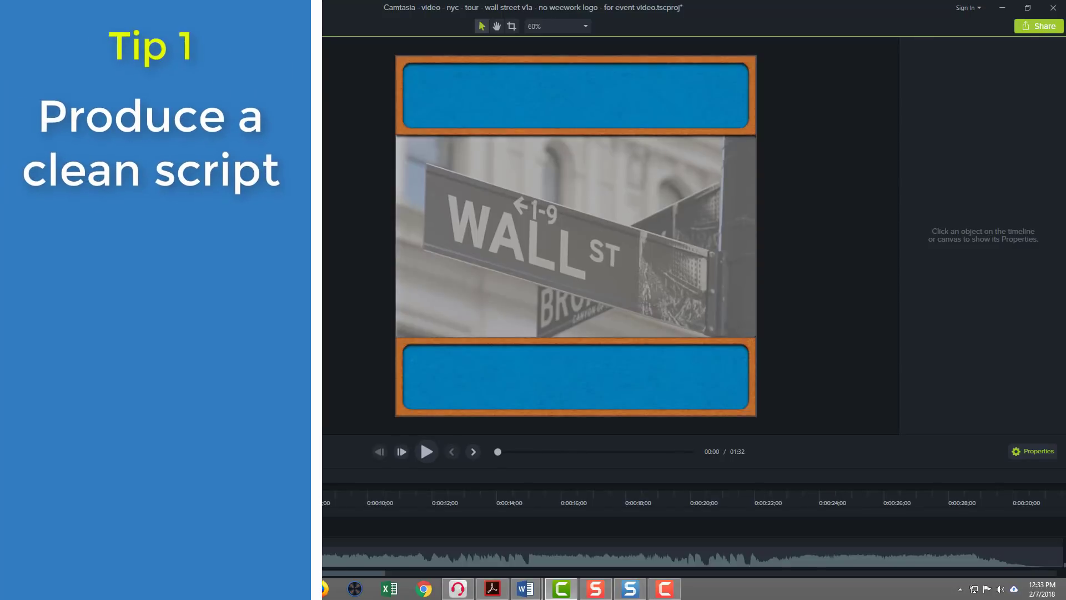
left_click_drag(46, 487, 197, 541)
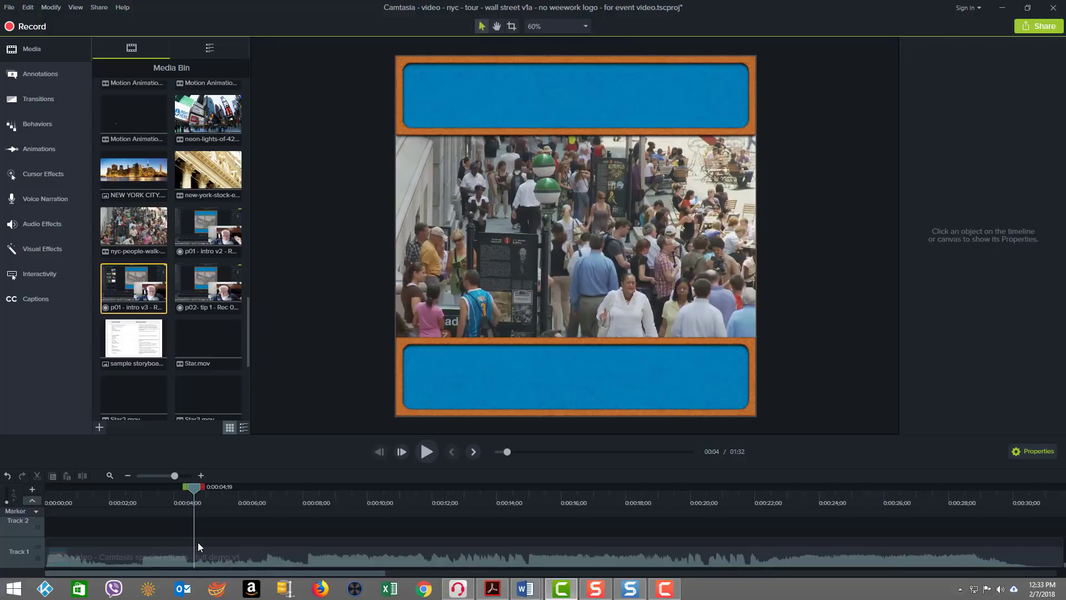
left_click_drag(197, 542, 307, 554)
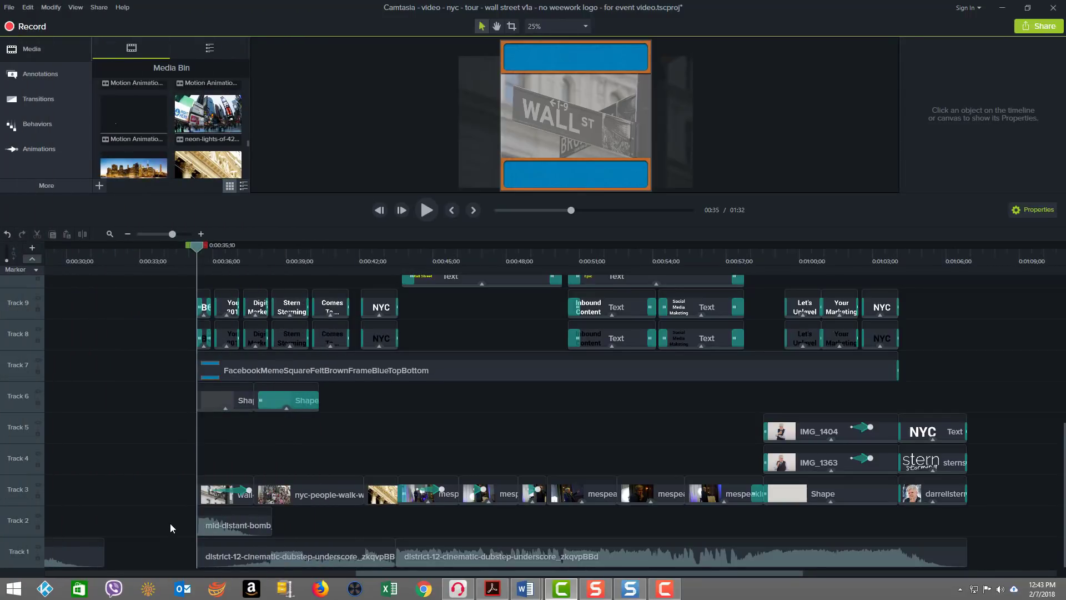
- Look over the track stack and select the media clips on Track 3 and the image, text and logo clips on Tracks 4 and 5
scroll(322, 377, "up", 3)
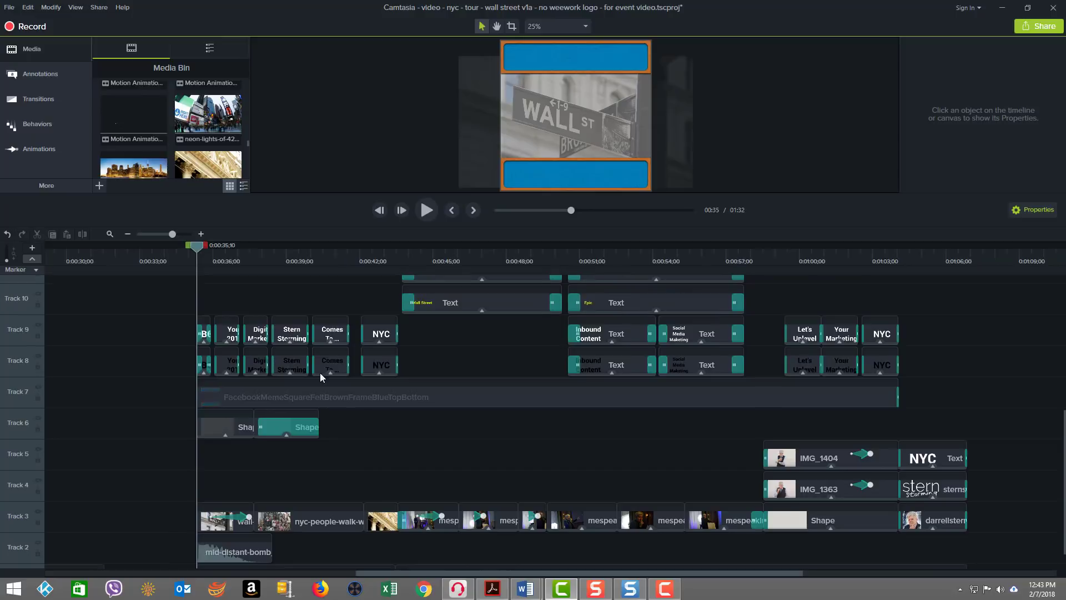
scroll(281, 328, "up", 6)
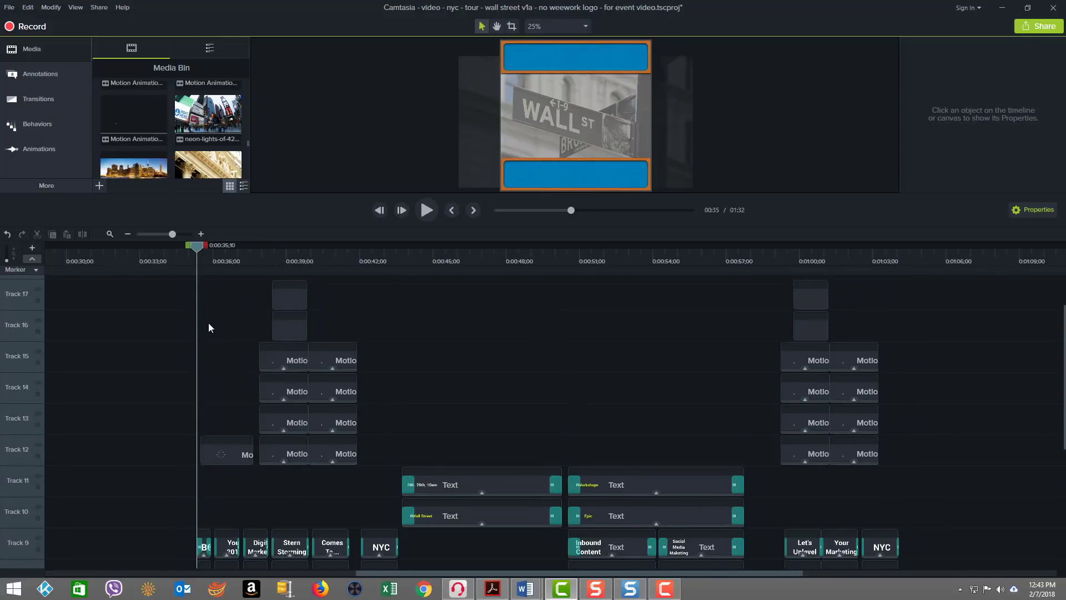
scroll(201, 488, "down", 9)
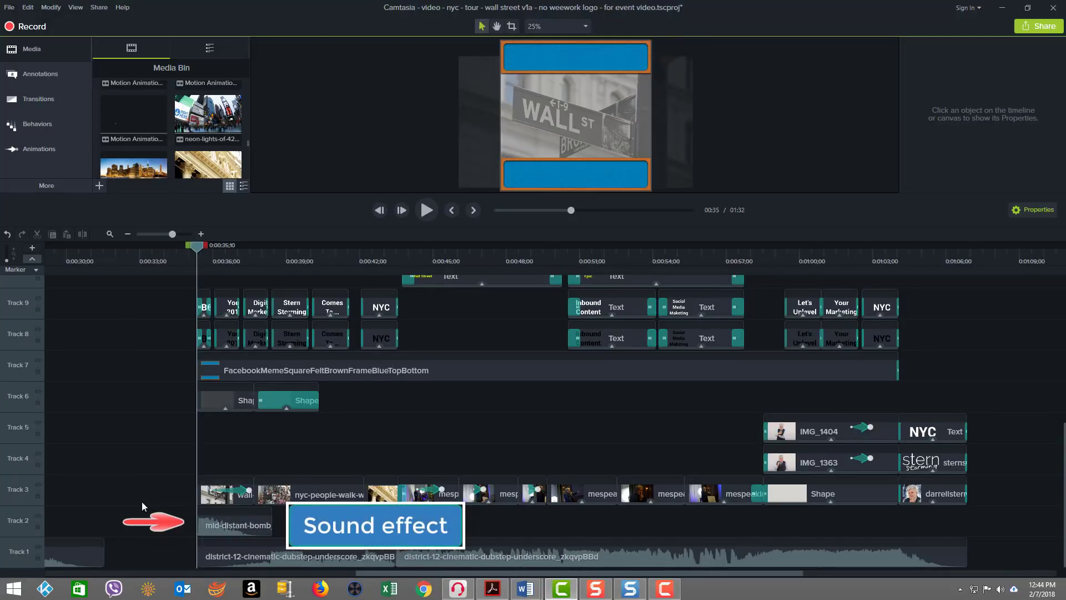
left_click_drag(158, 496, 577, 493)
left_click(698, 447)
left_click_drag(705, 431, 972, 454)
left_click(122, 409)
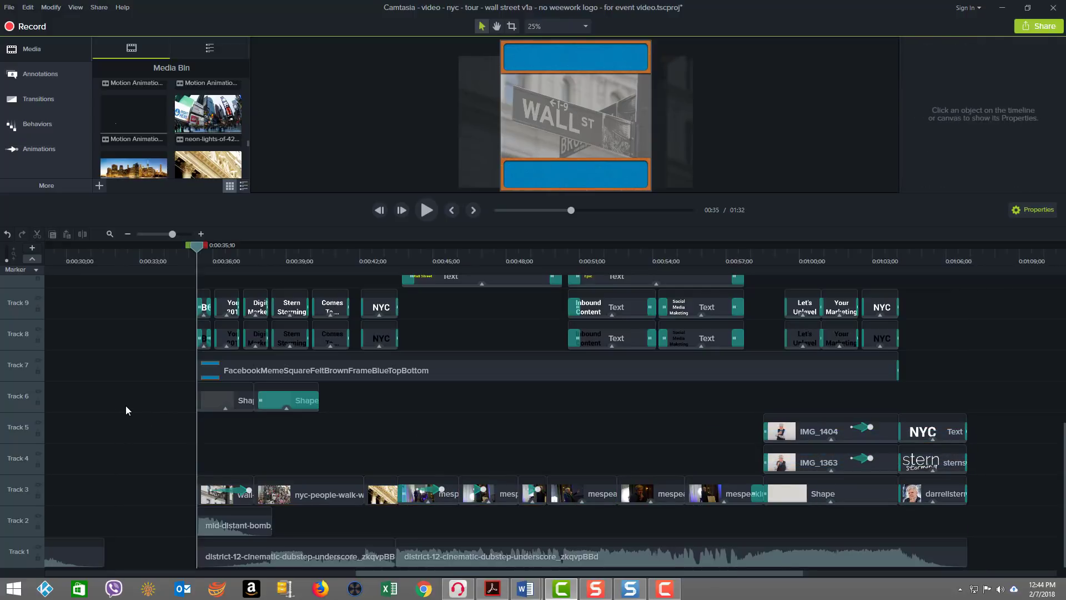
- Select the two shape clips on Track 6 and the felt frame clip on Track 7 to examine the overlay layers
left_click_drag(128, 402, 334, 402)
left_click(228, 425)
scroll(247, 370, "up", 5)
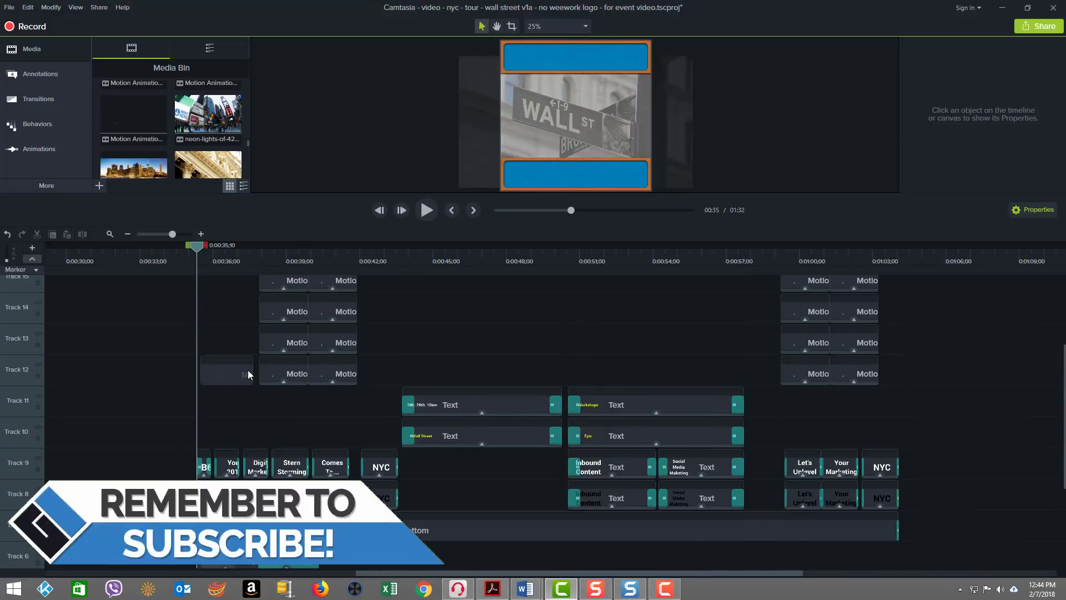
scroll(248, 370, "up", 4)
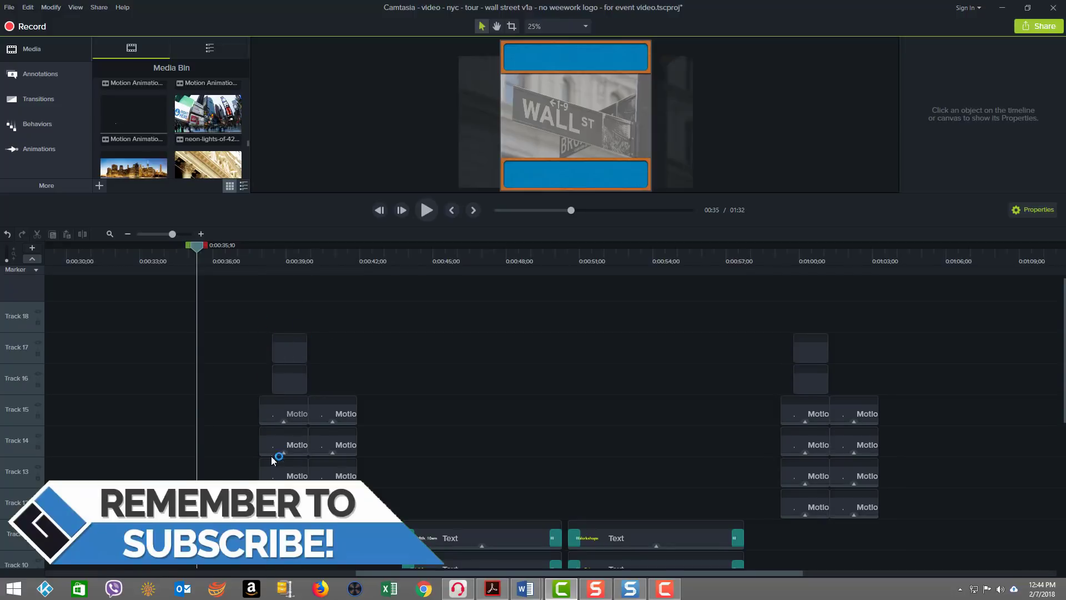
scroll(274, 454, "down", 8)
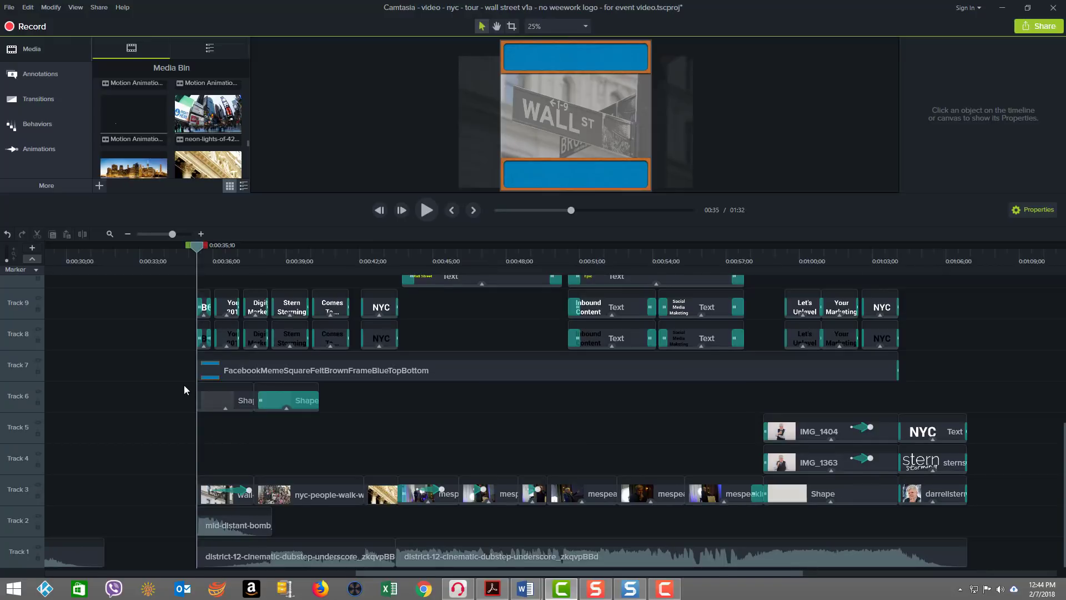
left_click(245, 373)
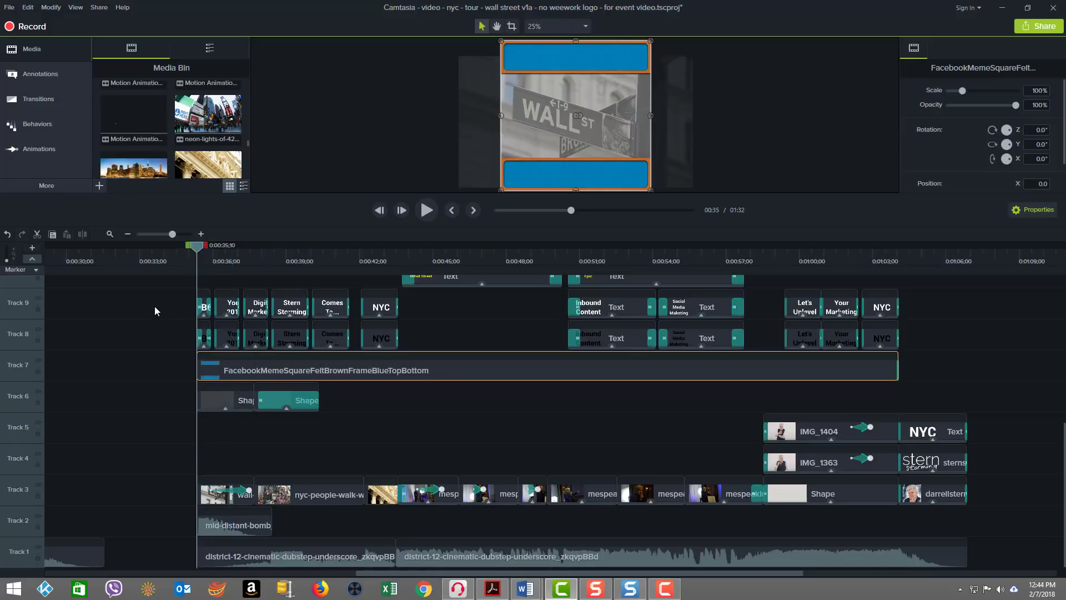
- Preview the BOOM! burst at 0:00:35;22 and the Track 12 motion animations at 0:00:39;01
left_click_drag(200, 249, 209, 249)
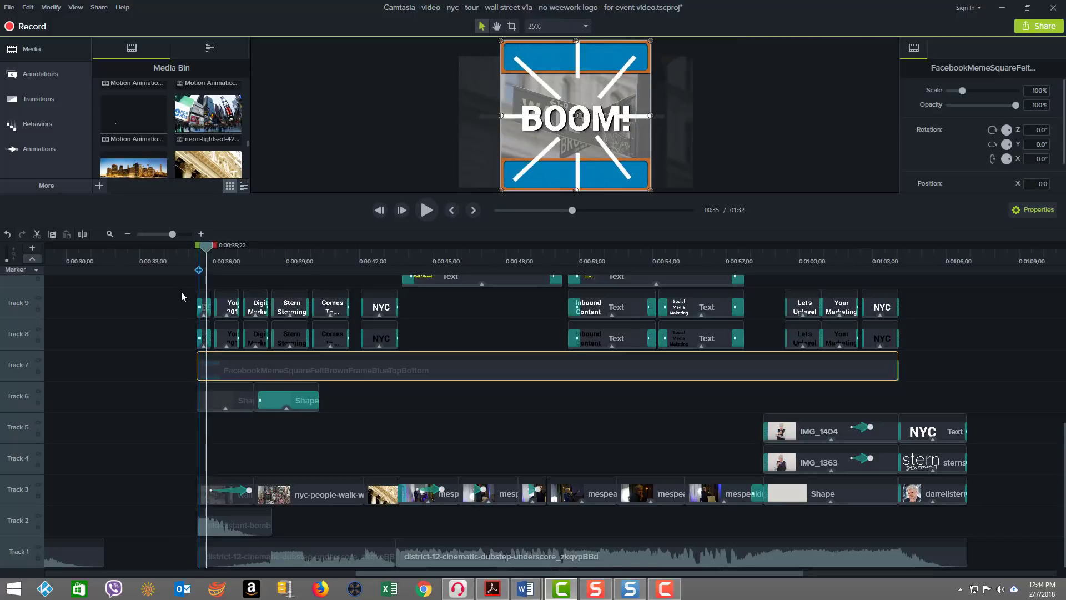
scroll(178, 296, "up", 4)
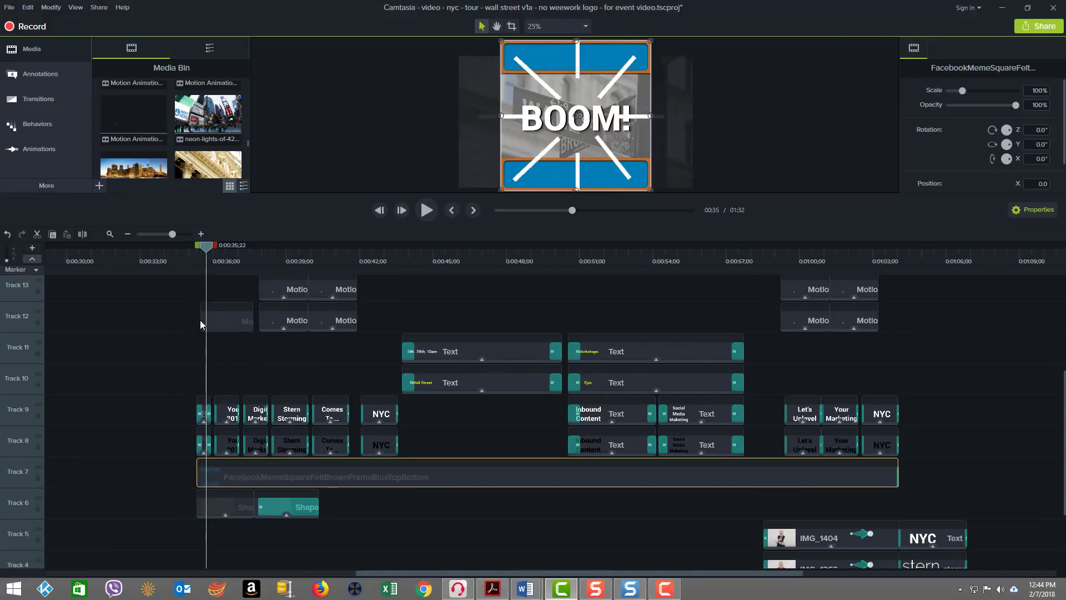
left_click(237, 318)
left_click(279, 312)
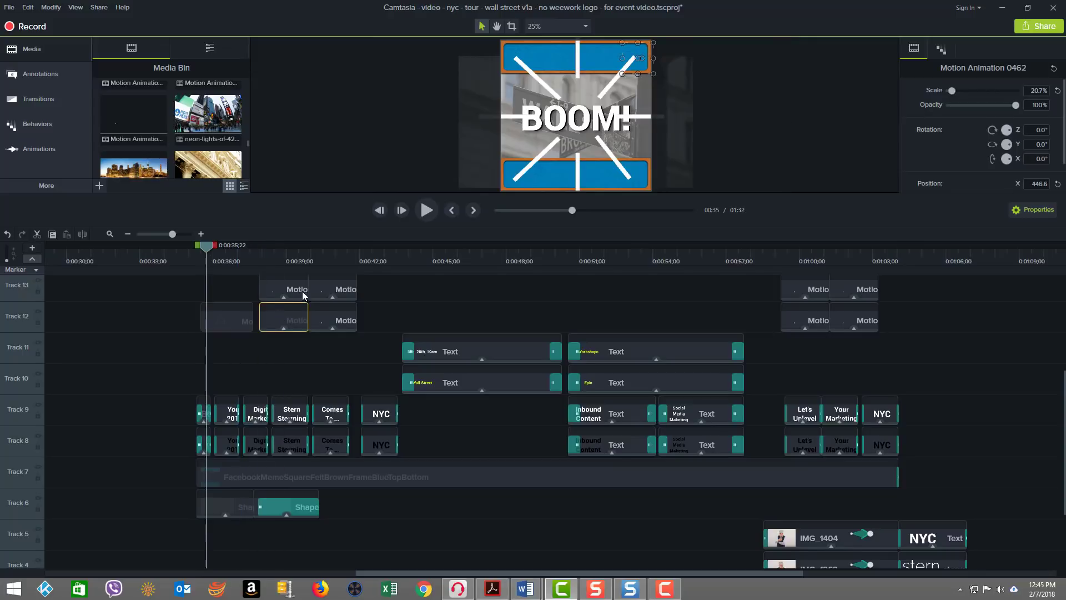
left_click_drag(210, 249, 289, 254)
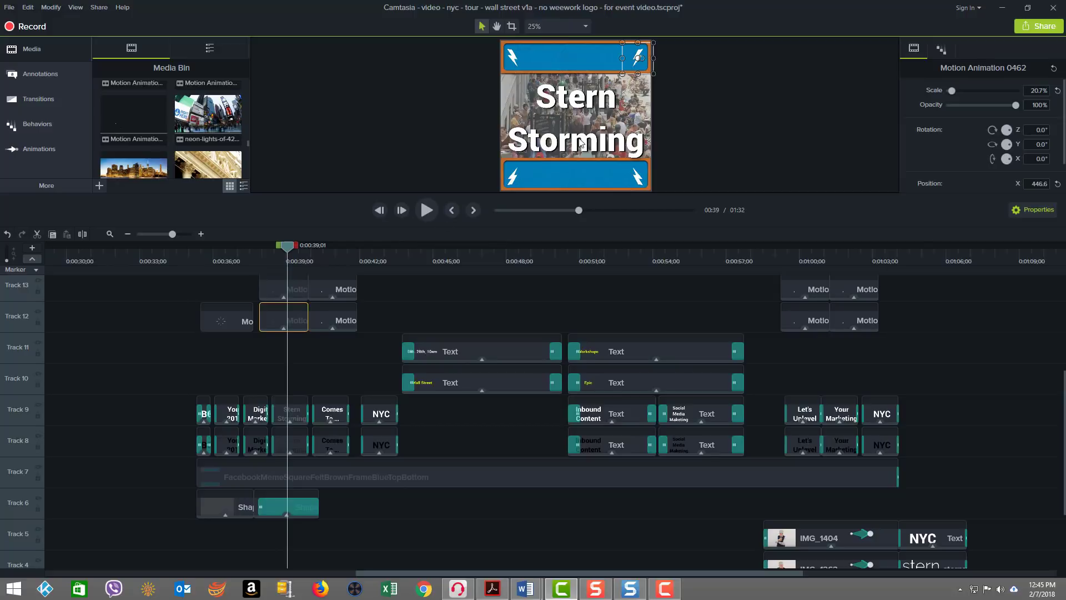
left_click_drag(161, 408, 109, 404)
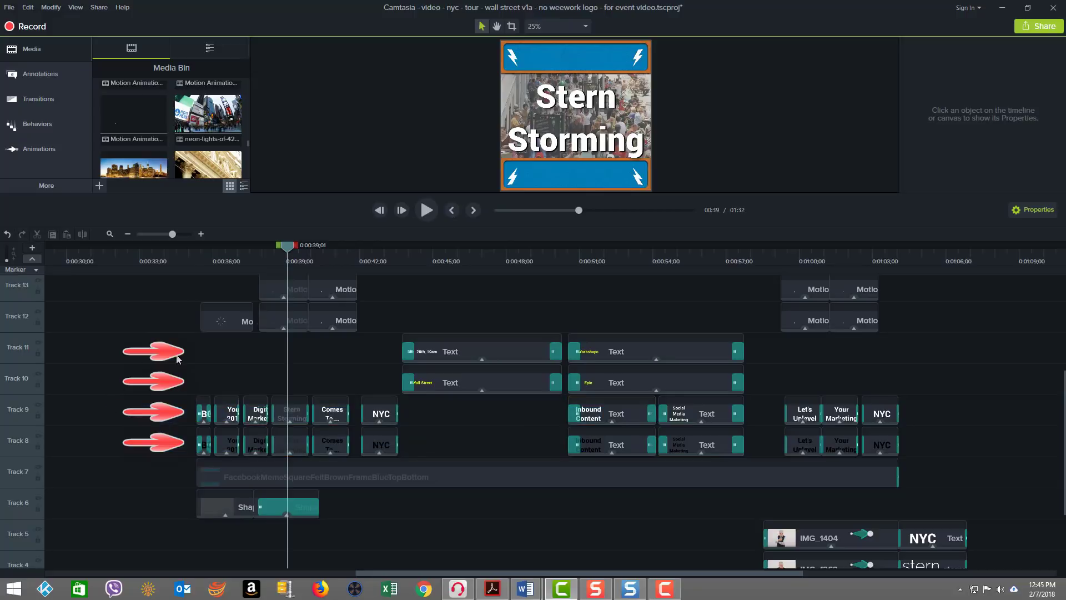
- Select all text clips on Tracks 8 to 11 and the motion animation clips on the tracks above them
left_click_drag(156, 346, 895, 448)
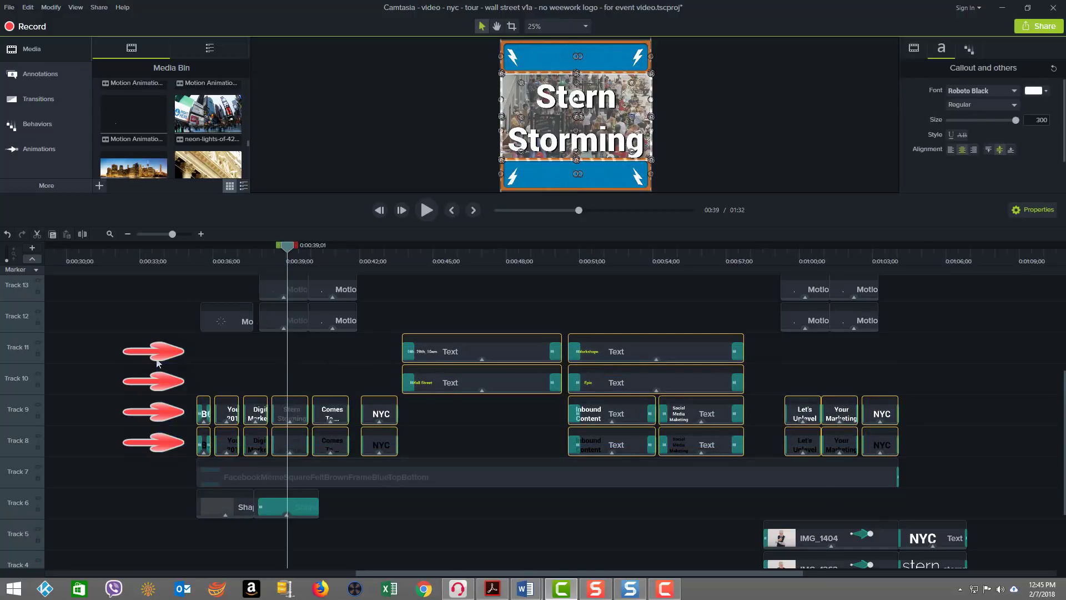
scroll(143, 324, "up", 5)
left_click_drag(148, 348, 894, 518)
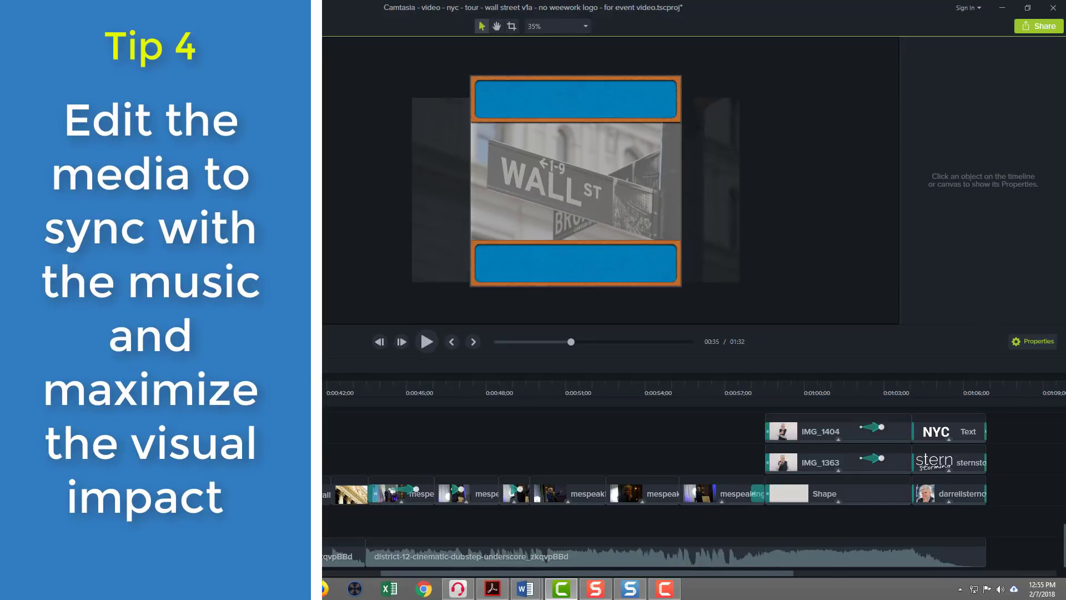
- Marquee-select the media clips on Tracks 3, 4 and 5, and clear the selection
left_click_drag(132, 449, 815, 469)
left_click_drag(664, 430, 910, 495)
left_click_drag(166, 423, 986, 506)
left_click(361, 457)
- Check the shape and frame tracks above the media, and select all clips on Tracks 3 and 4
scroll(375, 449, "up", 3)
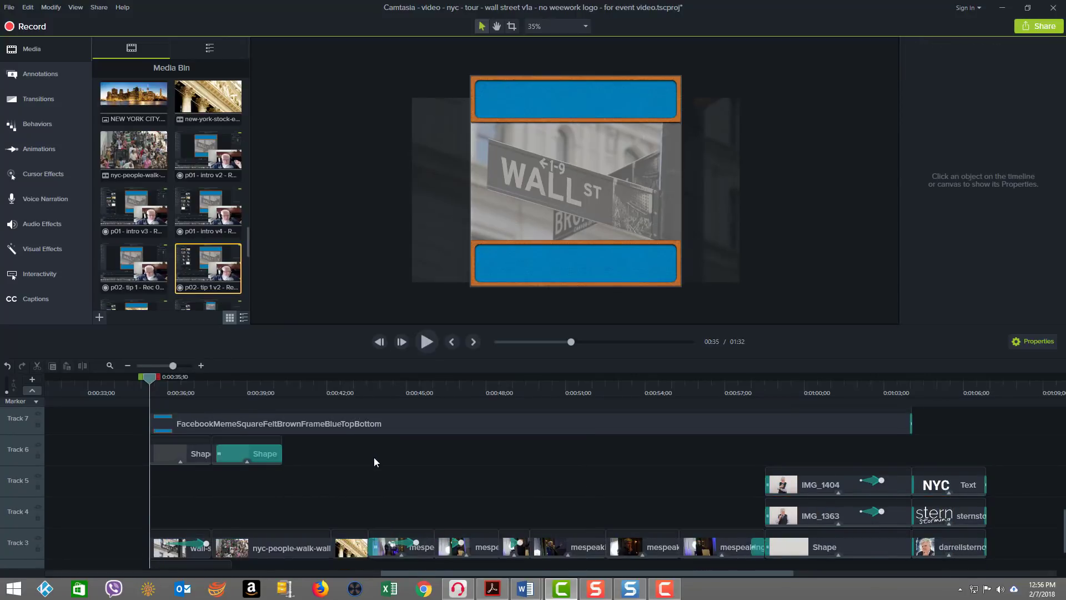
scroll(374, 458, "up", 2)
scroll(372, 461, "down", 4)
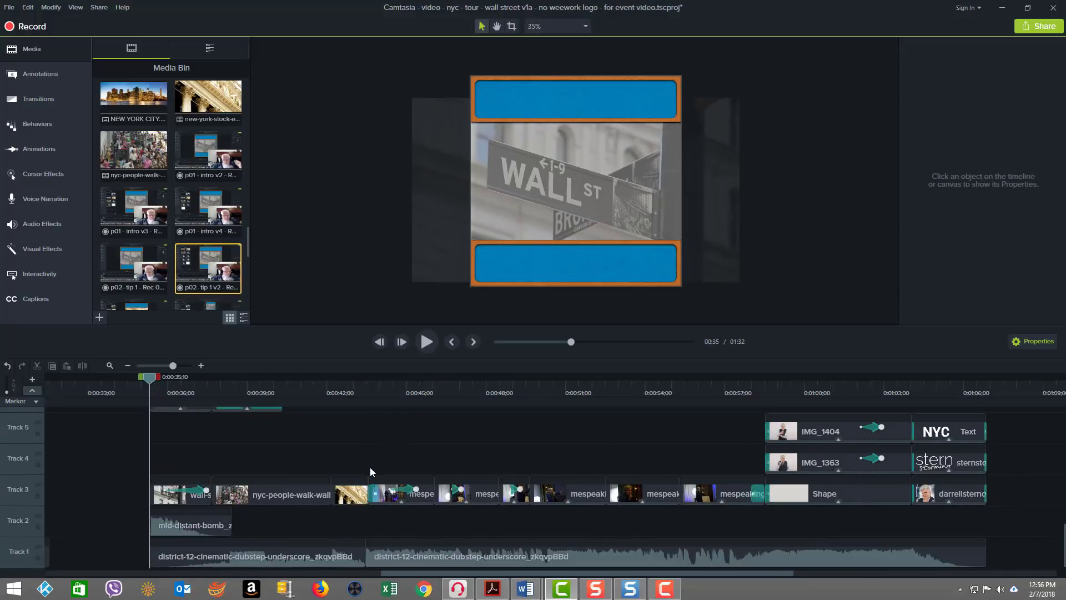
scroll(370, 468, "up", 2)
scroll(197, 461, "down", 2)
left_click_drag(192, 444, 940, 498)
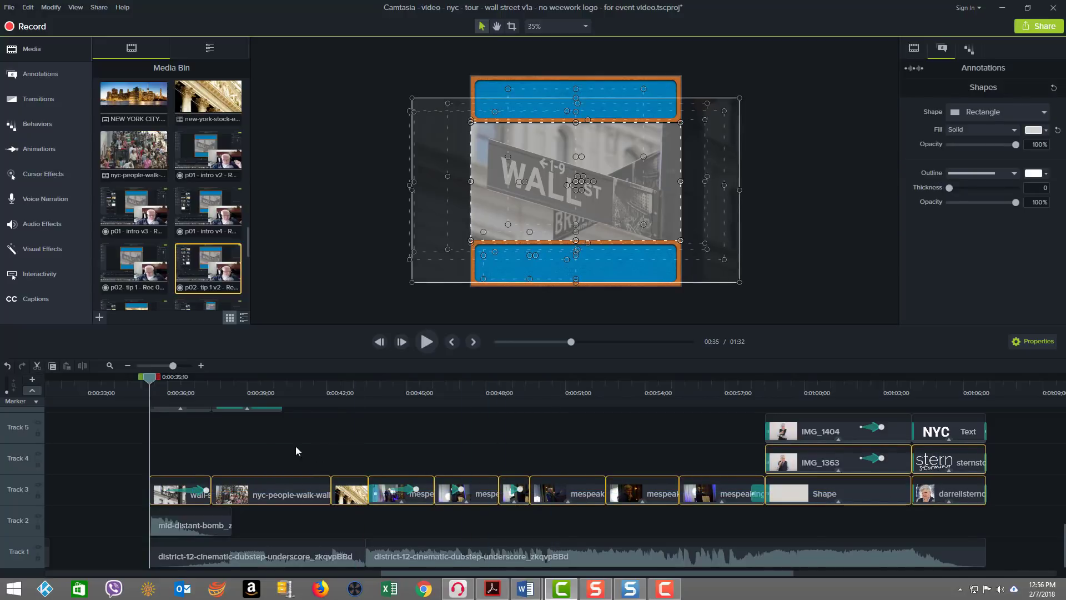
- Play back the promo's opening from 0:00:35;10 and its ending from 0:01:01;23 to check sync with the music
left_click(424, 344)
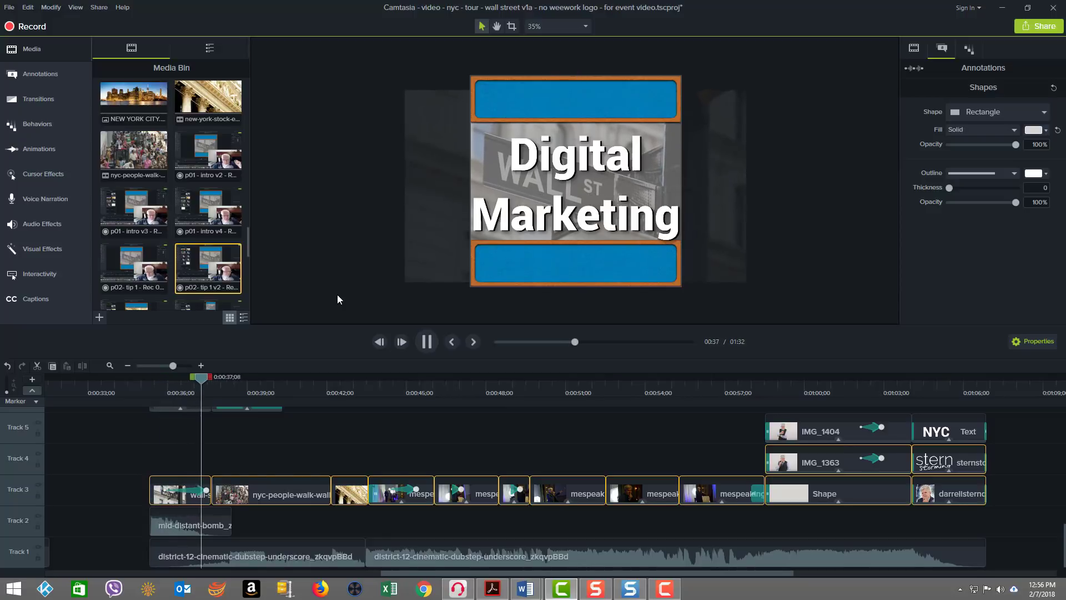
left_click(426, 342)
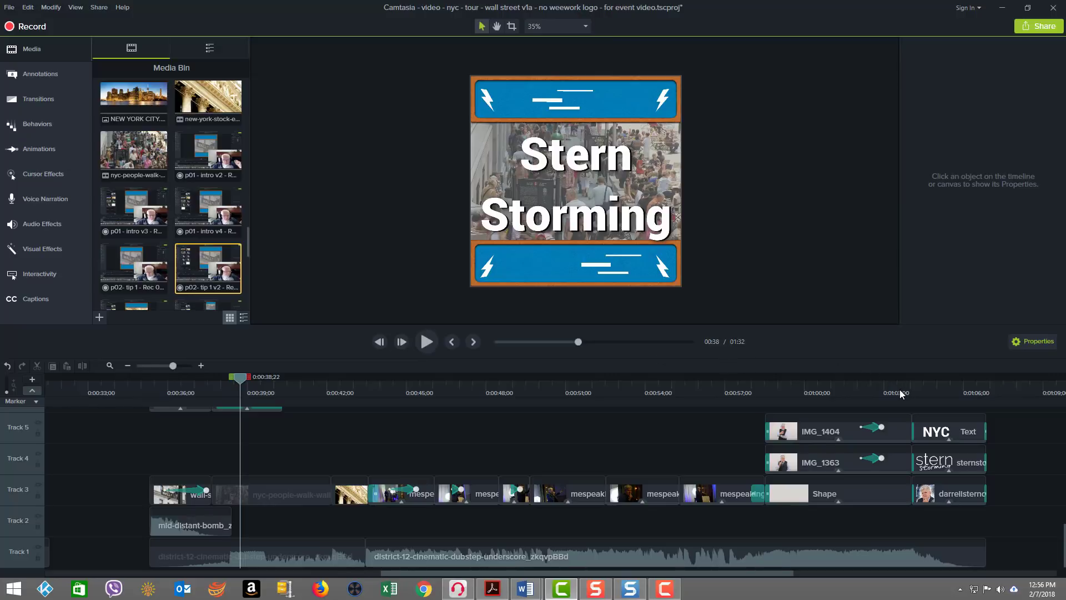
left_click(882, 386)
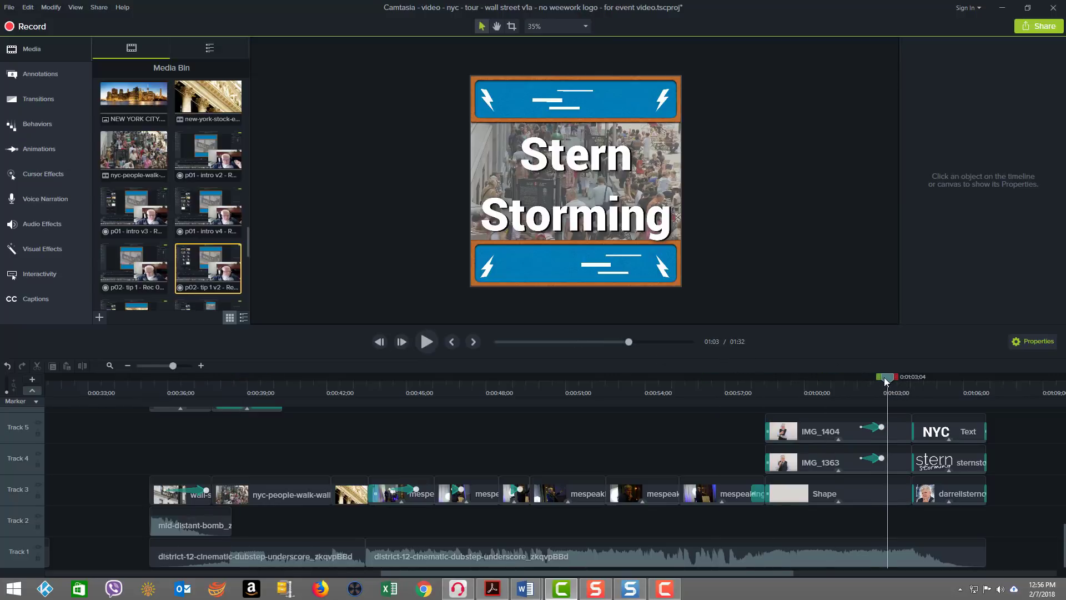
left_click_drag(882, 386, 853, 375)
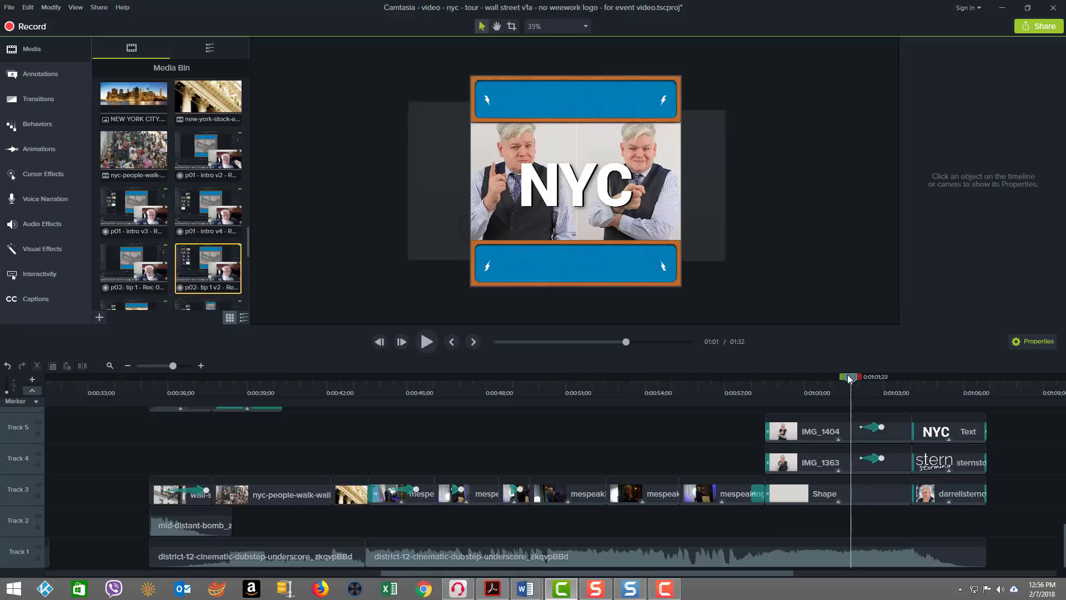
left_click(426, 342)
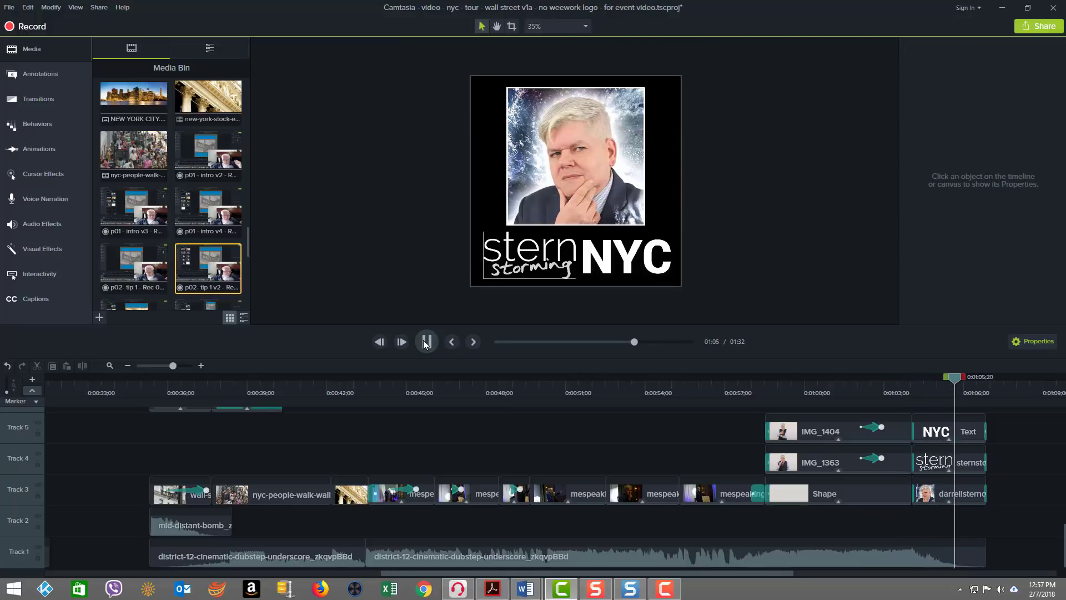
left_click(425, 342)
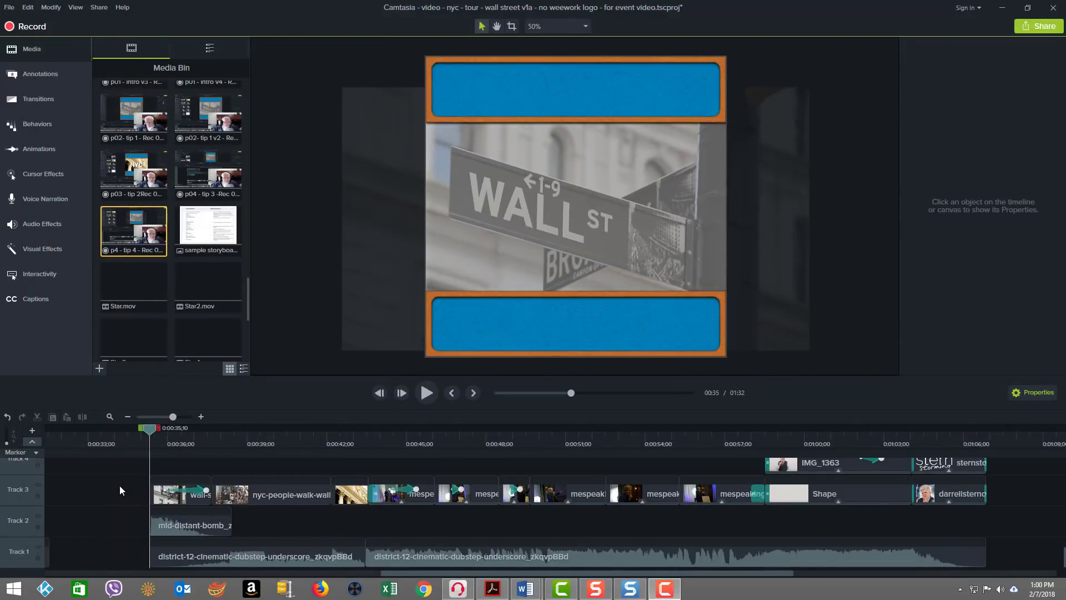
- Turn off Track 2 and play the promo's opening without the bomb sound effect
mouse_move(148, 428)
left_mouse_down()
mouse_move(182, 435)
mouse_move(142, 442)
left_mouse_up()
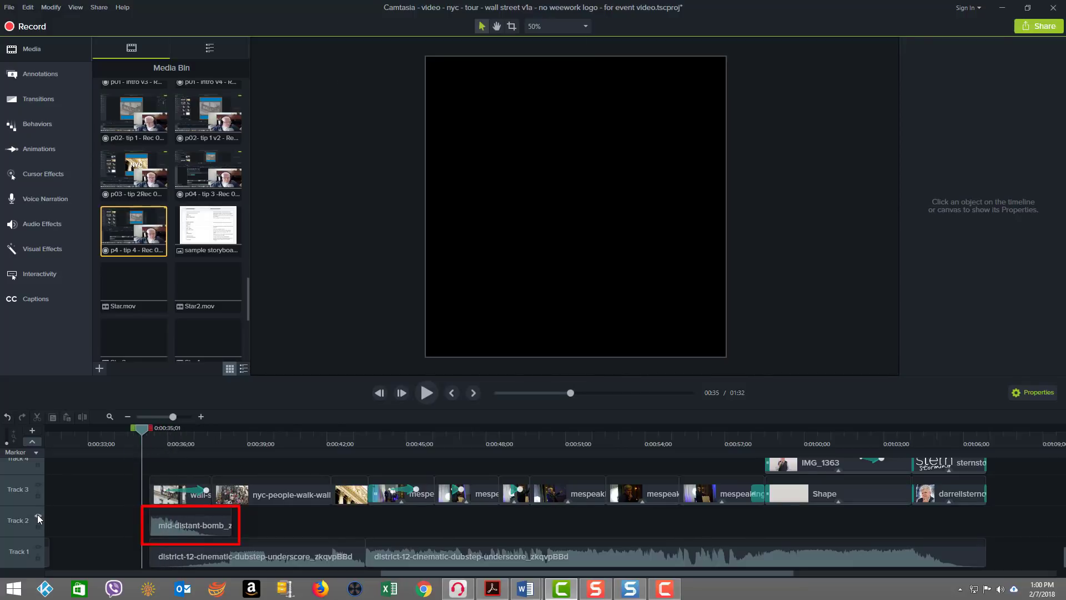
left_click(38, 515)
left_click_drag(138, 428, 145, 427)
left_click(427, 393)
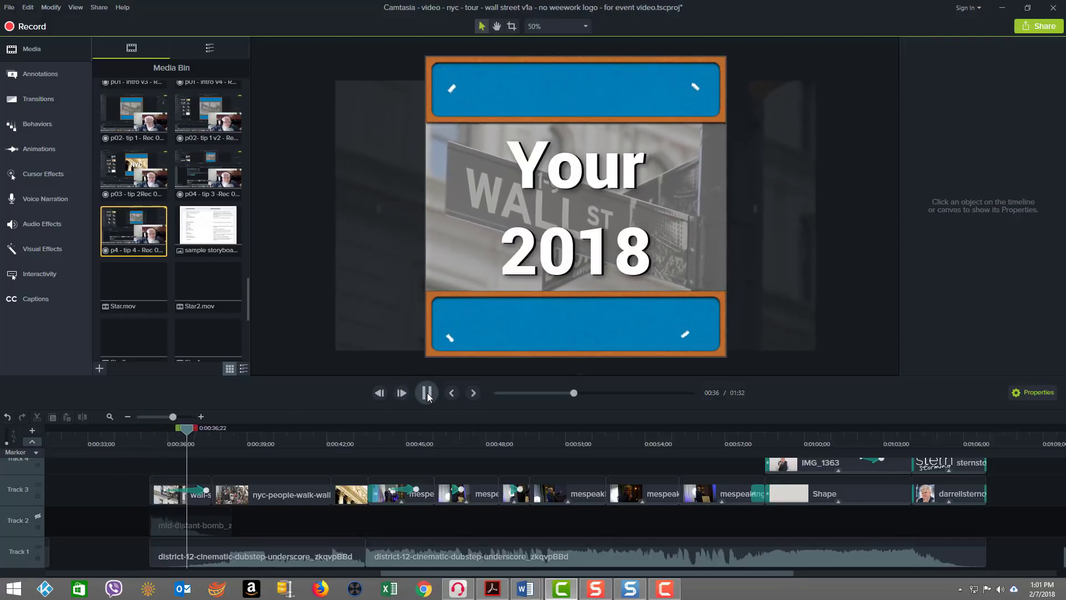
left_click(213, 428)
- Turn Track 2 back on and replay the opening from 0:00:35;10 with the bomb sound effect
left_click_drag(211, 428, 147, 431)
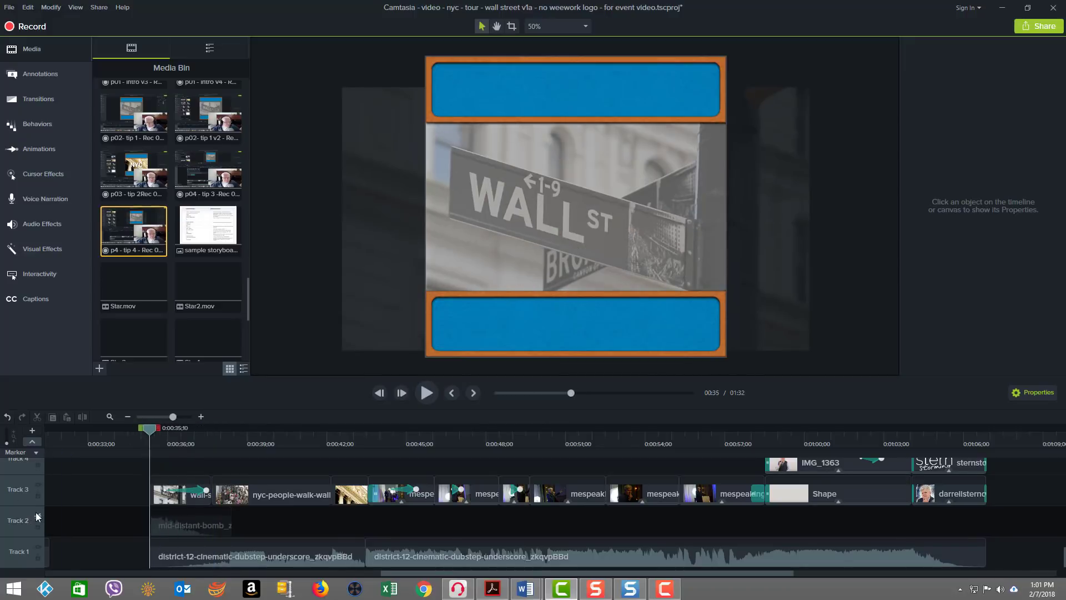
left_click(426, 393)
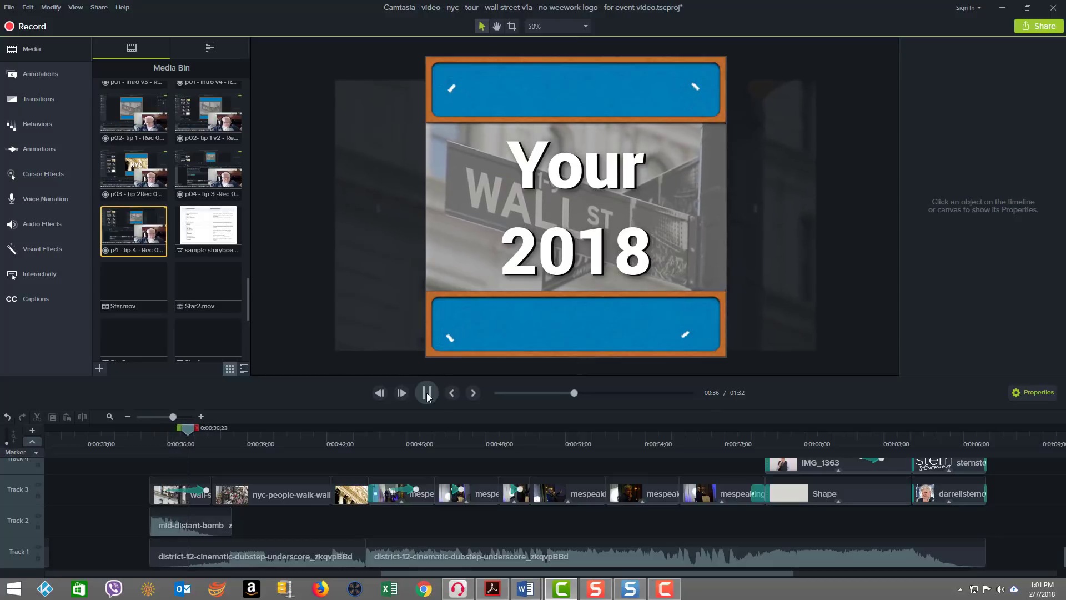
left_click(426, 393)
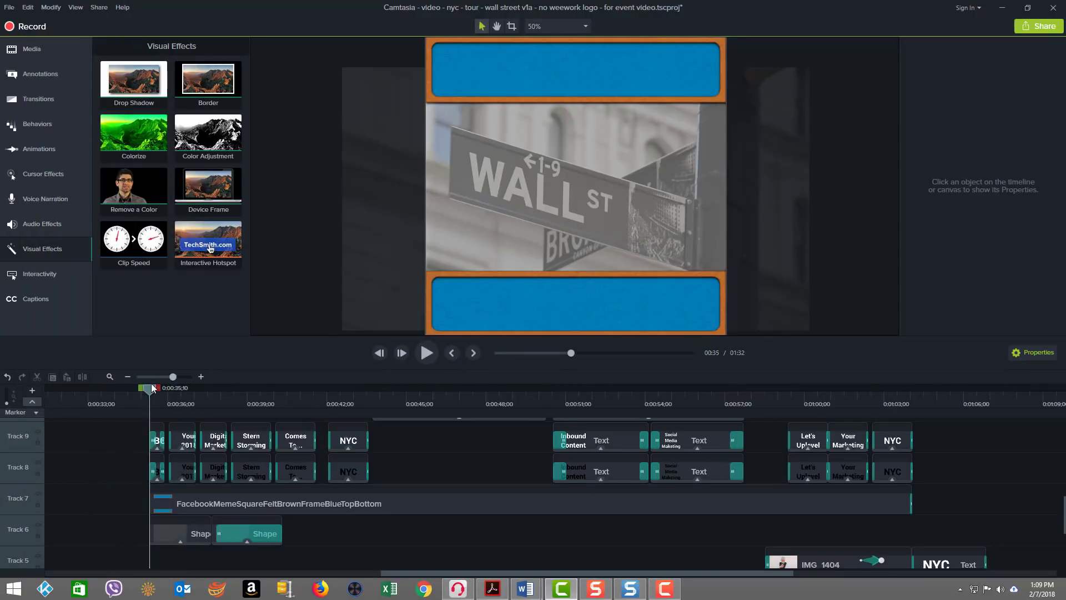
- Scrub through the opening titles, return the playhead to 0:00:34;19, and turn off Track 6 with its shape overlays
left_click_drag(152, 387, 218, 399)
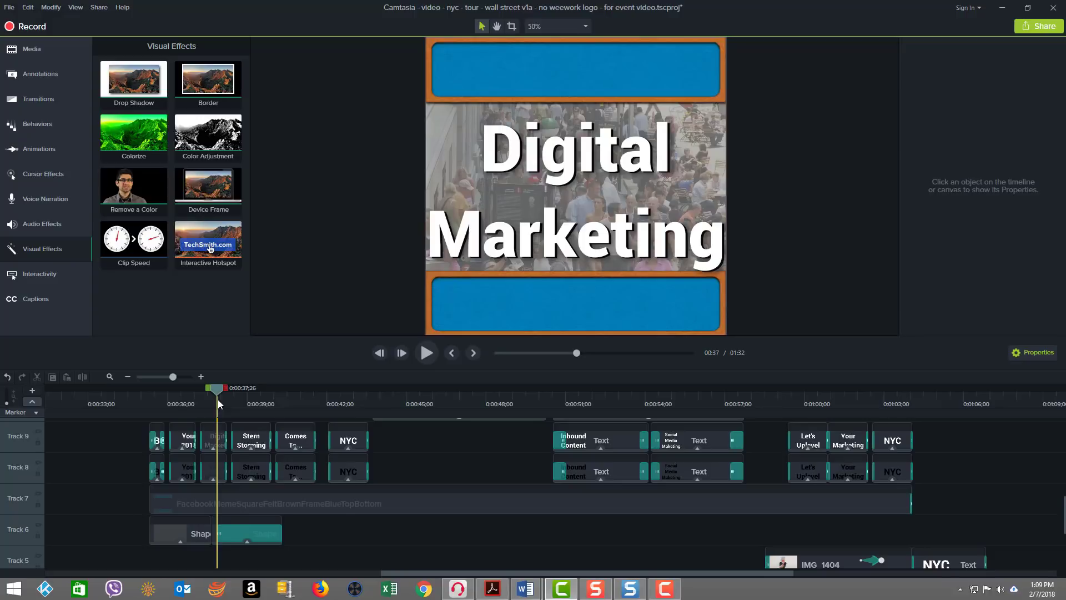
left_click_drag(218, 404, 132, 421)
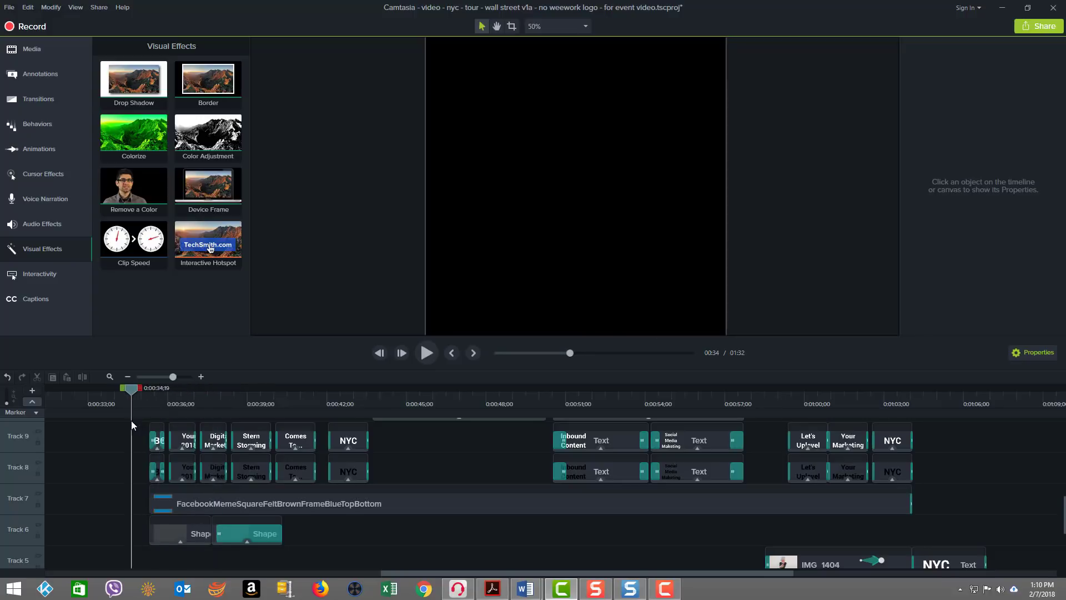
left_click(39, 525)
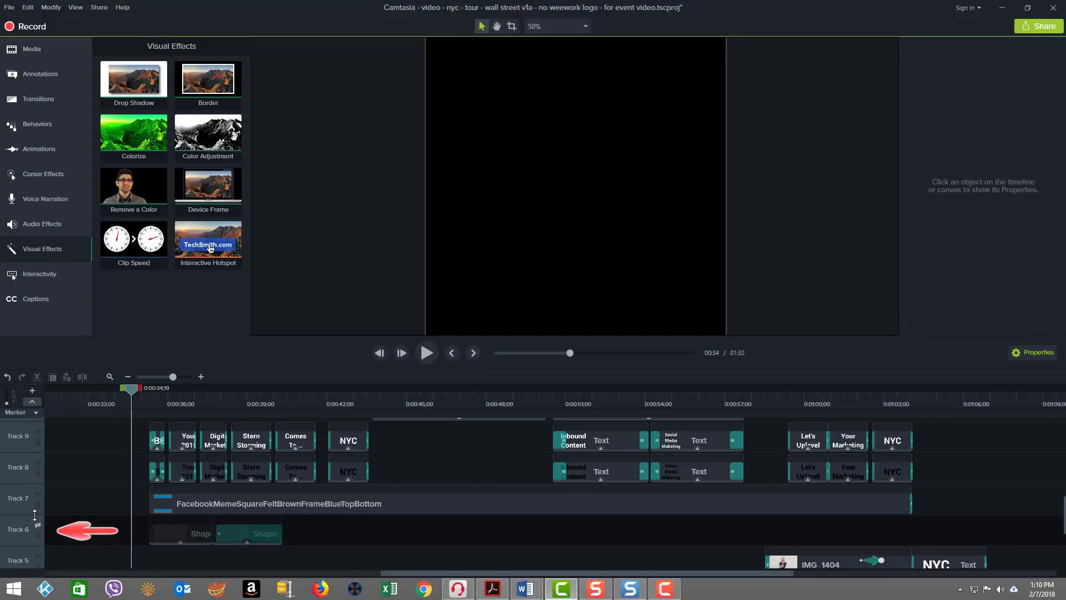
- Turn off Track 8 with the dark title copies and scrub through the BOOM! title, returning to 0:00:34;29
left_click(38, 463)
left_click_drag(131, 389, 160, 399)
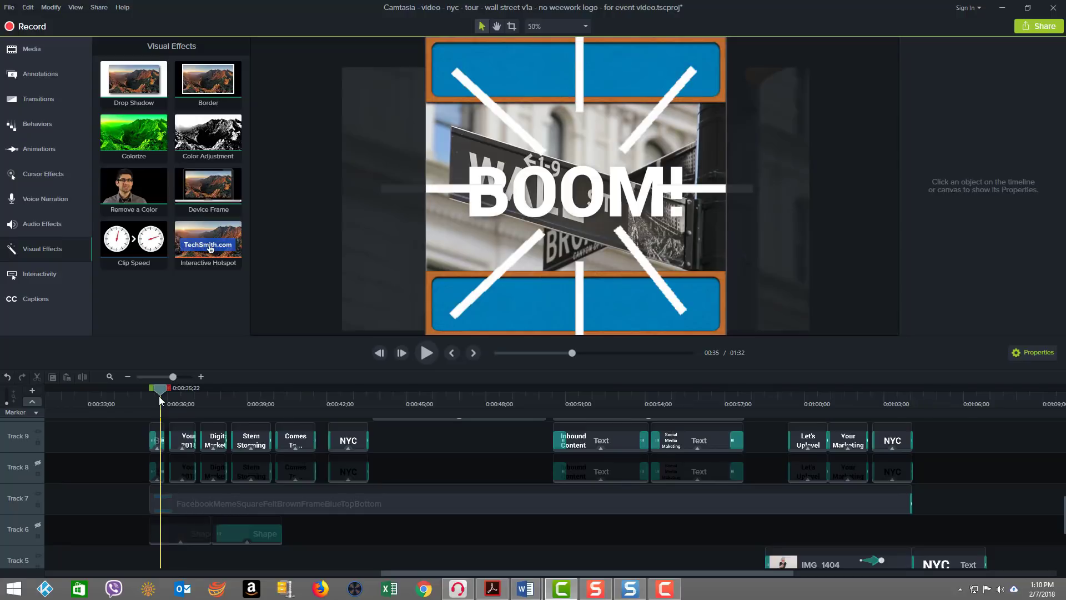
mouse_move(160, 399)
left_mouse_down()
mouse_move(321, 410)
mouse_move(170, 403)
left_mouse_up()
left_click_drag(156, 441, 134, 447)
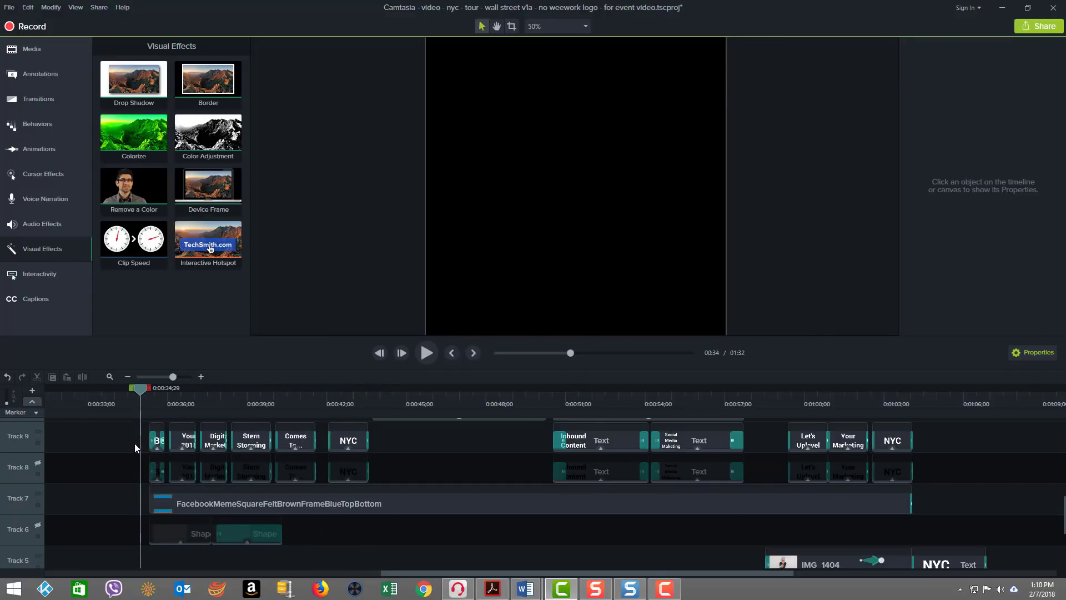
- Turn Track 6 back on and scrub over its first shape to 0:00:37;01 to check the overlay behind the titles
left_click(37, 526)
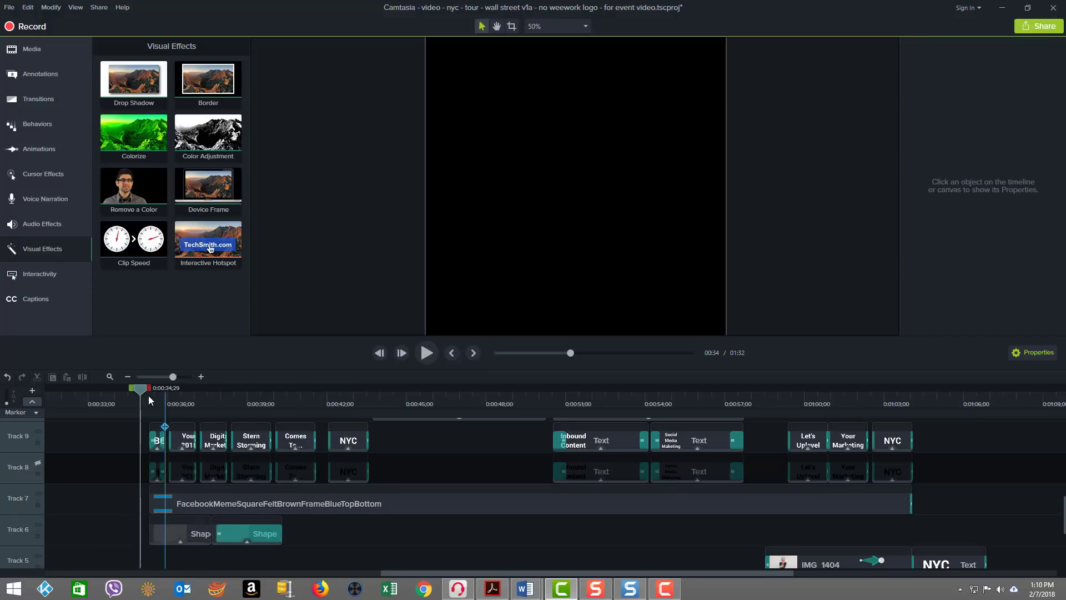
left_click(196, 398)
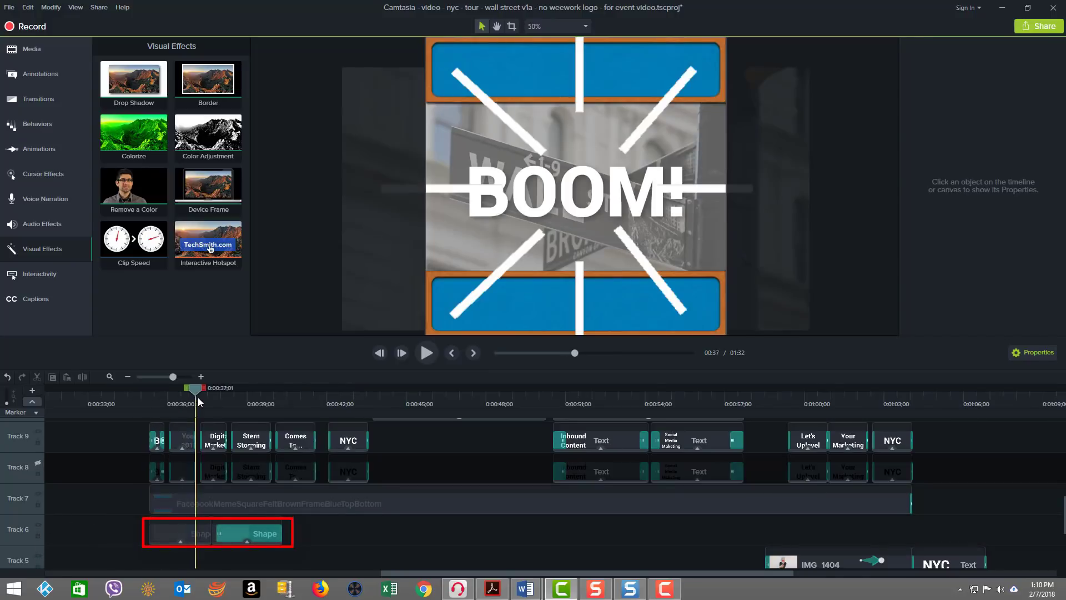
left_click_drag(185, 399, 197, 427)
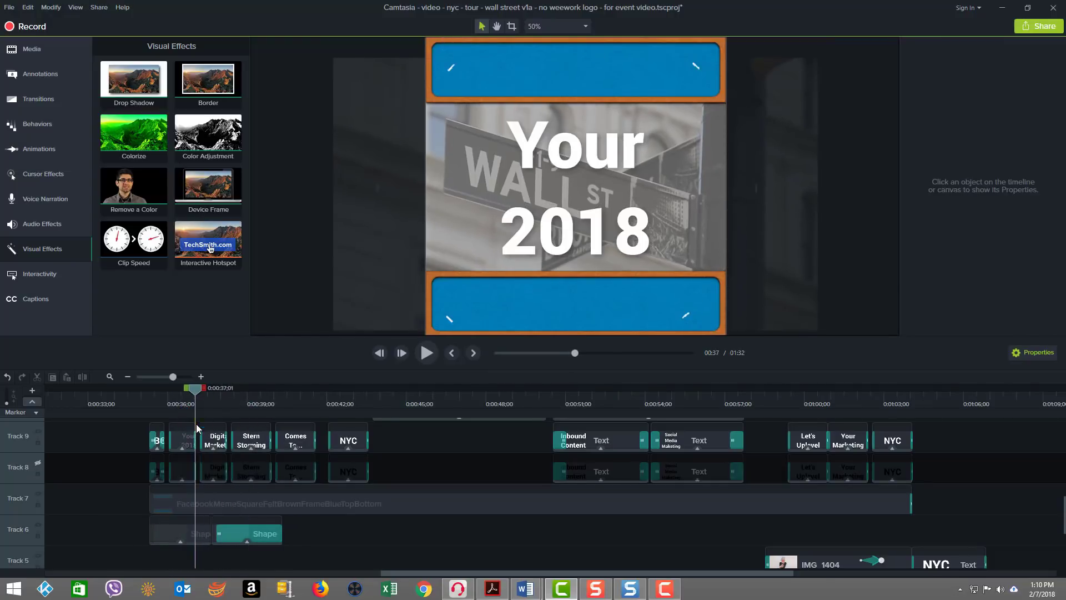
- Select the first shape on Track 6 and examine its annotation fill and opacity settings at 0:00:37;08
left_click(184, 531)
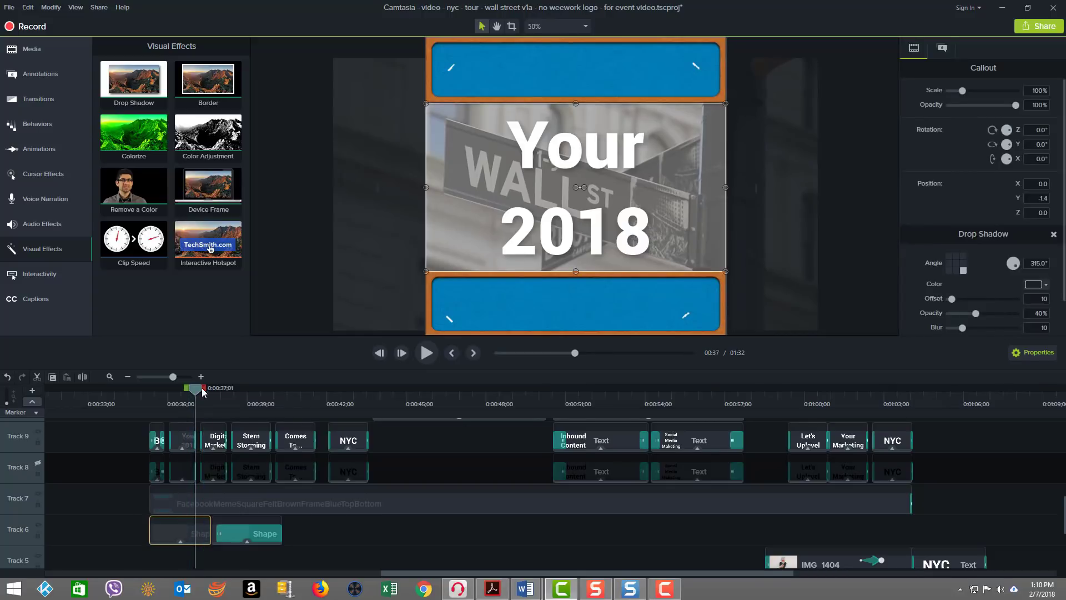
mouse_move(195, 389)
left_mouse_down()
mouse_move(227, 397)
mouse_move(200, 391)
left_mouse_up()
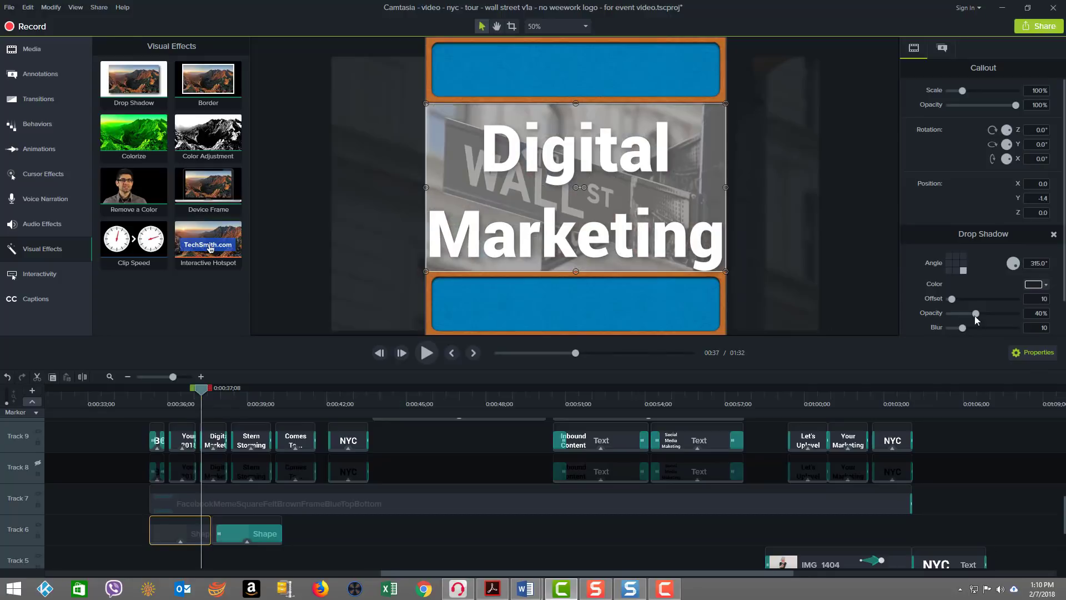
left_click(947, 54)
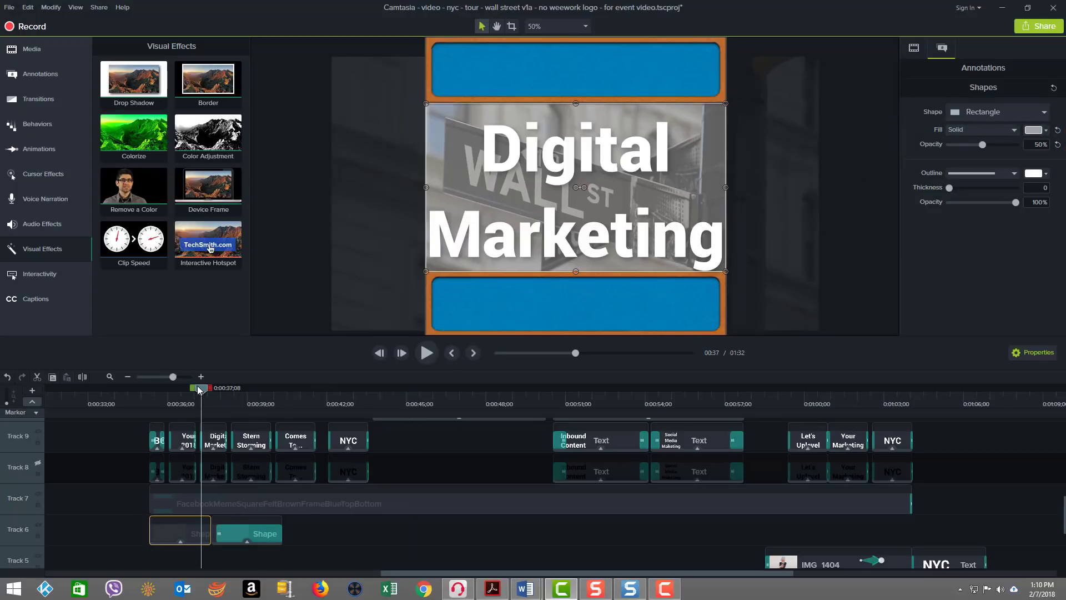
- Scrub to the "Stern Storming" title and advance frame by frame from 0:00:38;25 to 0:00:39;24 to examine the second Track 6 shape
left_click(221, 394)
left_click_drag(220, 395, 239, 388)
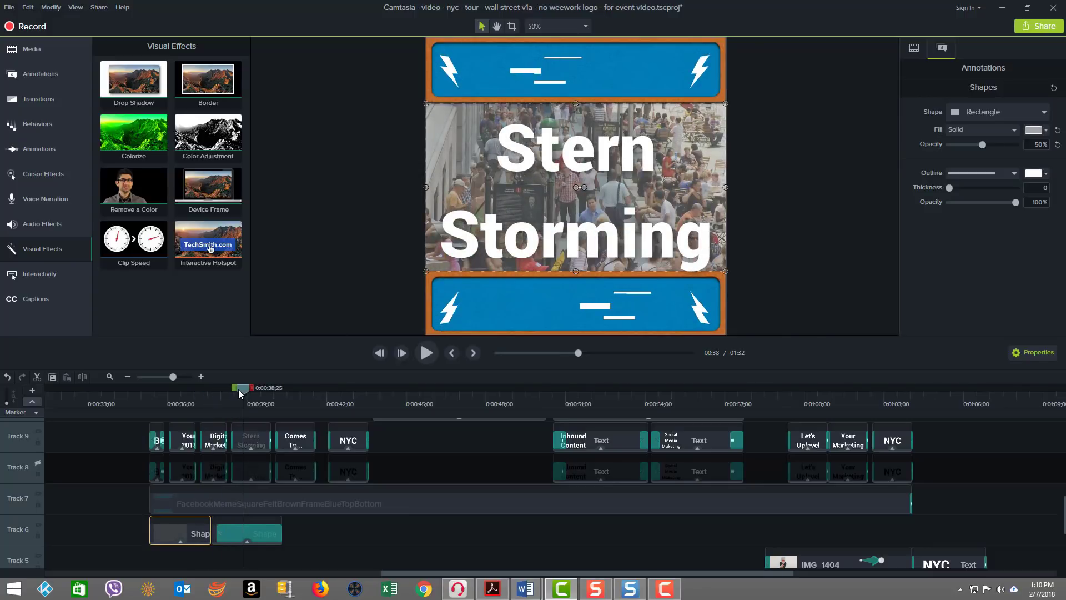
key("period")
key("period")
key("period")
key("period")
key("period")
key("period")
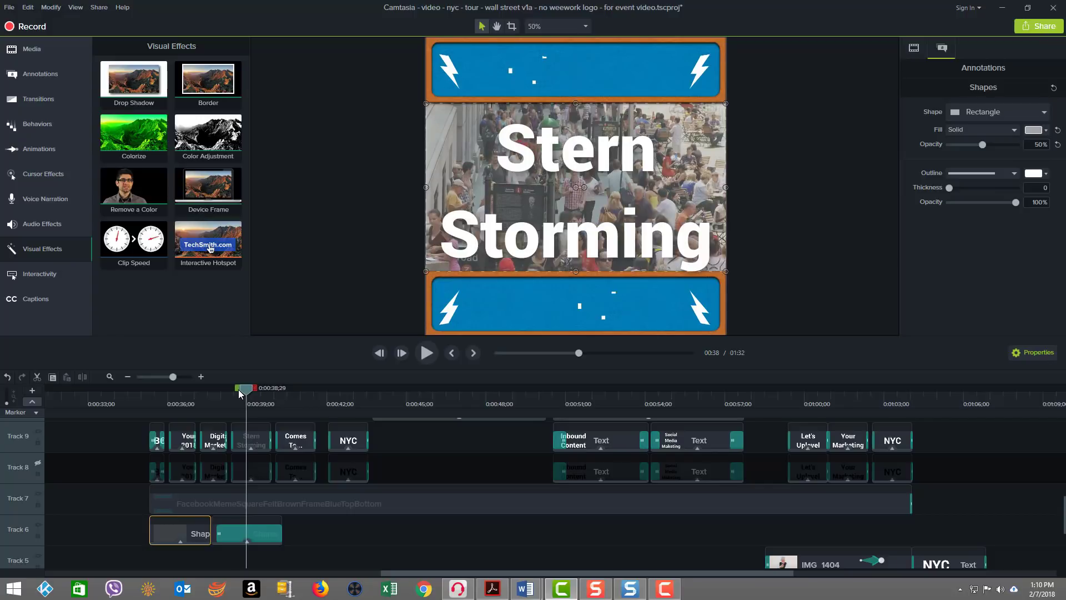
key("period")
key("period")
key("period")
key("period")
key("period")
key("period")
key("period")
key("period")
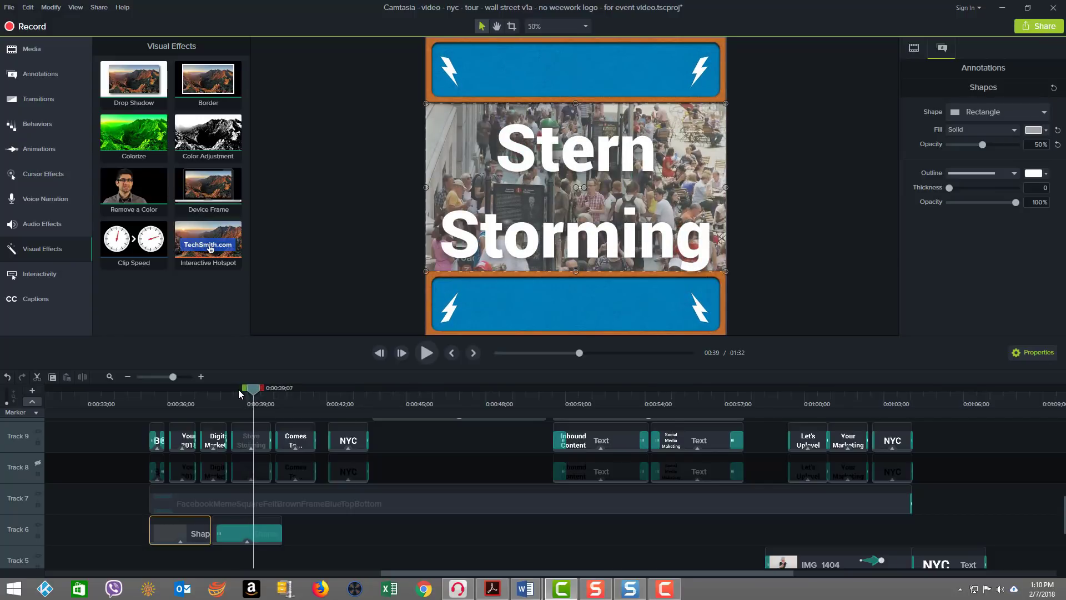
key("period")
key("period")
key("period")
key("period")
key("period")
key("period")
key("period")
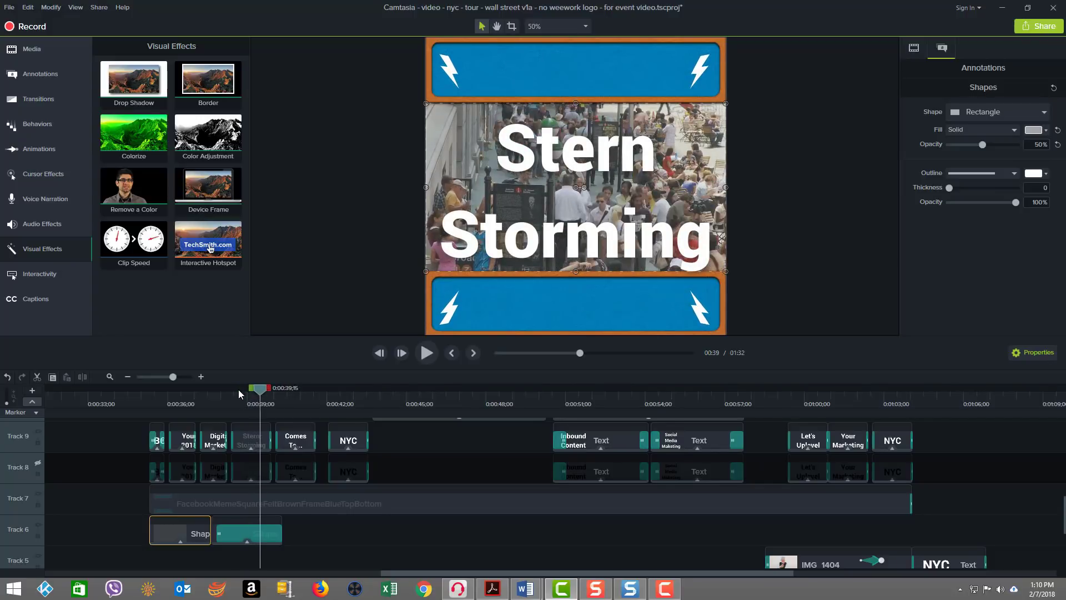
key("period")
key("period")
key("period")
key("period")
key("period")
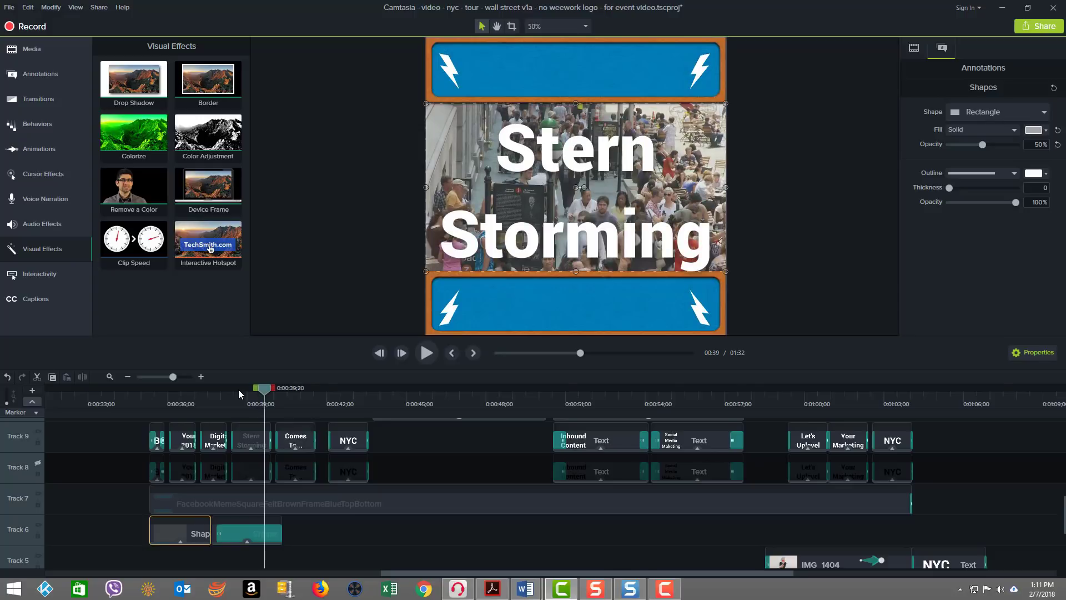
key("period")
key("period")
key("period")
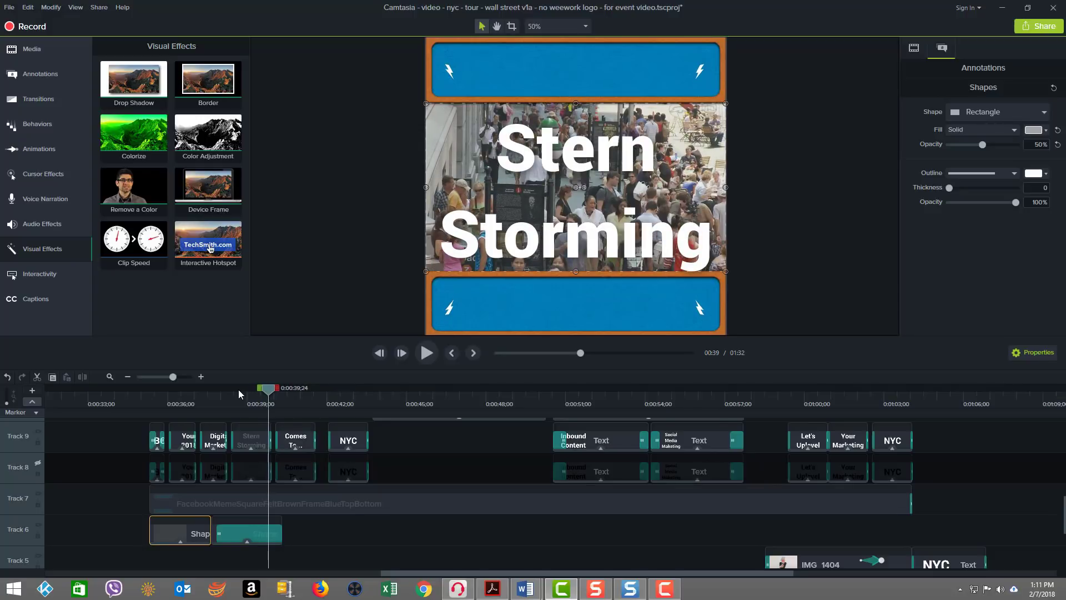
- Turn Track 8 back on and inspect the "Your 2018" title with its dark copy at 0:00:36;20
left_click(158, 398)
mouse_move(159, 389)
left_mouse_down()
mouse_move(188, 393)
mouse_move(170, 393)
left_mouse_up()
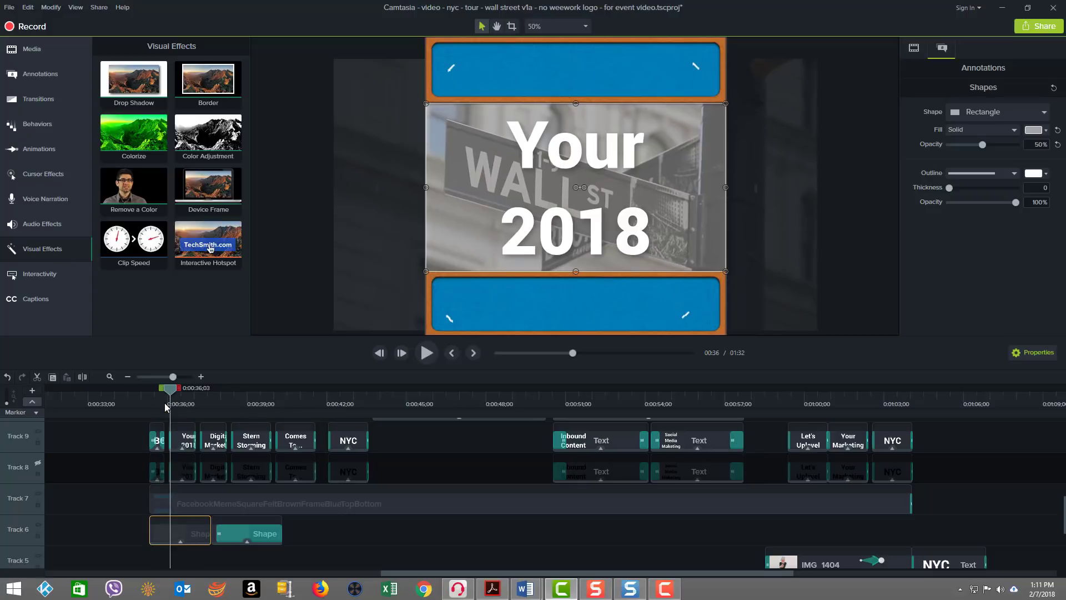
left_click(39, 465)
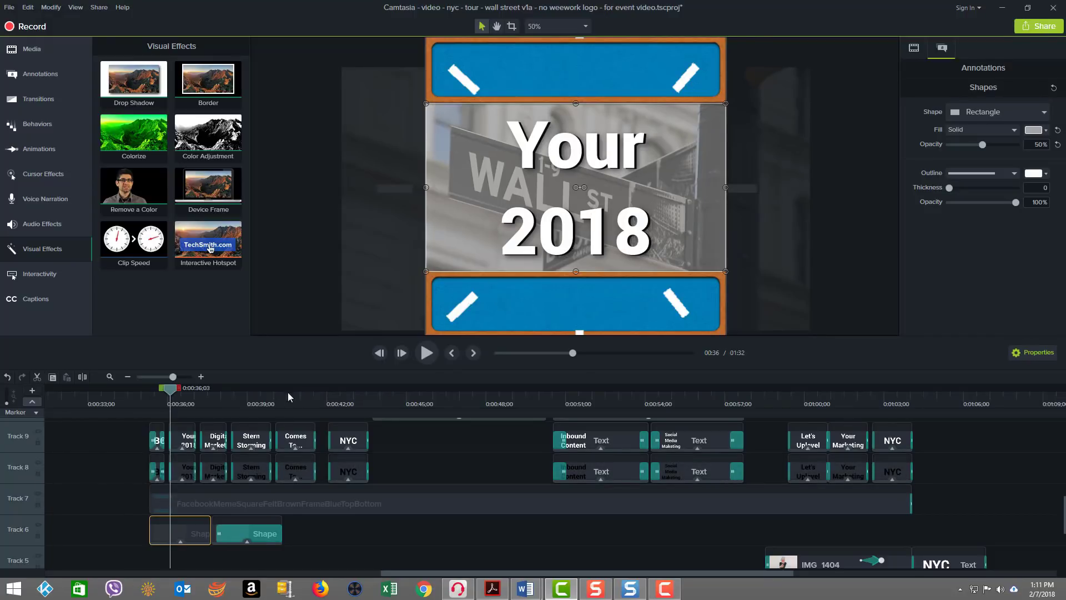
mouse_move(184, 395)
left_mouse_down()
mouse_move(334, 416)
mouse_move(186, 410)
left_mouse_up()
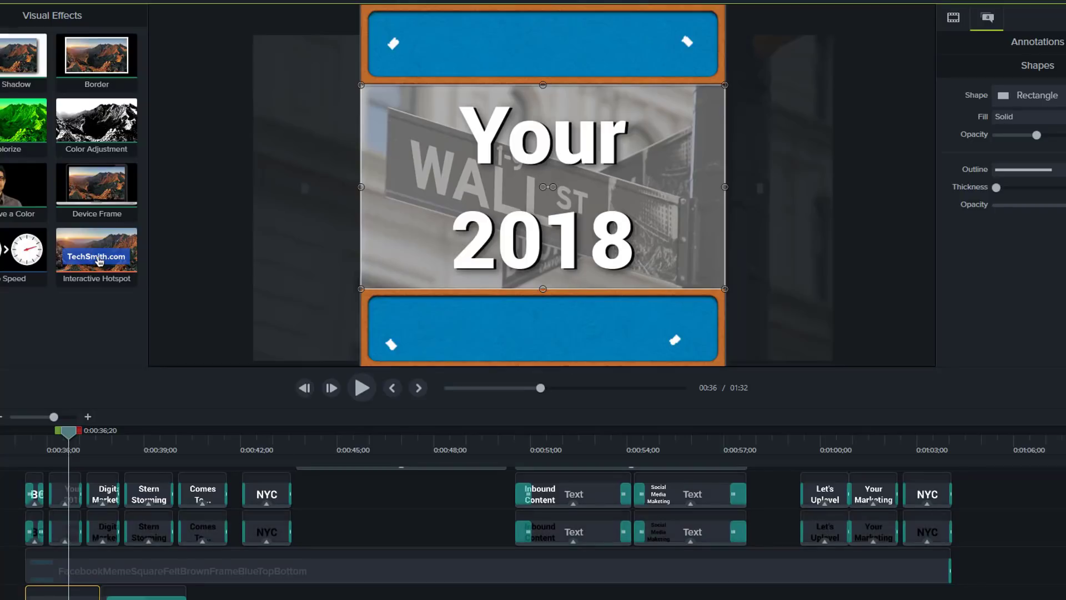
left_click(62, 530)
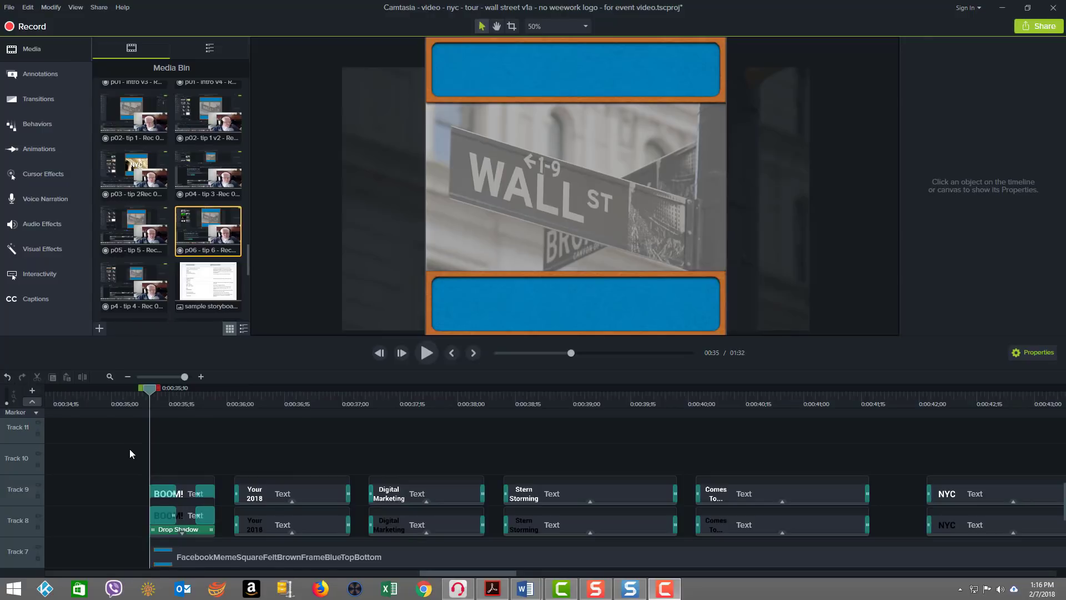
- Scrub to 0:00:35;13 and inspect the opening transitions of the BOOM! title on Tracks 8 and 9
left_click_drag(147, 389, 160, 388)
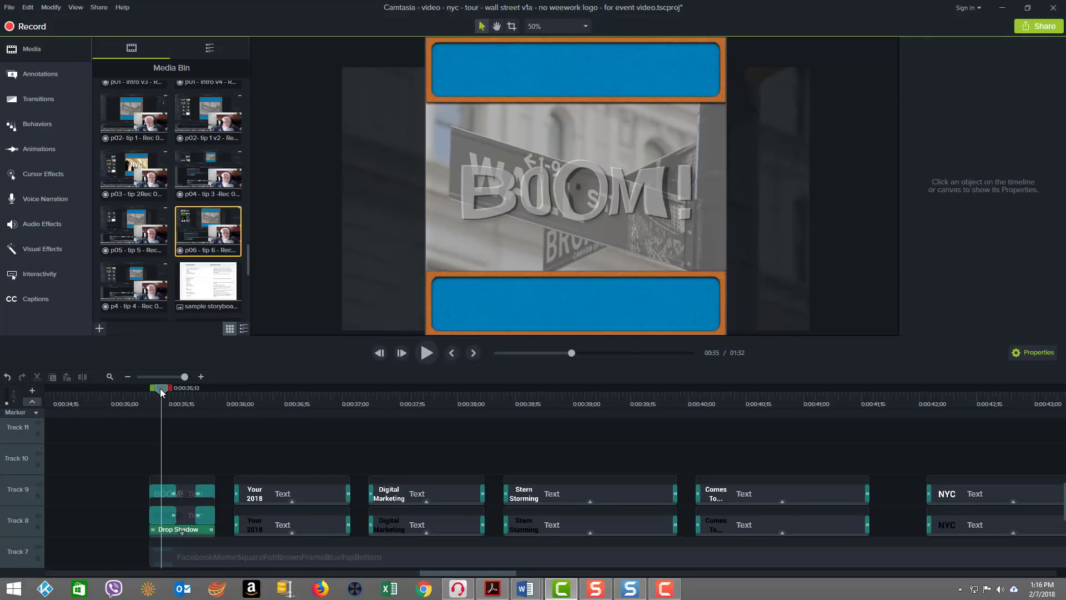
mouse_move(164, 492)
left_click(164, 494)
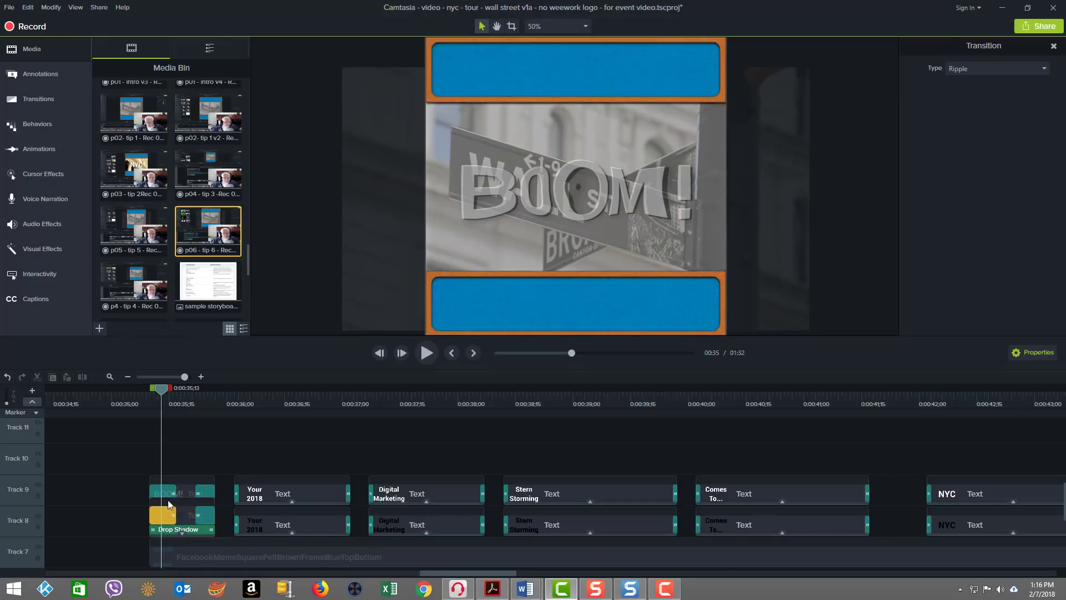
left_click(167, 492)
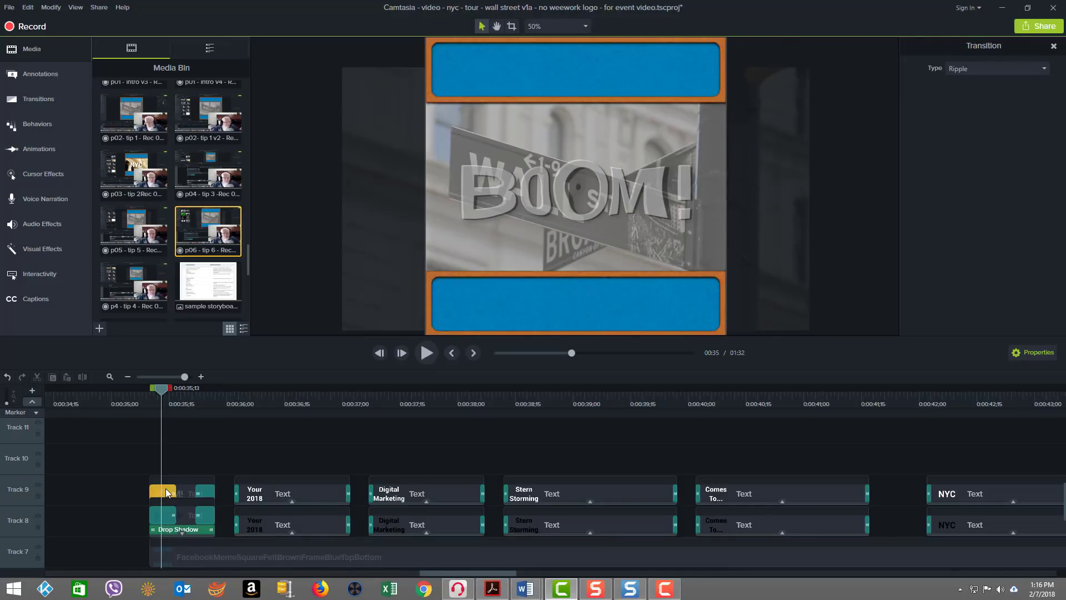
left_click(128, 489)
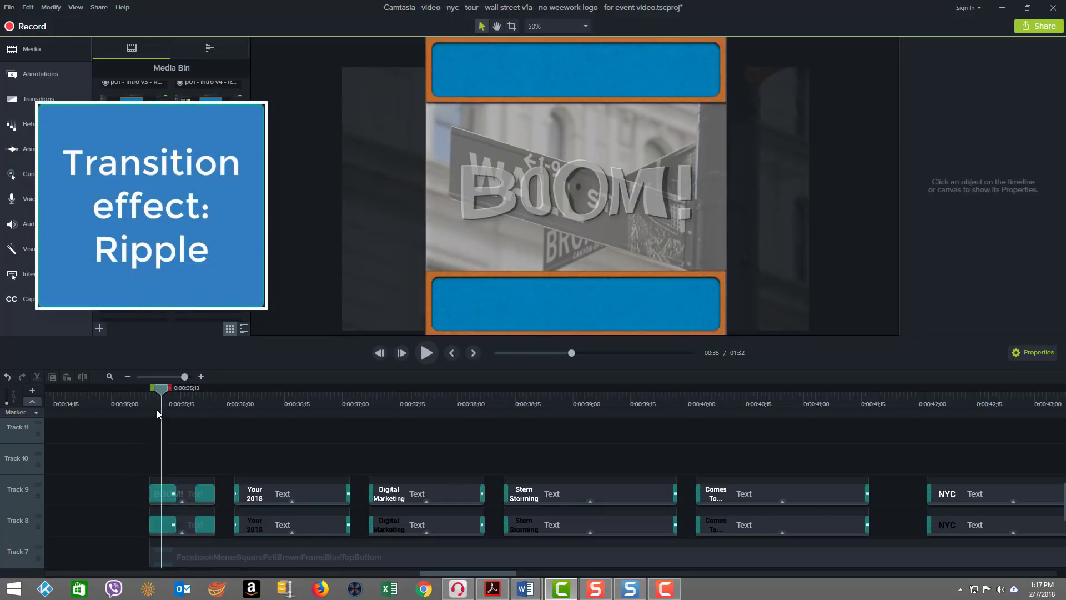
- Select the BOOM! title's opening transition on Track 9, play the opening from 0:00:35;10, and return the playhead there
left_click(161, 496)
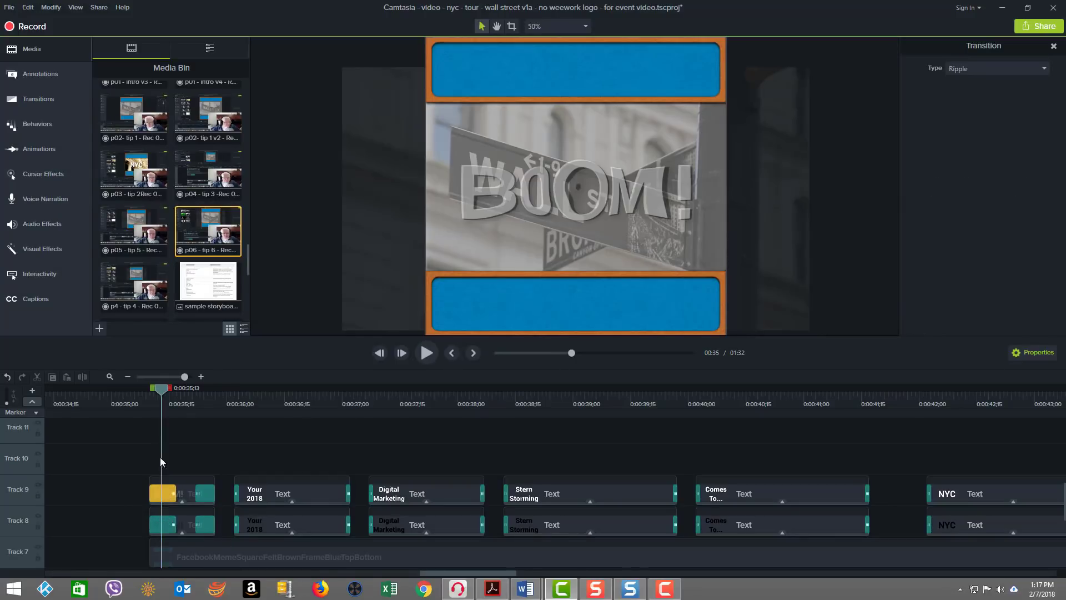
left_click_drag(160, 389, 144, 391)
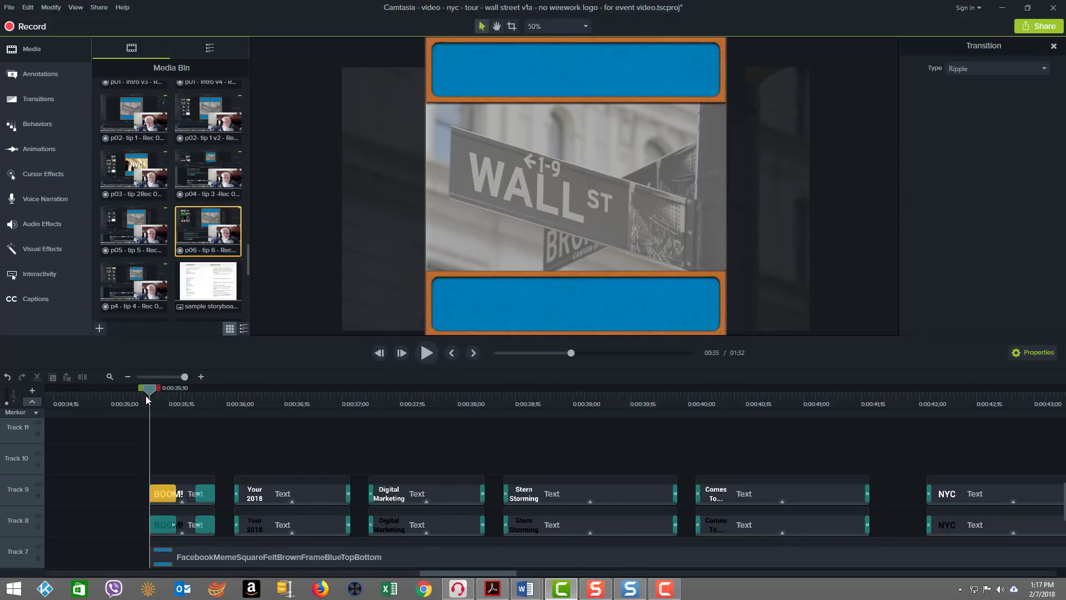
left_click(429, 357)
left_click(429, 355)
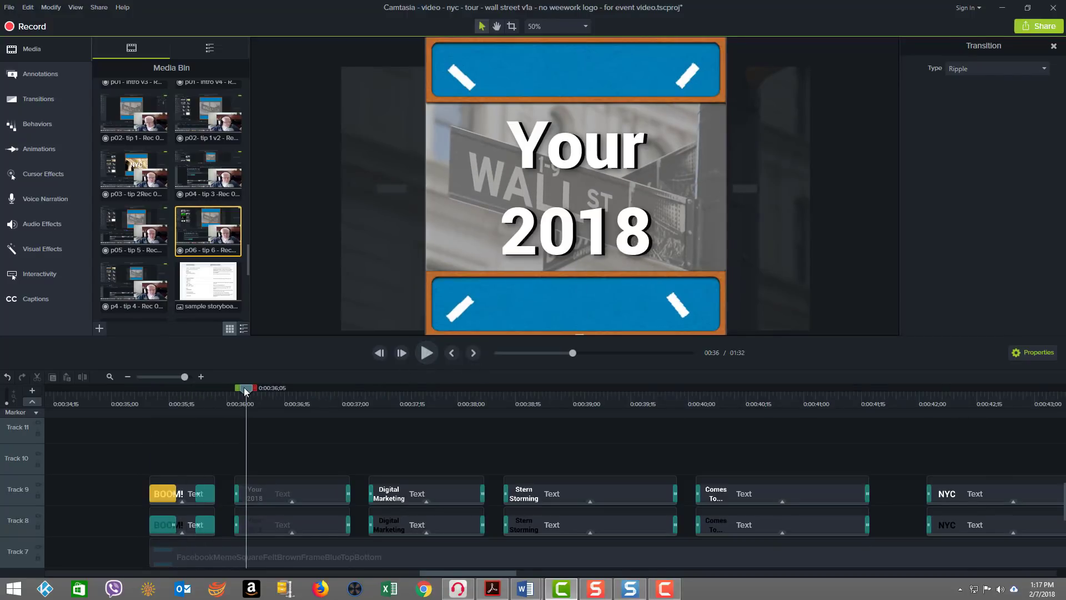
left_click_drag(244, 388, 150, 395)
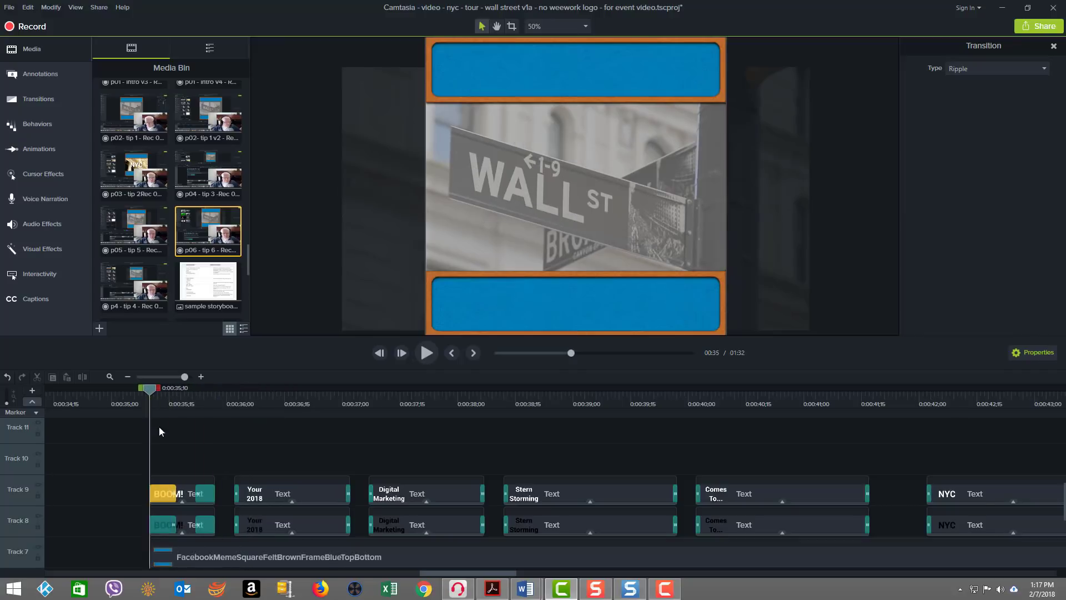
- Delete the Ripple transition from the start of the BOOM! title on both Track 9 and Track 8
right_click(170, 497)
left_click(165, 495)
key("Delete")
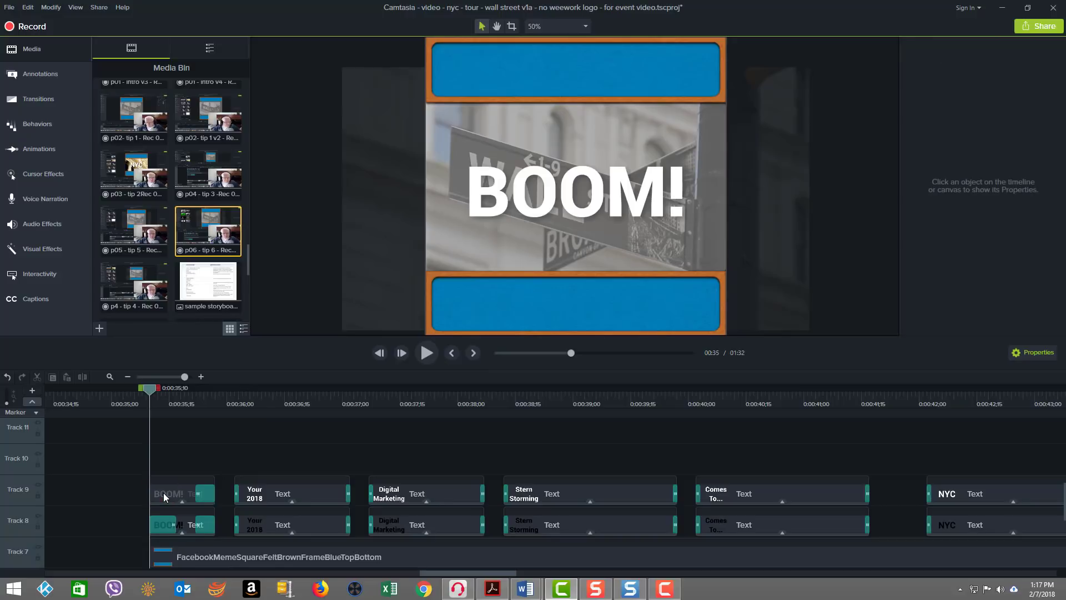
left_click(164, 525)
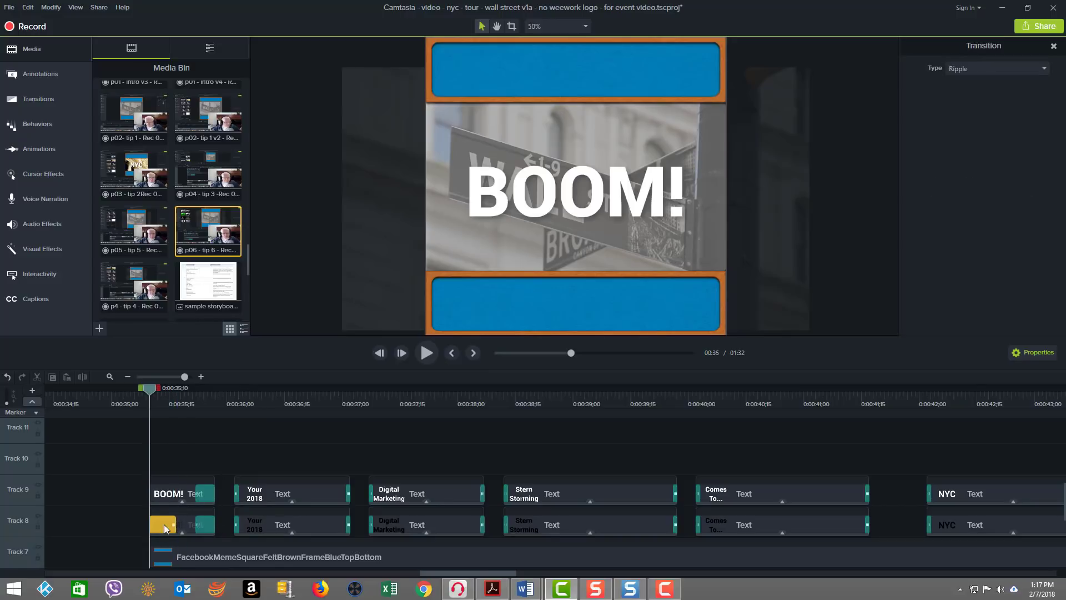
key("Delete")
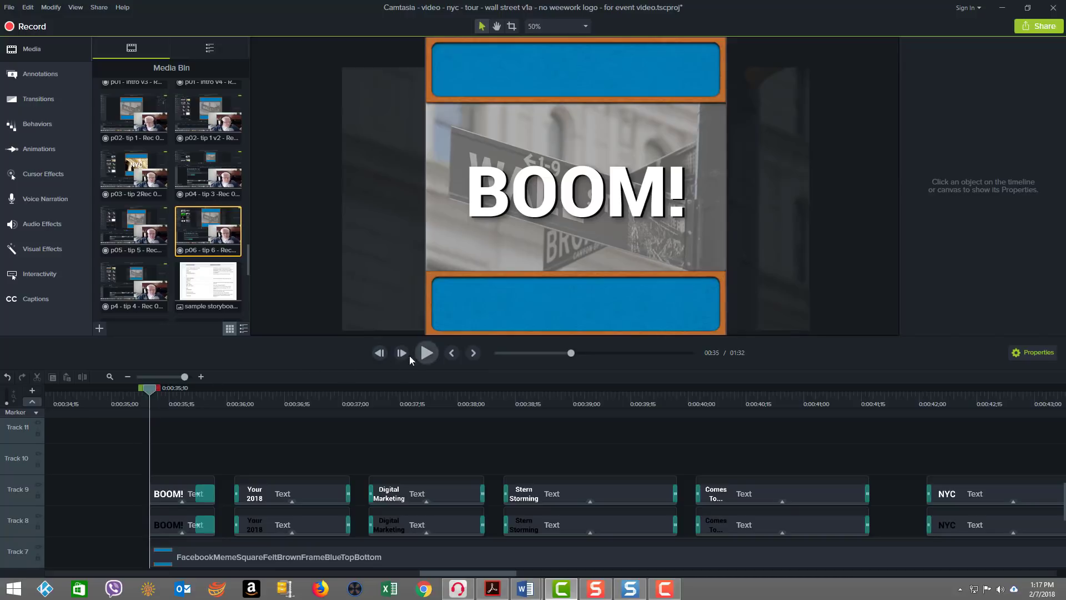
- Play the BOOM! opening twice without its Ripple transitions and undo their deletion
mouse_move(145, 391)
left_mouse_down()
mouse_move(133, 393)
mouse_move(145, 392)
left_mouse_up()
left_click(424, 356)
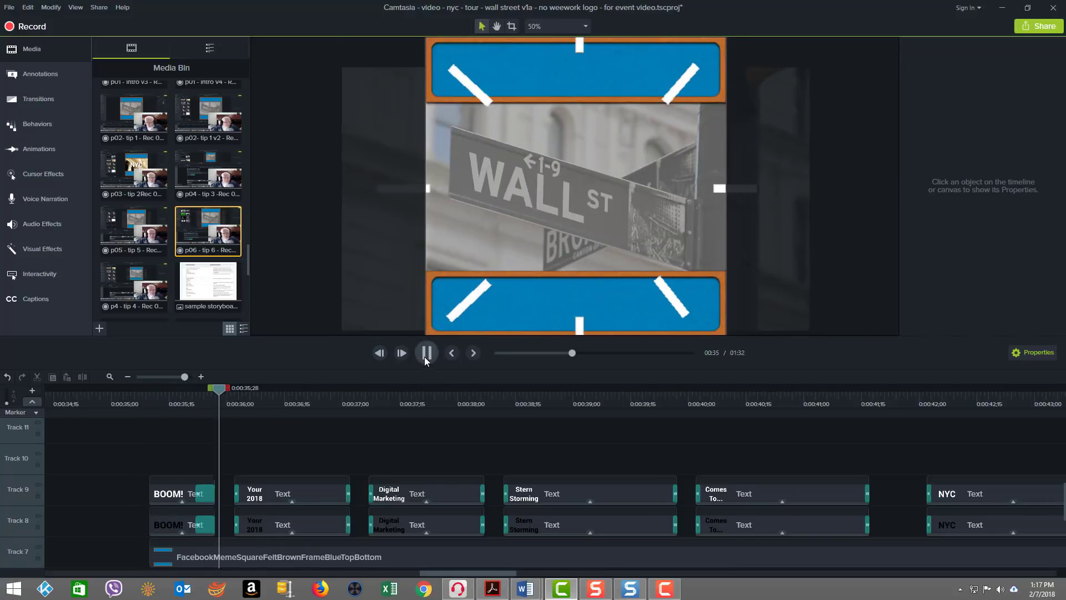
left_click_drag(287, 385, 150, 395)
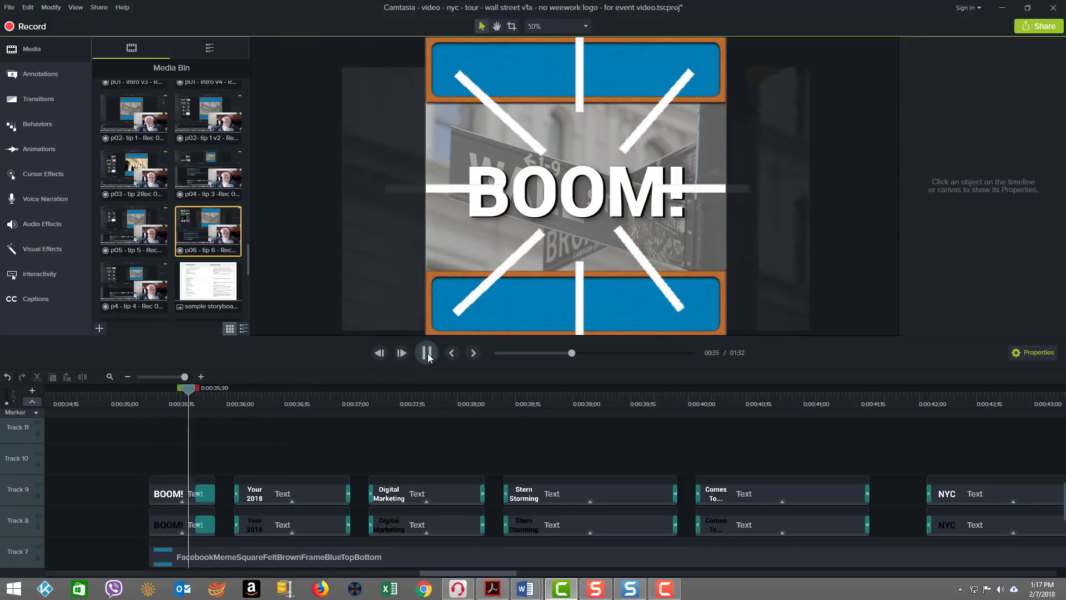
left_click(427, 353)
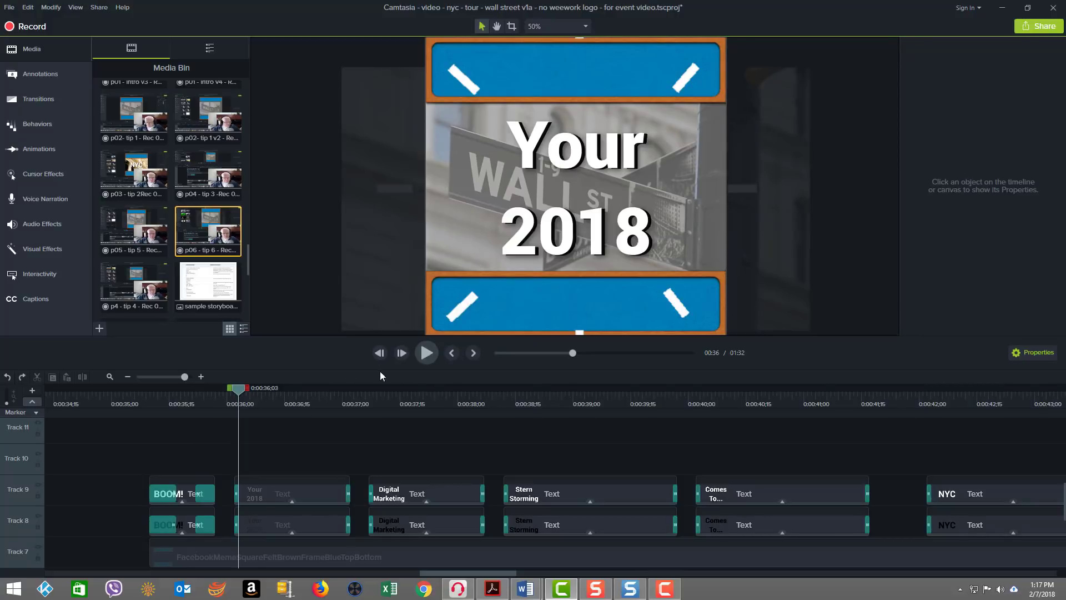
- Replay the opening from 0:00:35;10 with the Ripple transitions restored on the BOOM! title
left_click_drag(238, 389, 150, 394)
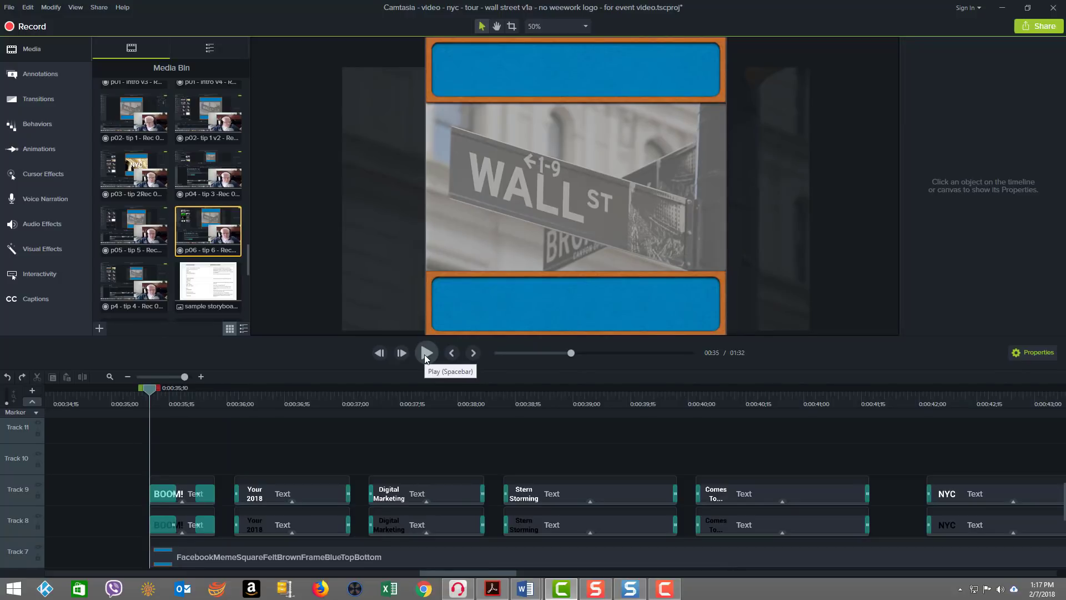
left_click(426, 355)
left_click(425, 355)
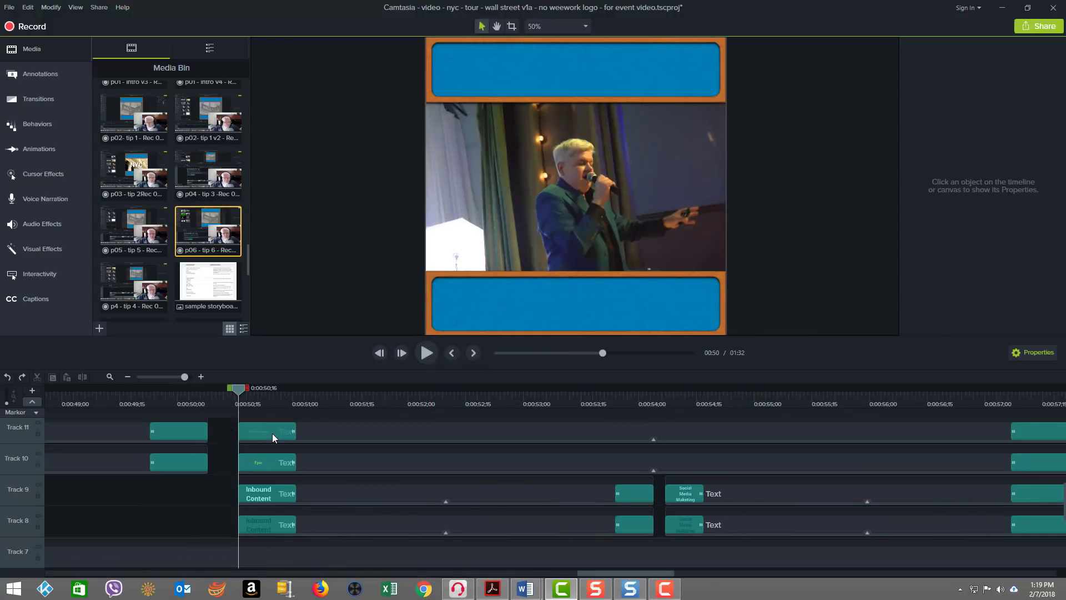
- Inspect the Circle stretch transitions at the start of the Workshops text on Track 11 and the end of Inbound Content on Track 9
mouse_move(273, 434)
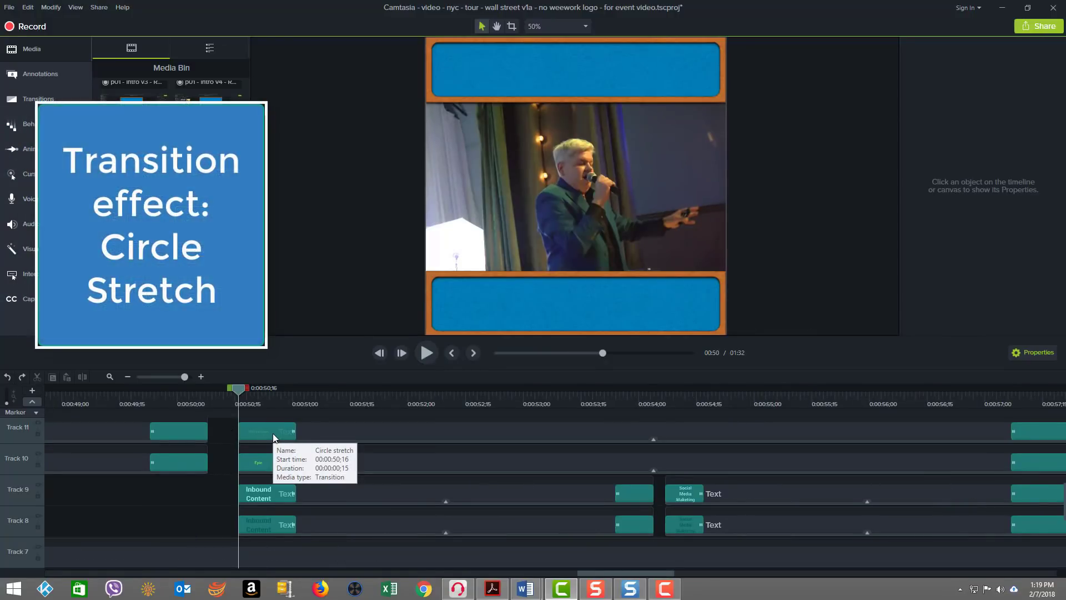
left_click(248, 431)
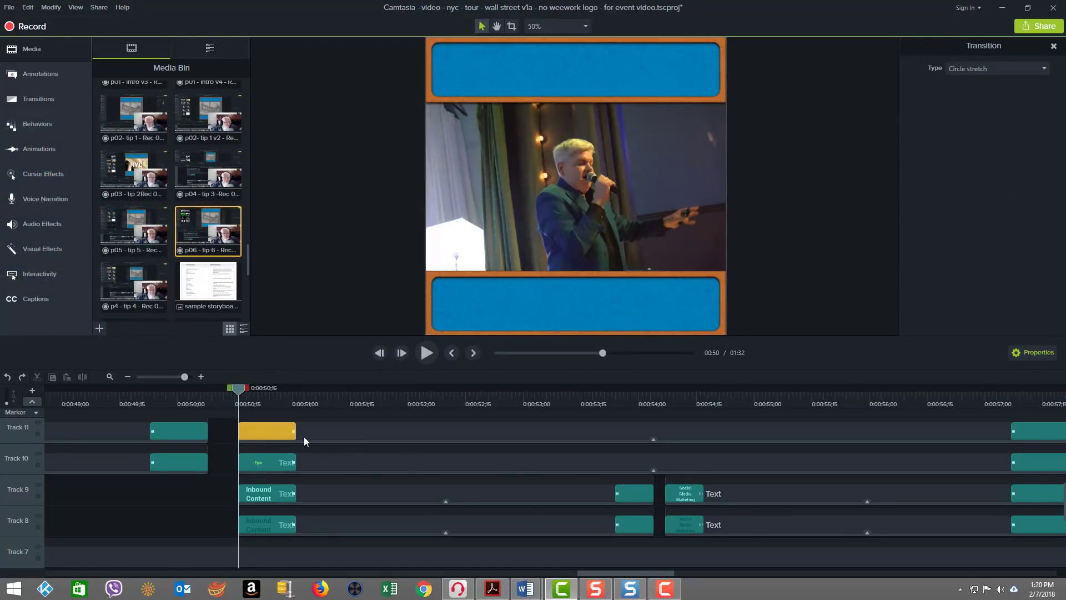
left_click(620, 495)
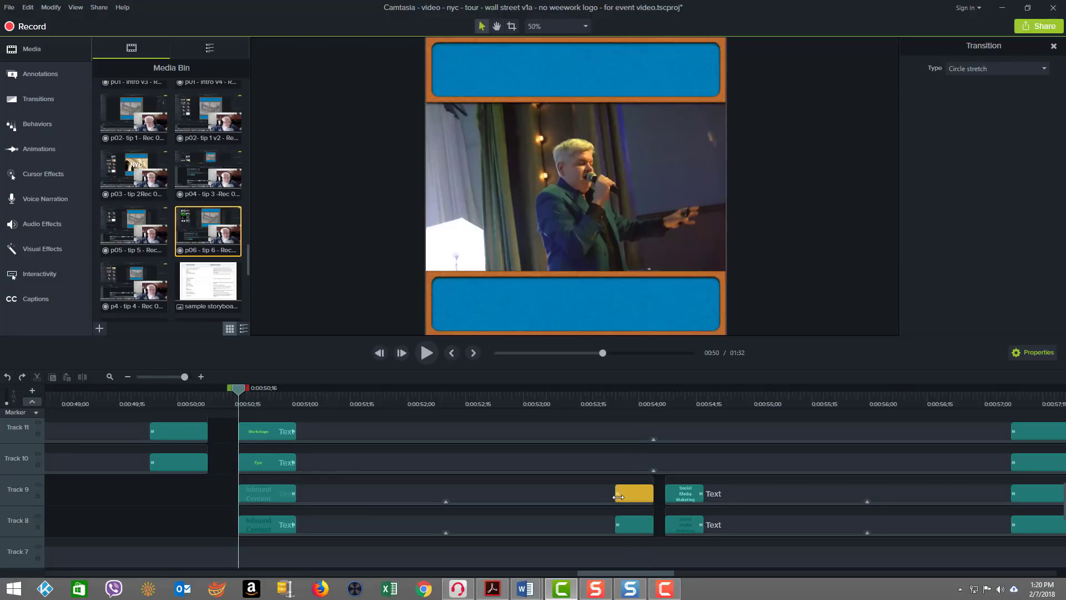
left_click(293, 431)
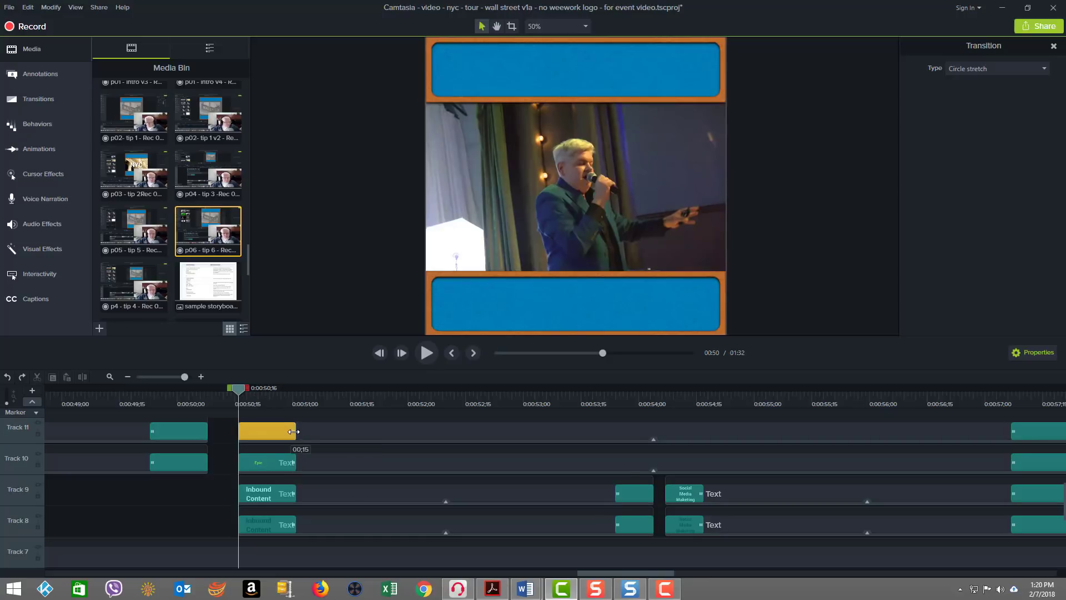
left_click_drag(293, 430, 289, 433)
left_click_drag(380, 441, 297, 438)
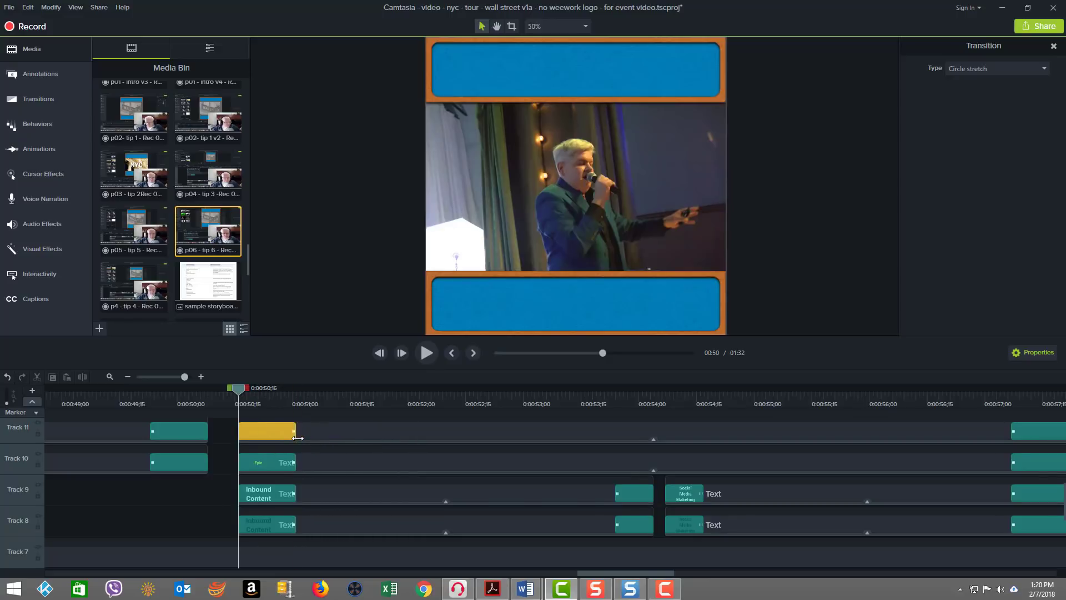
- Scrub through the opening Circle stretch on the Epic Inbound Content Workshops text, then play it from 0:00:50;16
left_click(255, 399)
left_click_drag(253, 390, 238, 390)
left_click(255, 400)
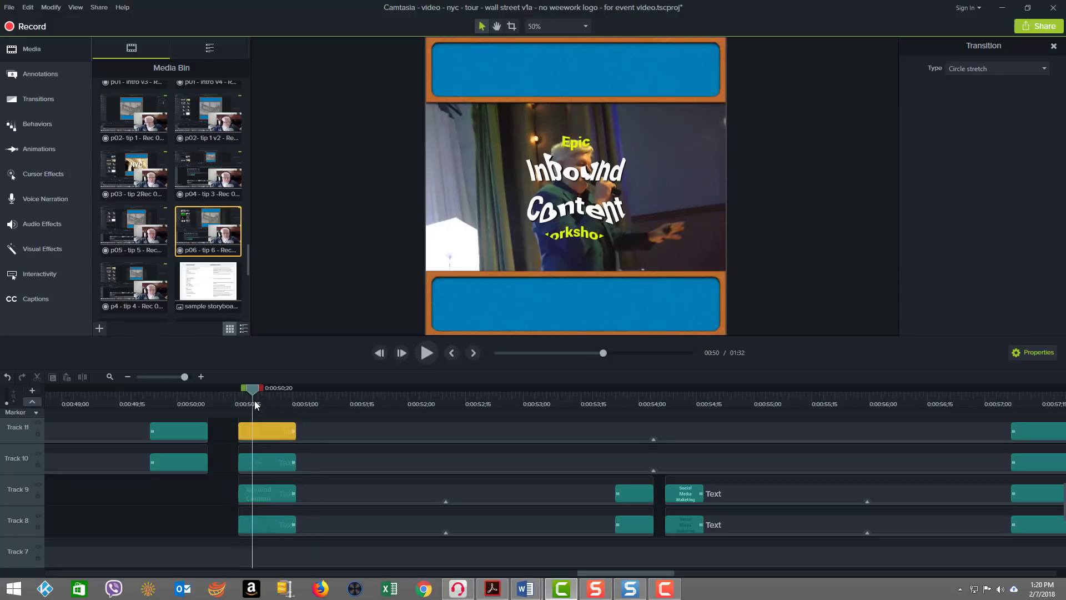
left_click_drag(255, 394, 238, 394)
left_click(427, 358)
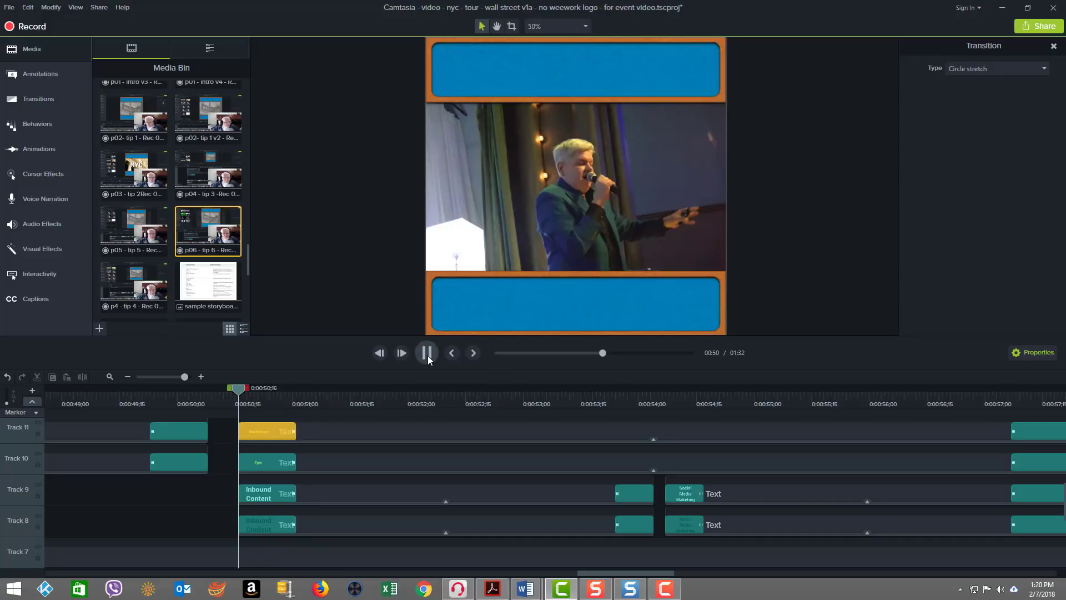
left_click(427, 358)
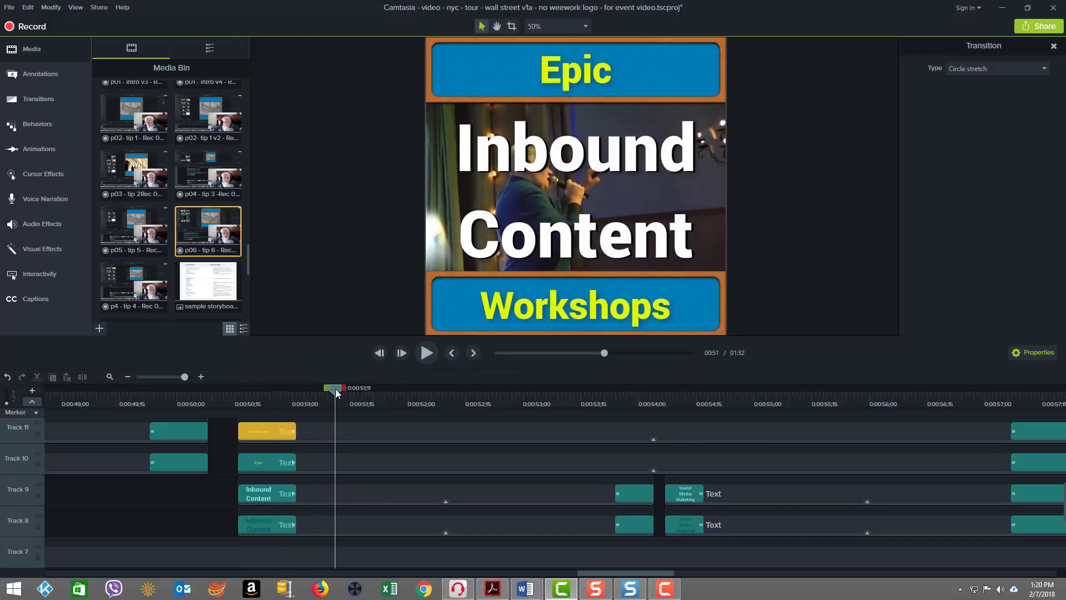
- Play the Circle stretch change from Inbound Content to the Social Media text, starting shortly before 0:00:53;24
left_click_drag(336, 392, 617, 395)
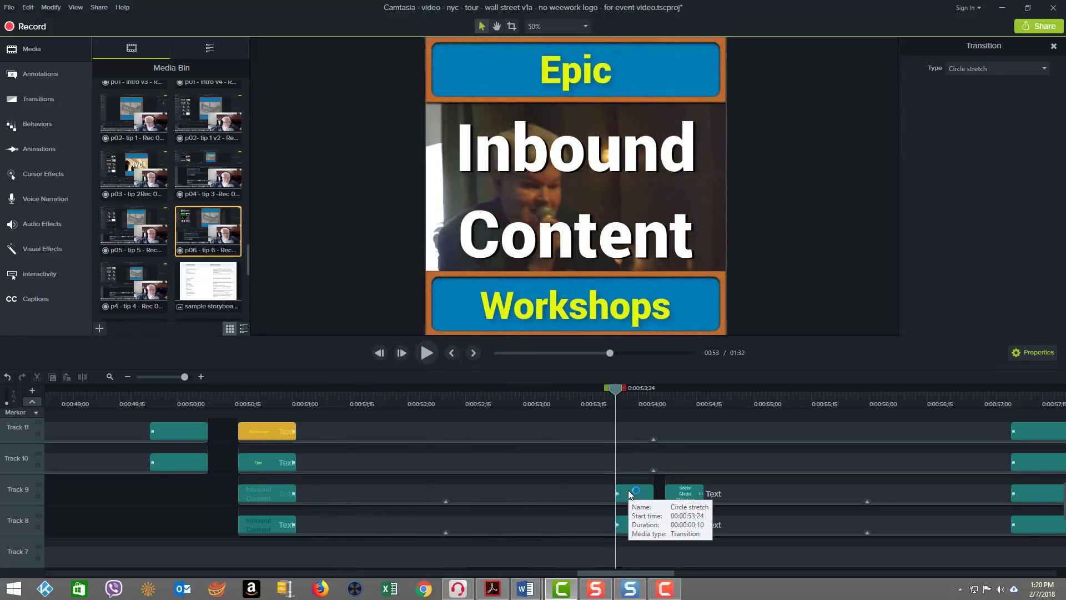
left_click_drag(617, 394, 603, 394)
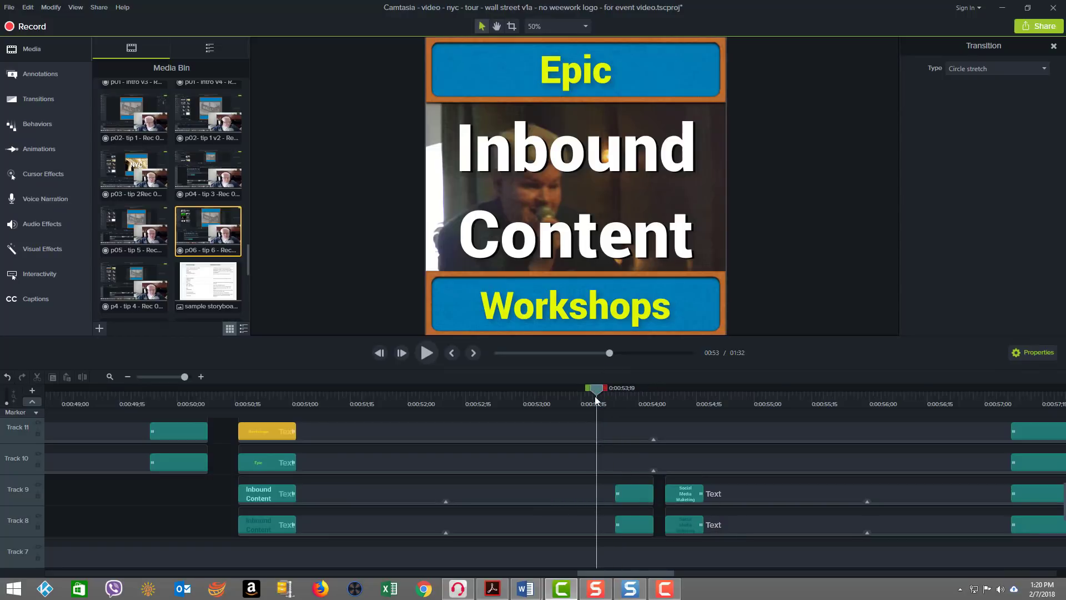
left_click(426, 354)
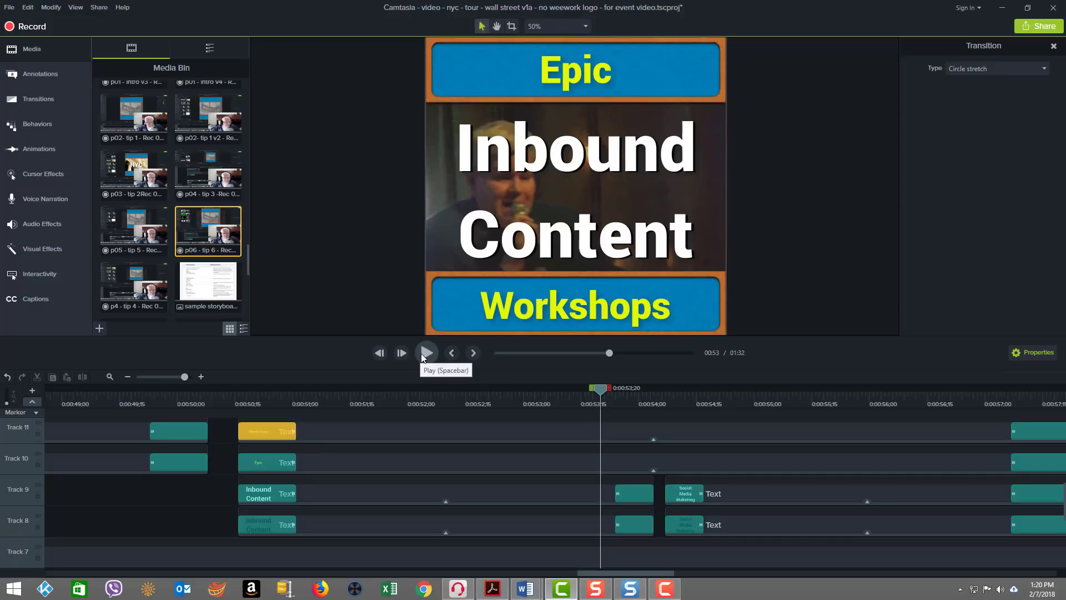
left_click(421, 353)
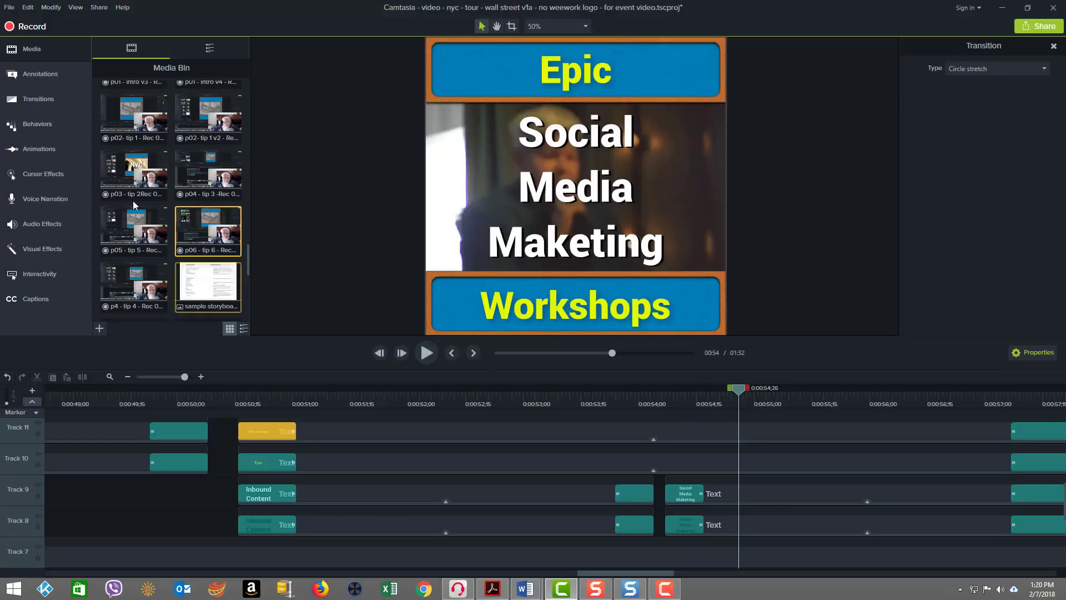
- Browse the library of available transitions, from Fade and Circle stretch through to Blinds
left_click(45, 101)
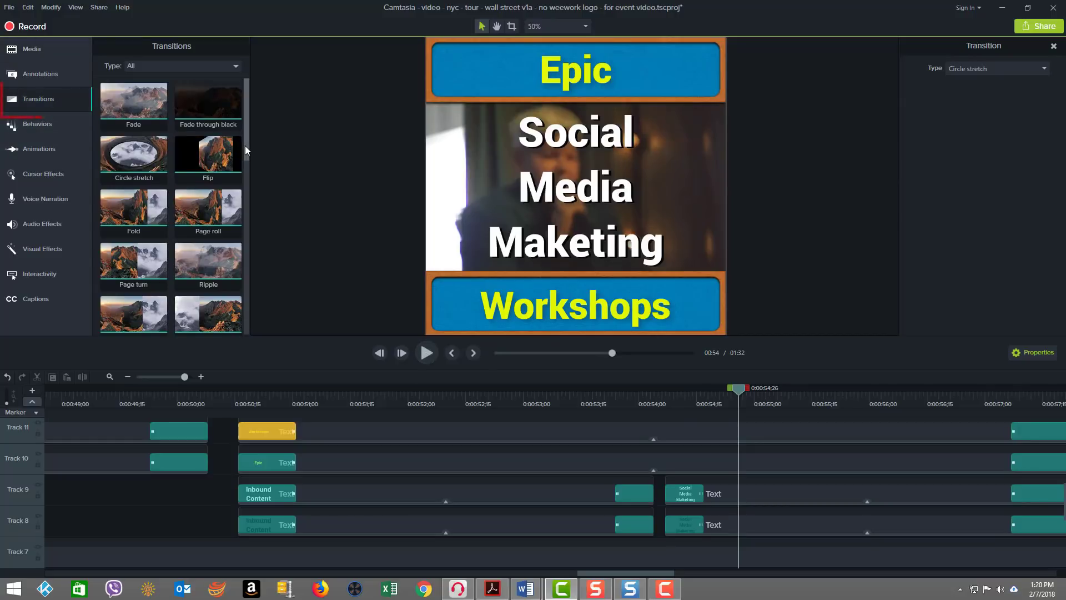
scroll(246, 150, "down", 5)
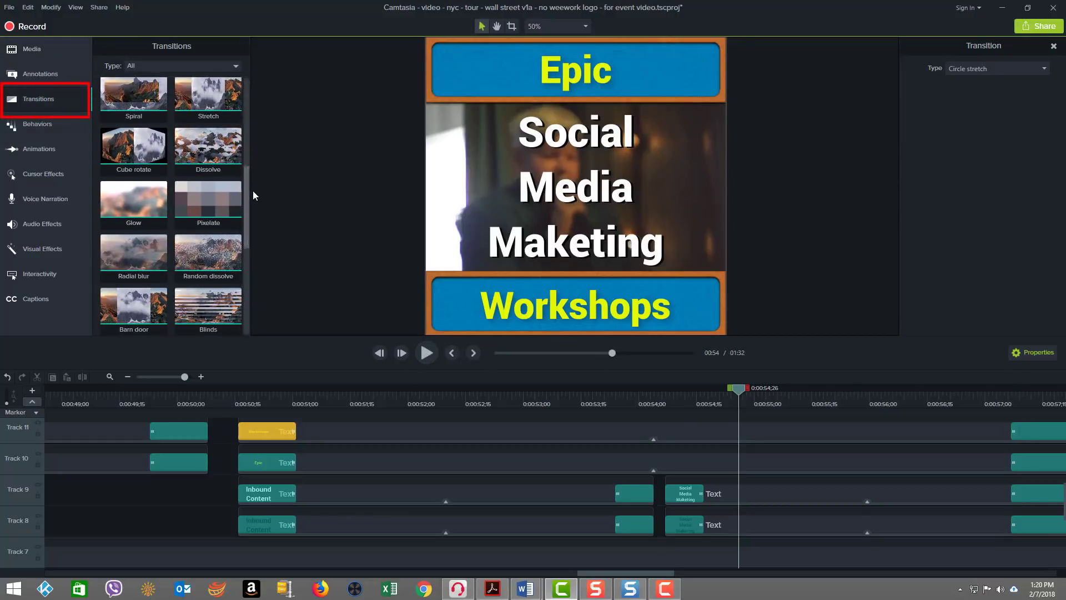
scroll(246, 166, "up", 5)
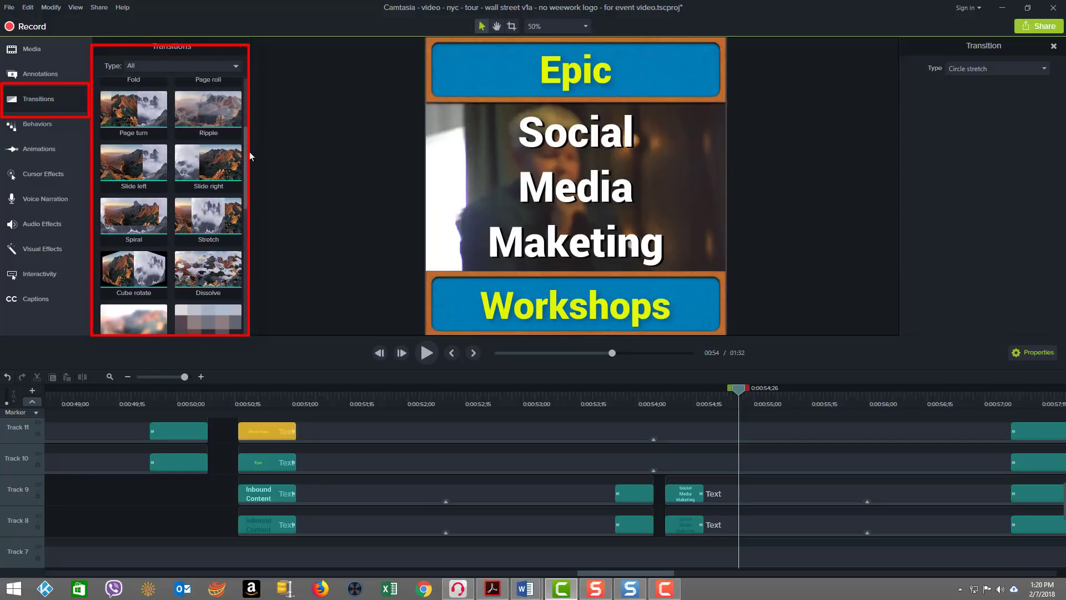
left_click(195, 215)
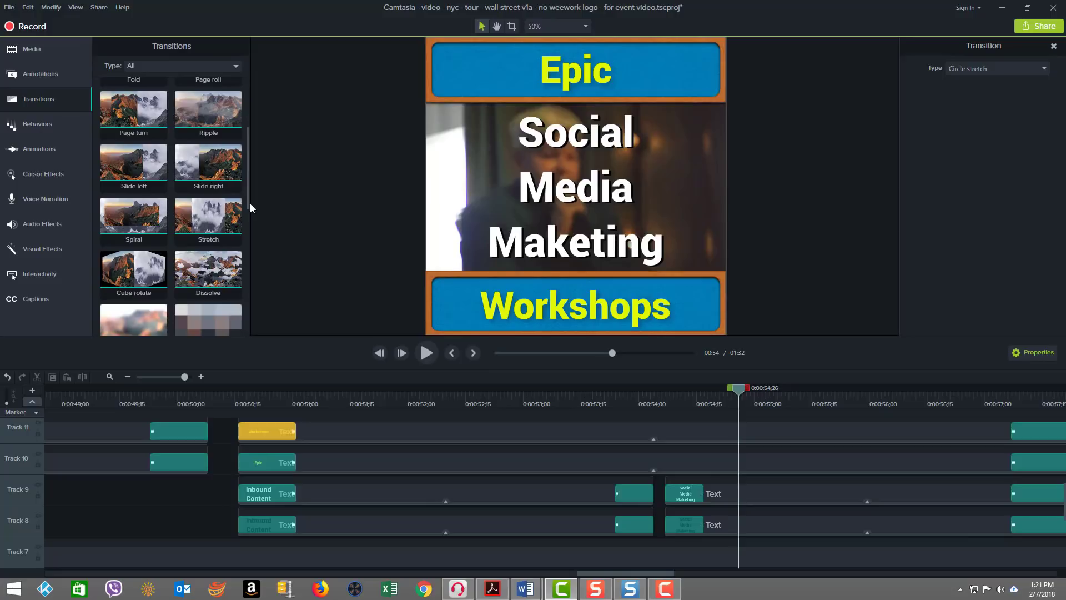
left_click_drag(245, 208, 250, 161)
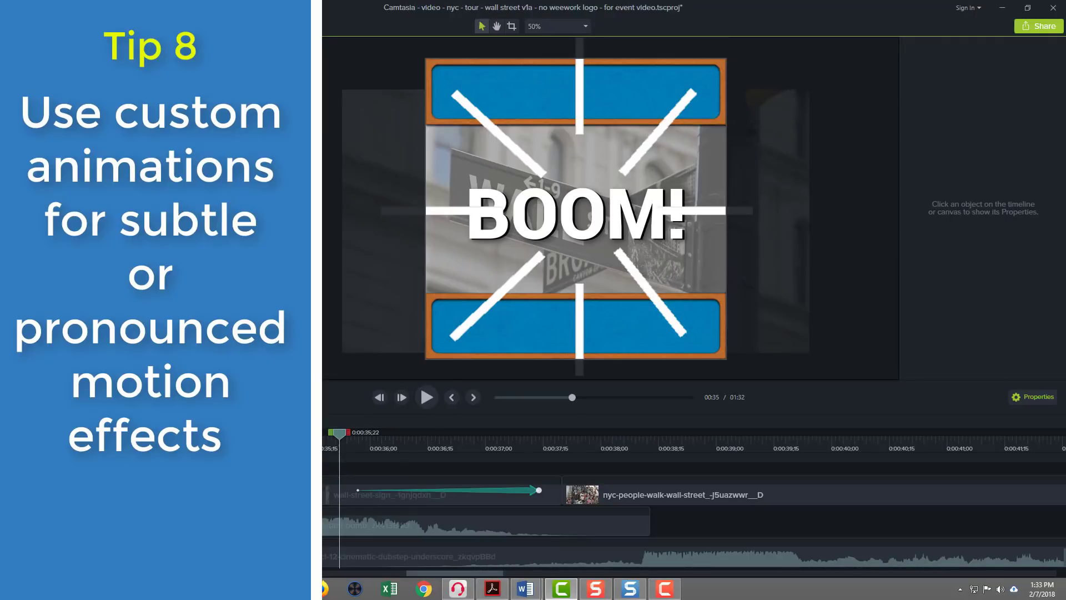
- Add a Custom animation ending at 0:00:39;09 to the nyc-people-walk-wall-street clip on Track 3 and check its start and end points
left_click_drag(133, 80, 751, 492)
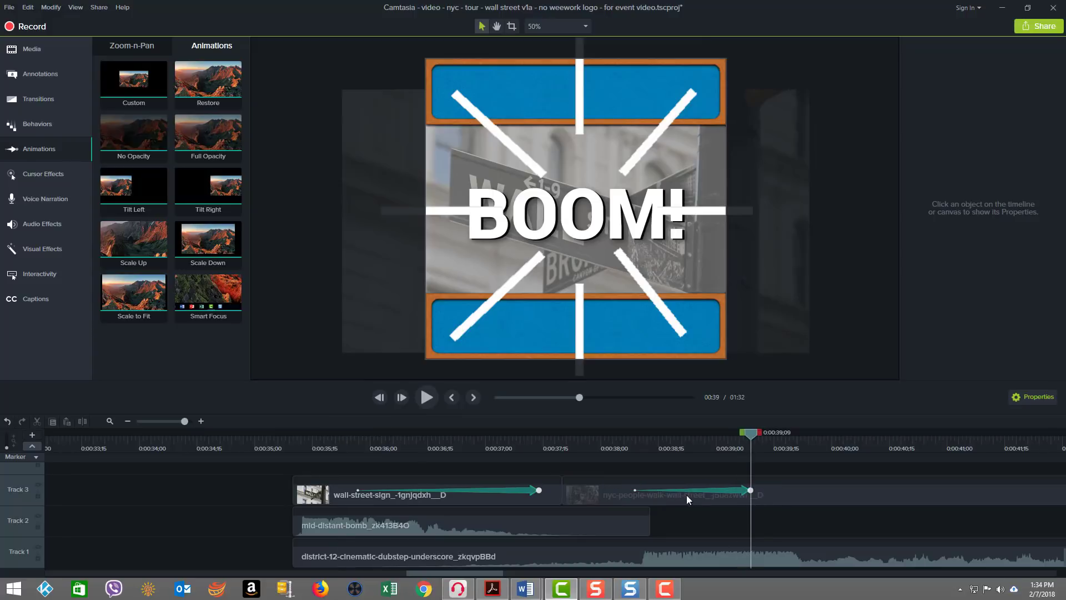
left_click(633, 490)
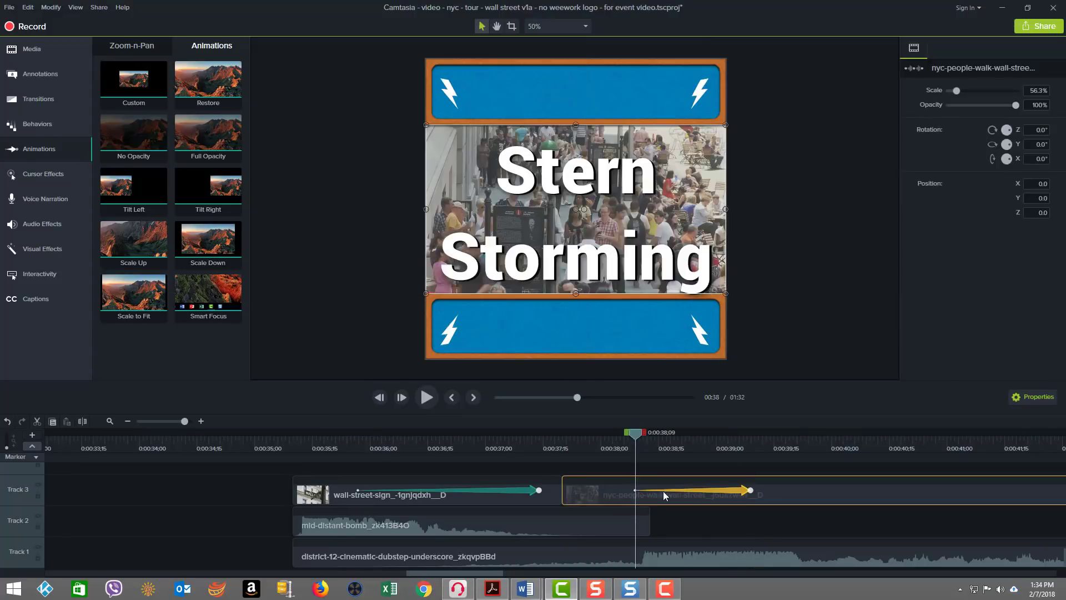
left_click(750, 489)
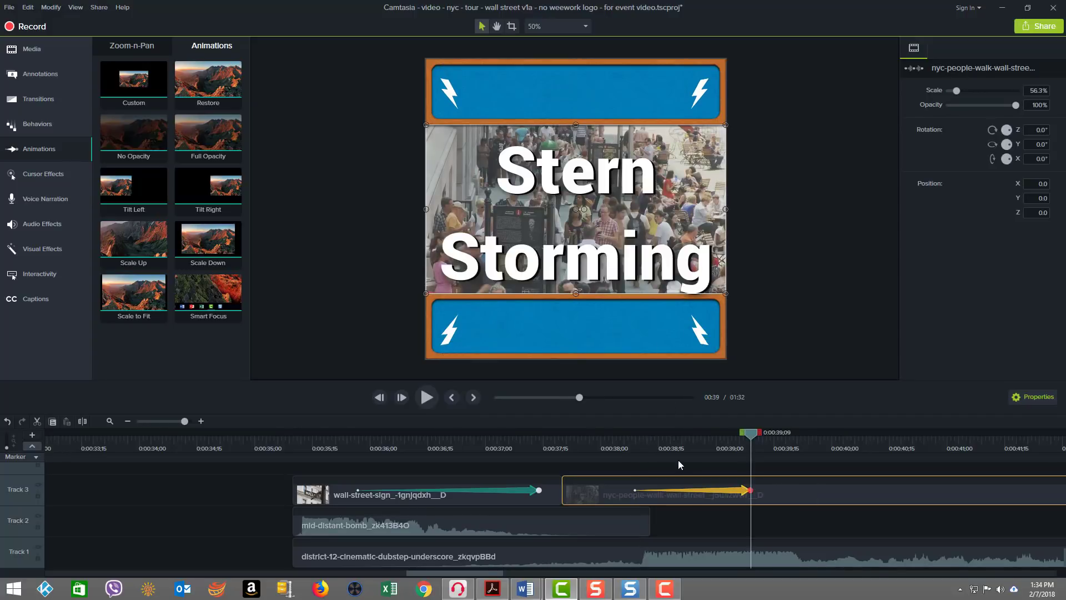
left_click(634, 490)
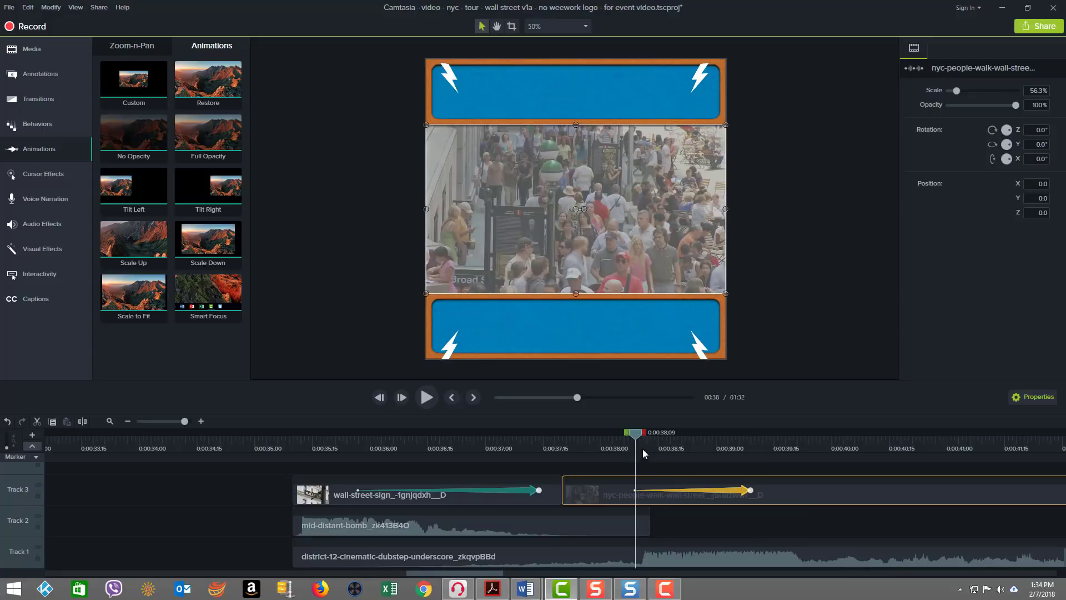
left_click_drag(637, 436, 744, 450)
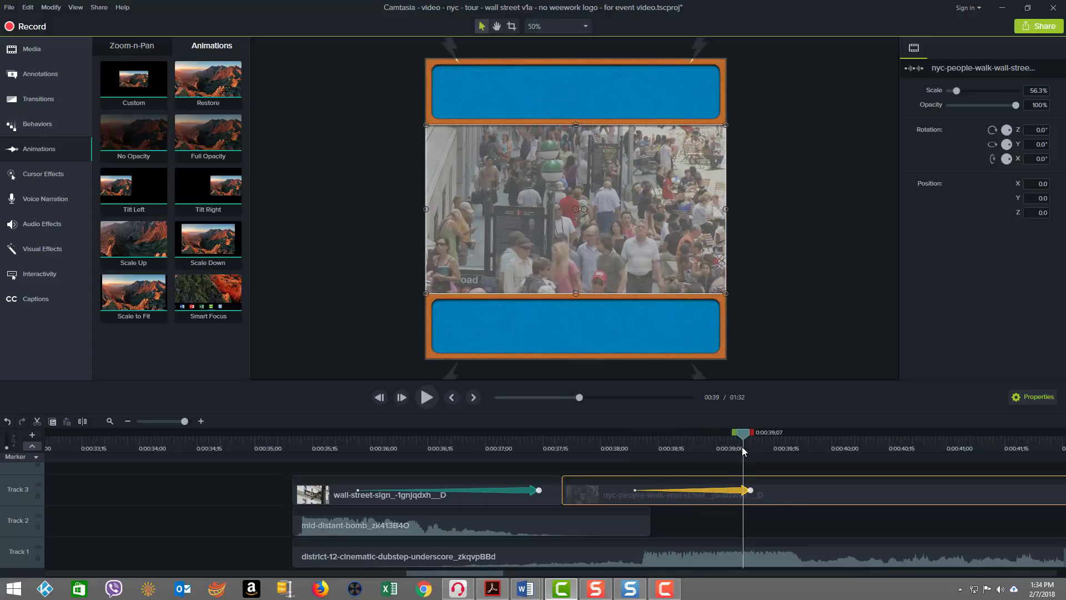
- Extend the nyc-people-walk-wall-street clip's animation to end at 0:00:39;18, then delete that animation
left_click(750, 490)
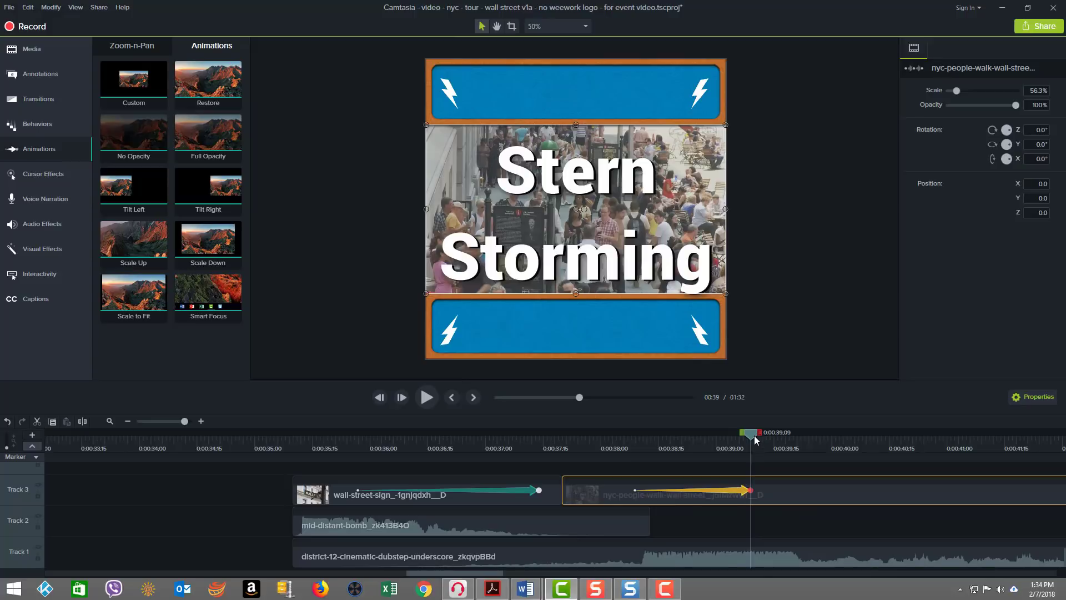
left_click_drag(750, 490, 781, 492)
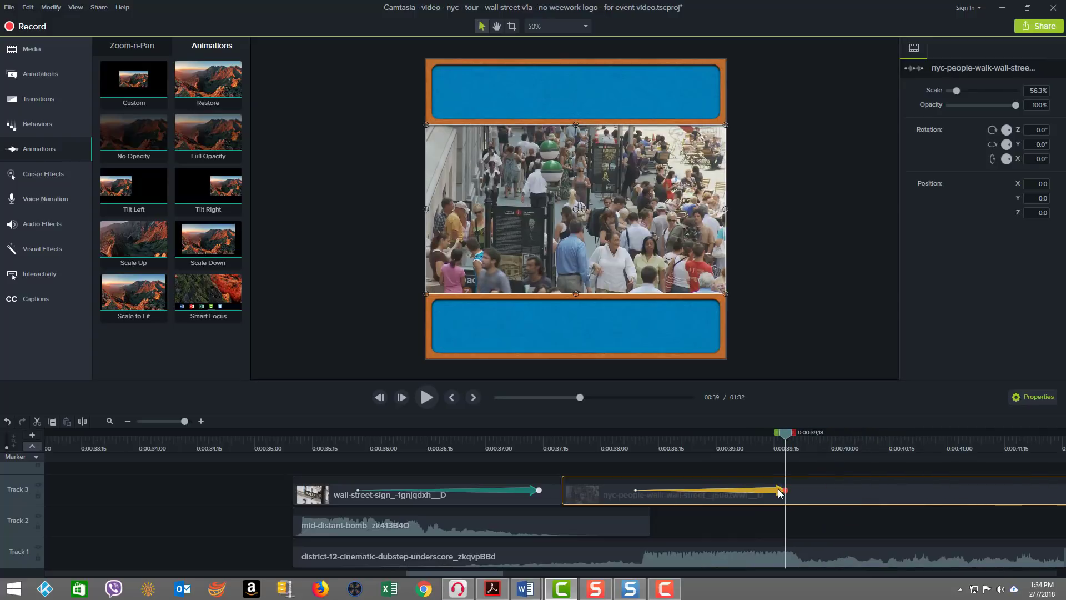
key("Delete")
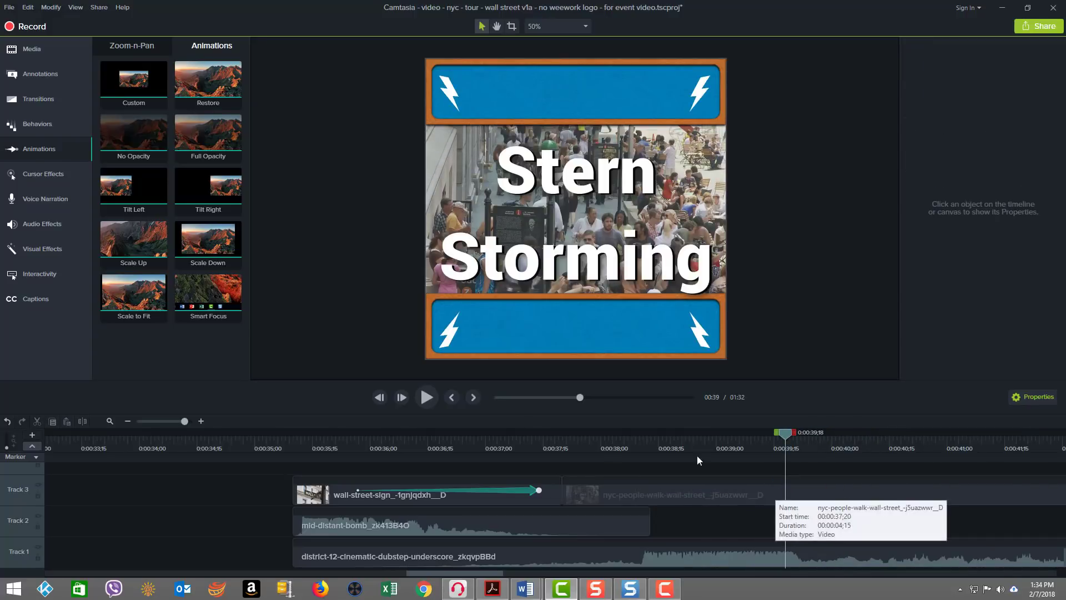
- Move the playhead to 0:00:35;17 and select the wall-street-sign clip on Track 3 to view its scale and position before the animation
left_click(349, 442)
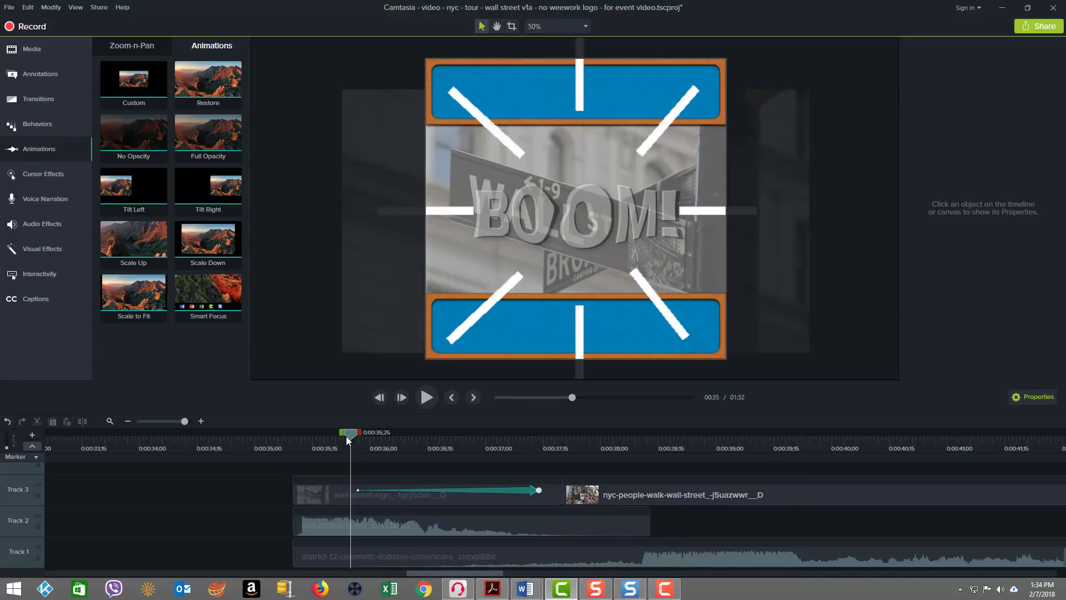
left_click(294, 441)
mouse_move(295, 441)
left_mouse_down()
mouse_move(365, 442)
mouse_move(308, 445)
left_mouse_up()
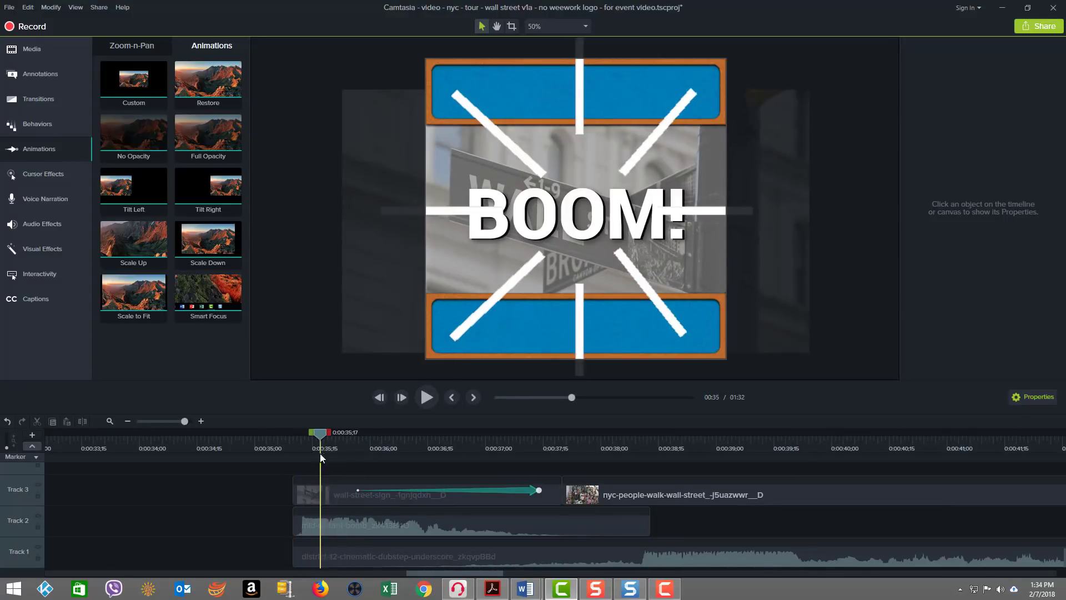
left_click(329, 490)
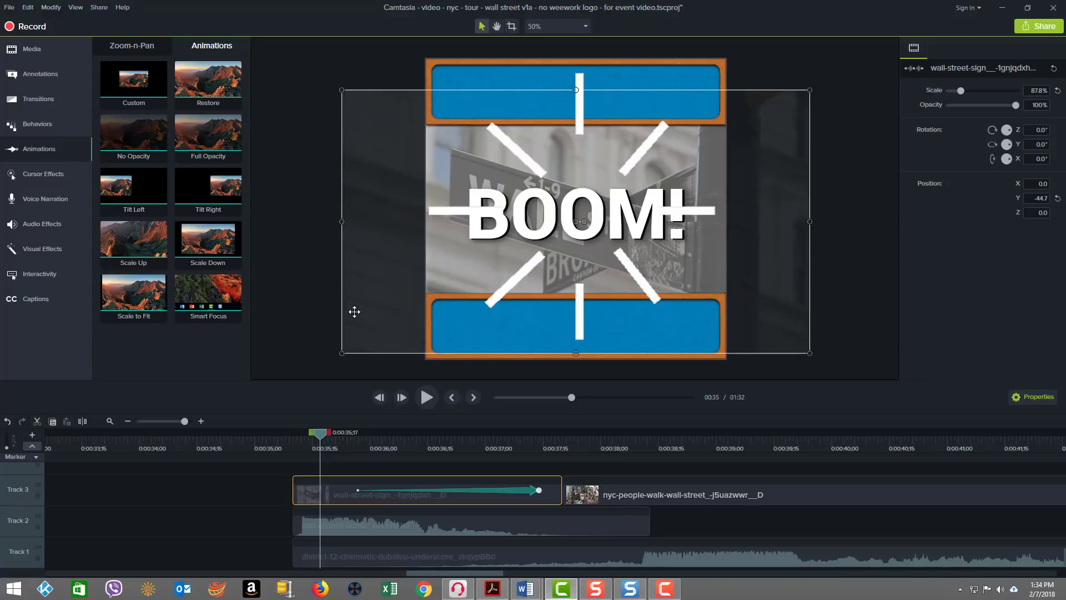
- Scrub through the wall-street-sign clip's animation from 0:00:35;27 to its end at 0:00:37;14 to compare scale and position
left_click(339, 440)
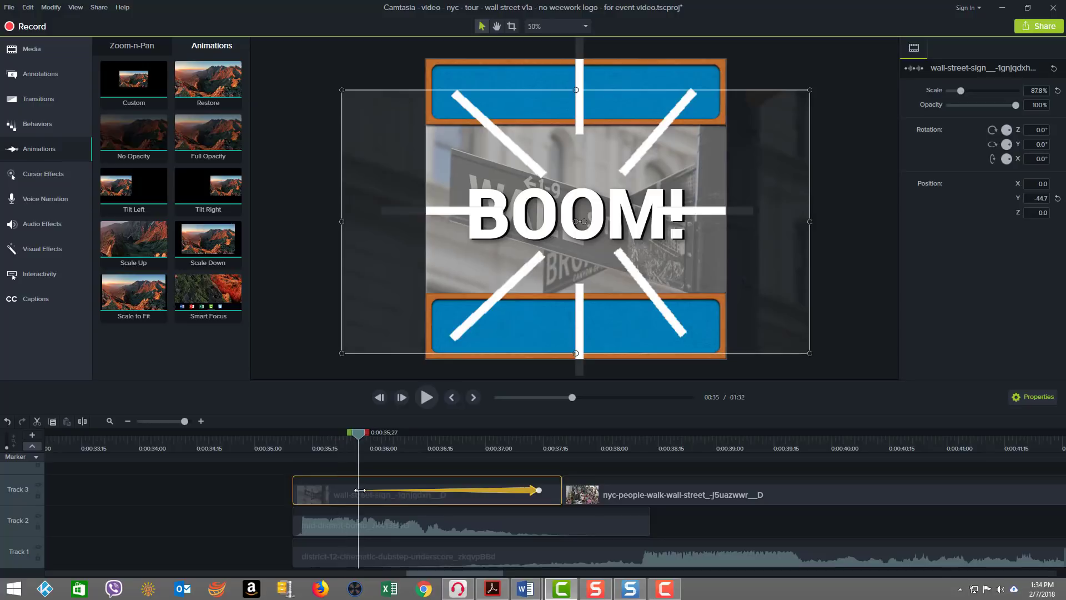
left_click(358, 439)
left_click_drag(354, 435, 535, 478)
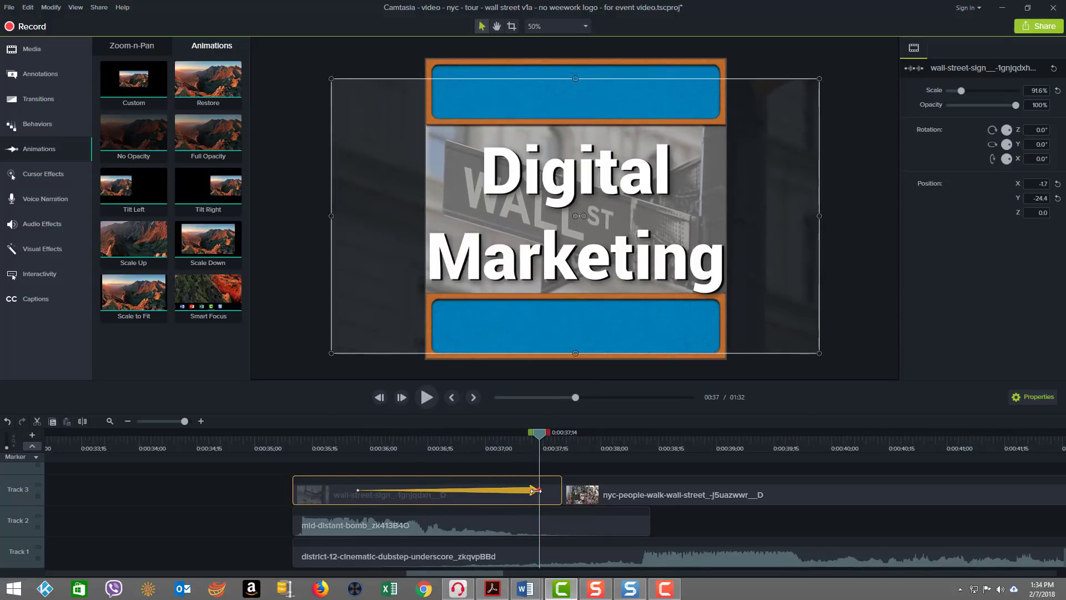
- Return the playhead to 0:00:35;10 and play the wall-street-sign clip to watch its animation in motion
left_click(439, 447)
left_click_drag(383, 444, 304, 448)
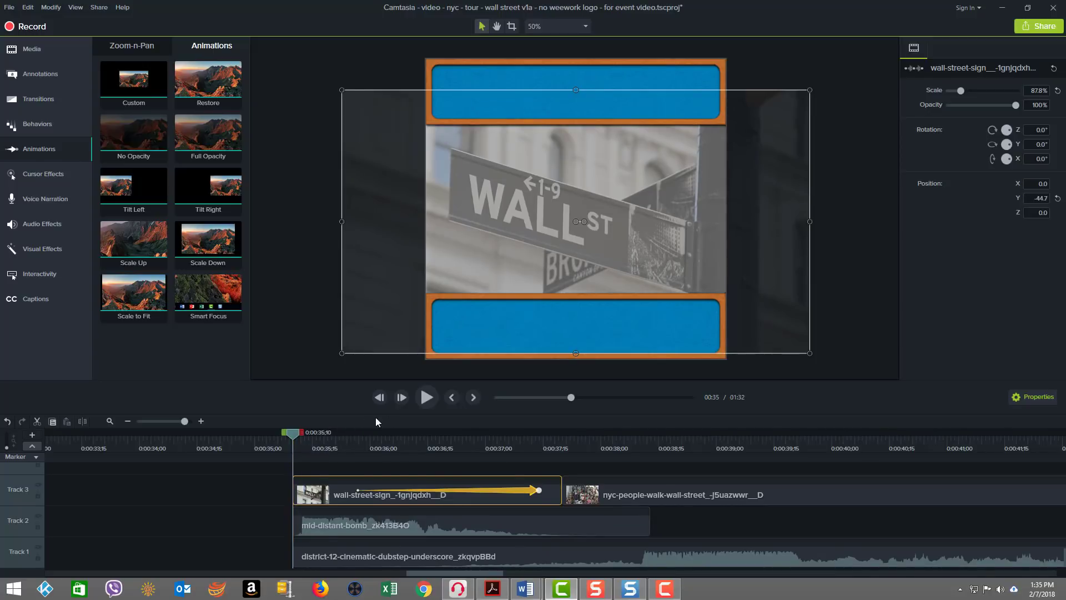
left_click(426, 397)
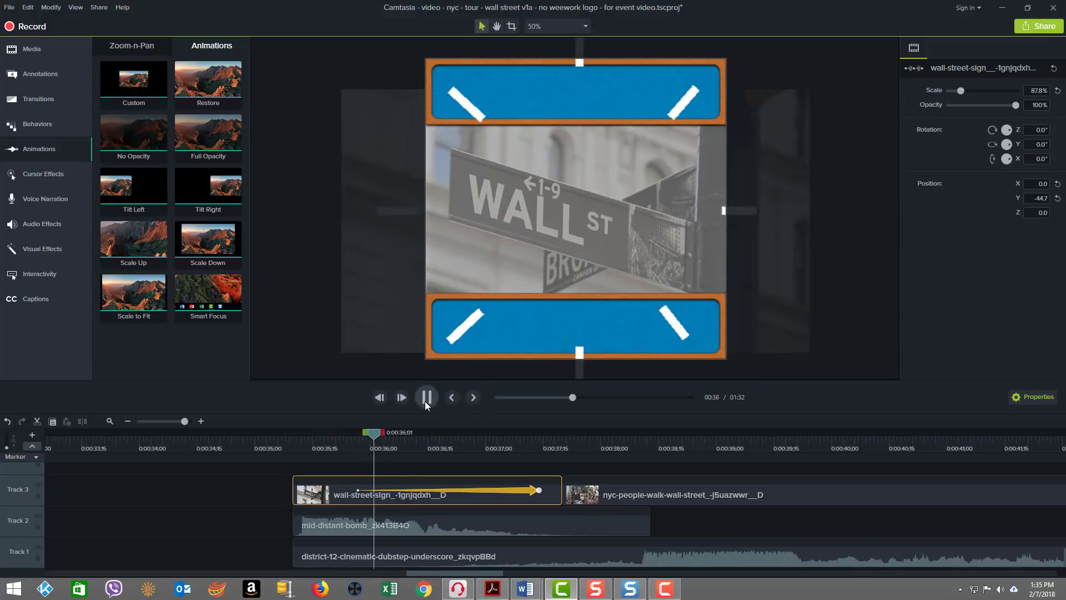
left_click(425, 397)
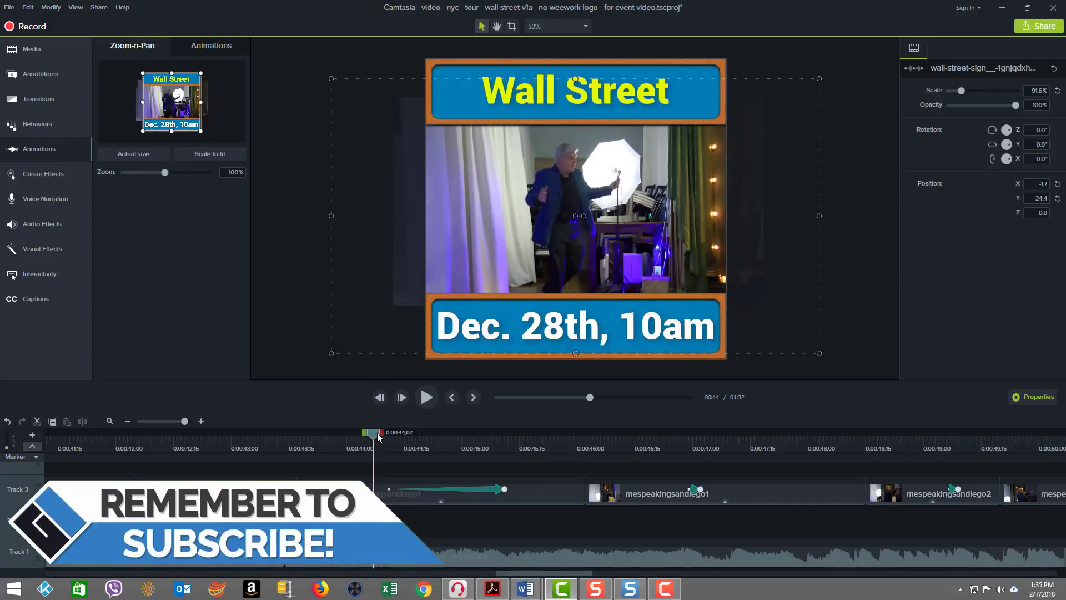
- Scrub through the mespeakingsandiego1 clip's animation from 0:00:44;07 and select its end point at 0:00:45;11 to view its properties
left_click_drag(387, 439, 373, 463)
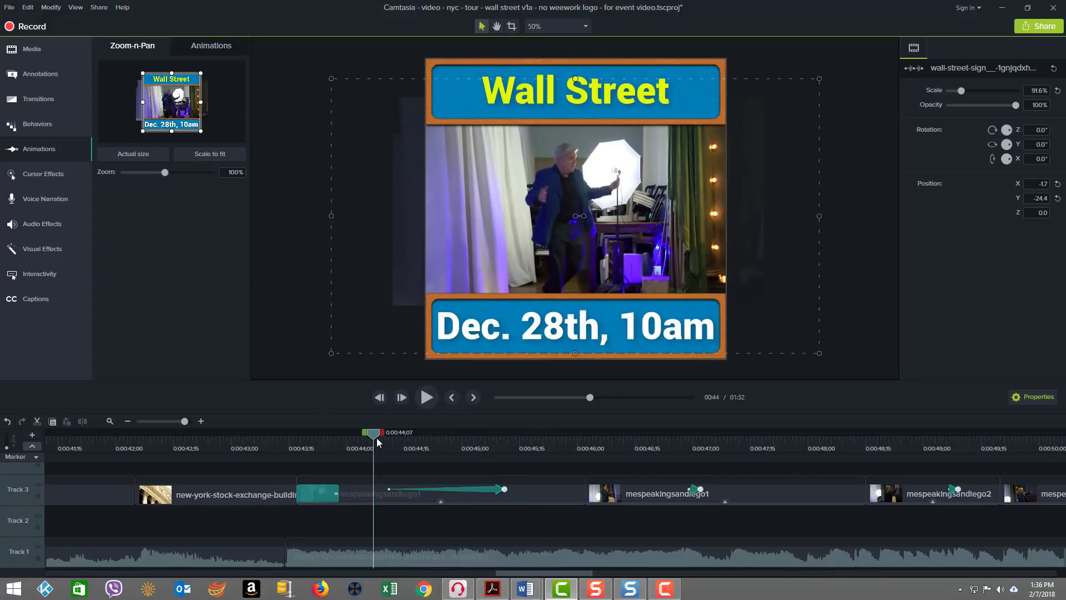
left_click_drag(373, 436, 517, 459)
left_click(502, 490)
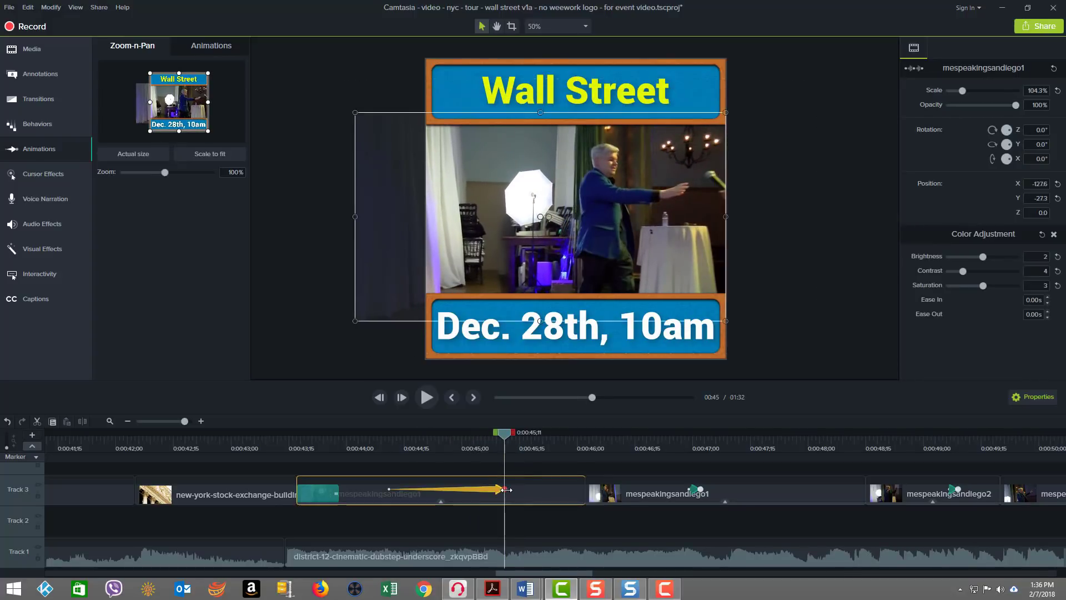
- Delete the custom animation from the mespeakingsandiego1 clip at 0:00:44;11 and play the clip without it
left_click(376, 216)
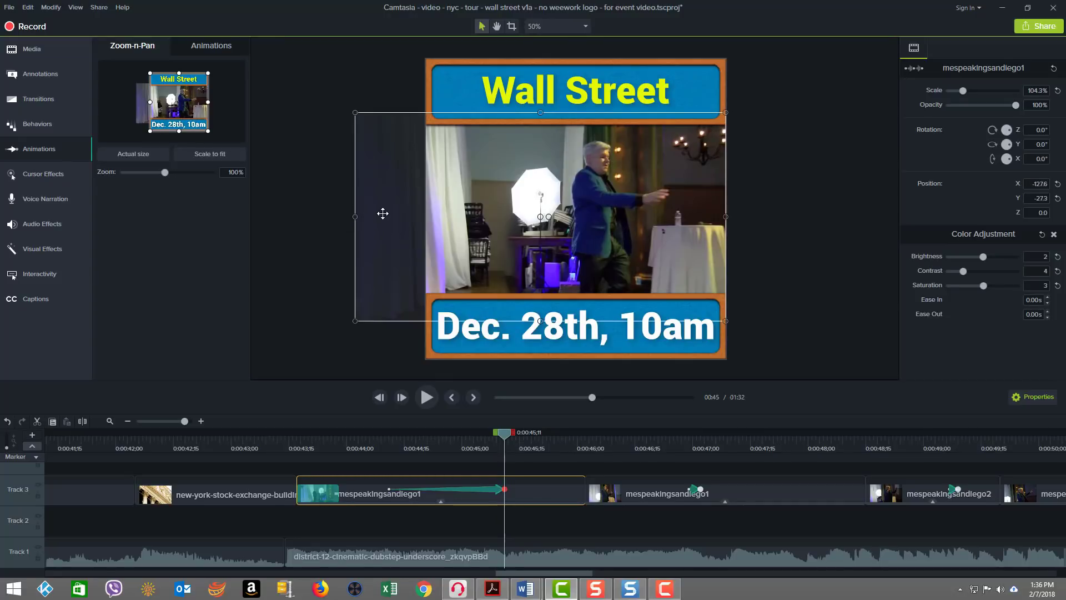
left_click(389, 492)
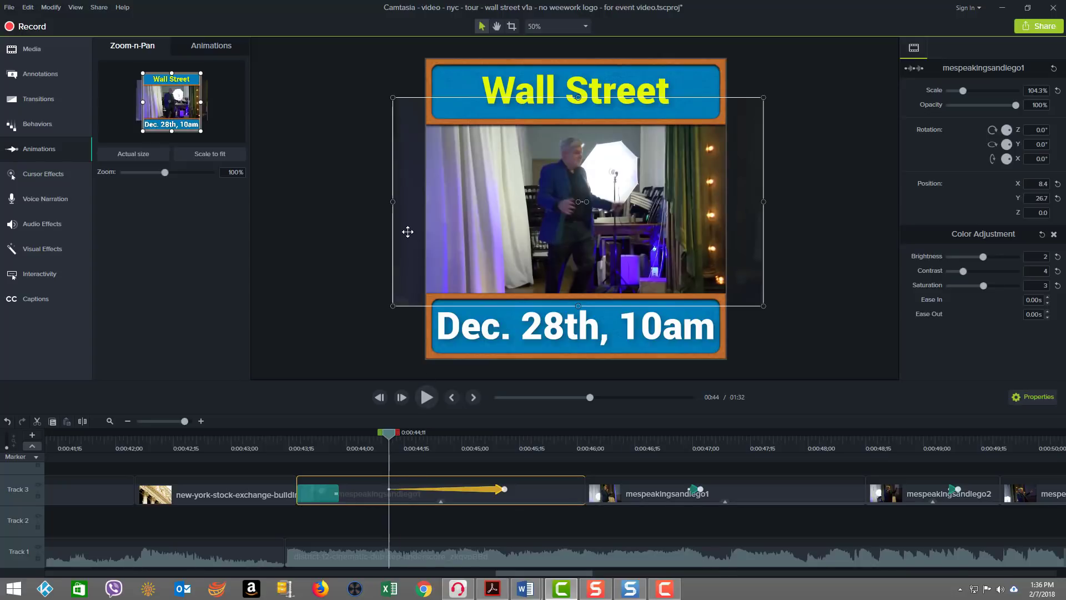
right_click(495, 491)
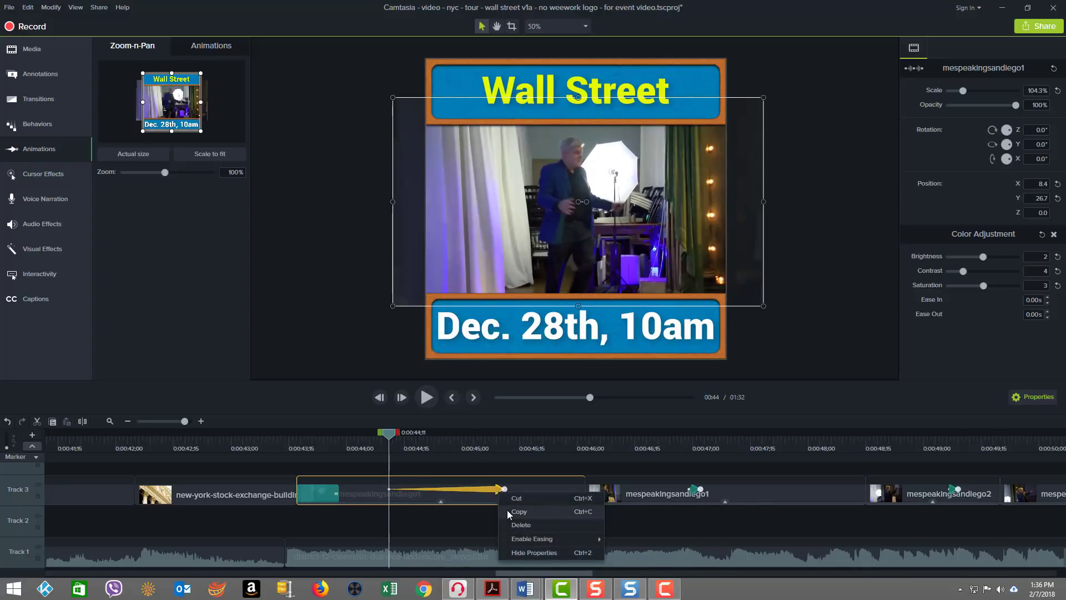
left_click(510, 509)
left_click(426, 397)
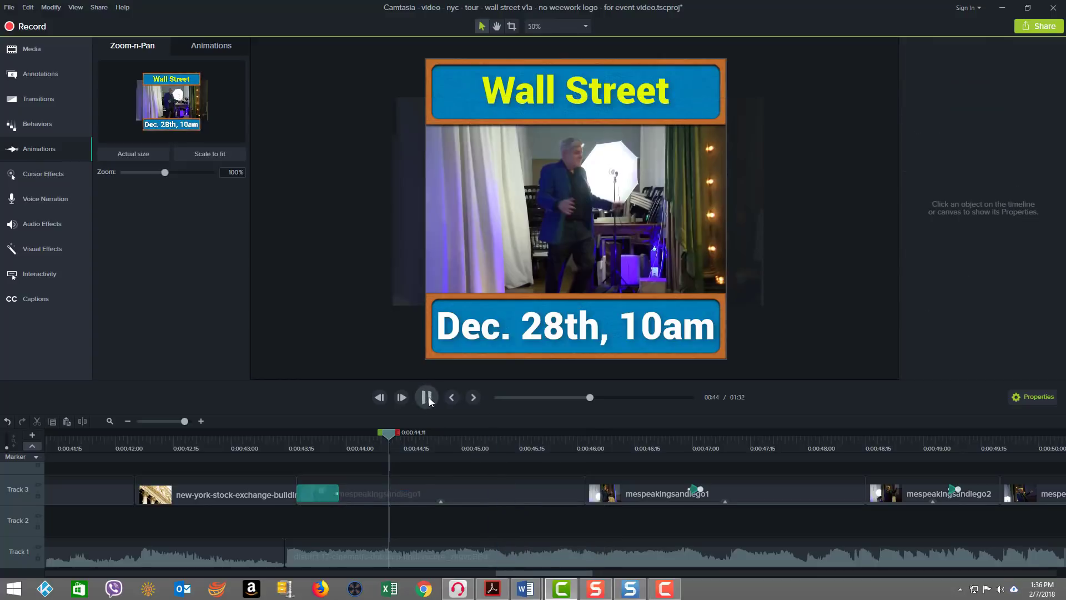
left_click(426, 397)
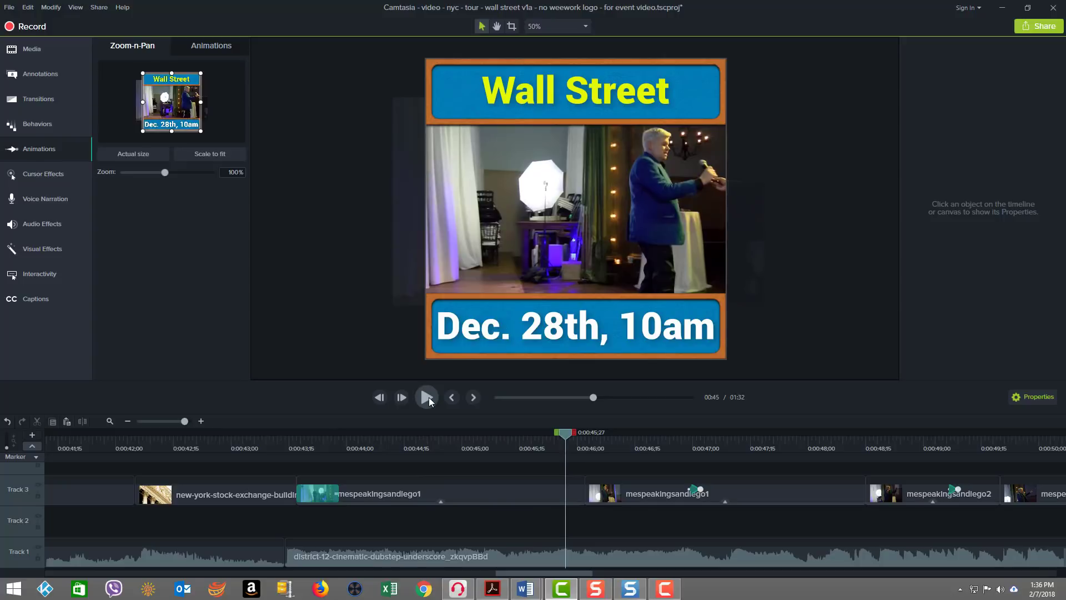
- Undo the animation's deletion and replay the mespeakingsandiego1 clip from just before its animation
key("ctrl+z")
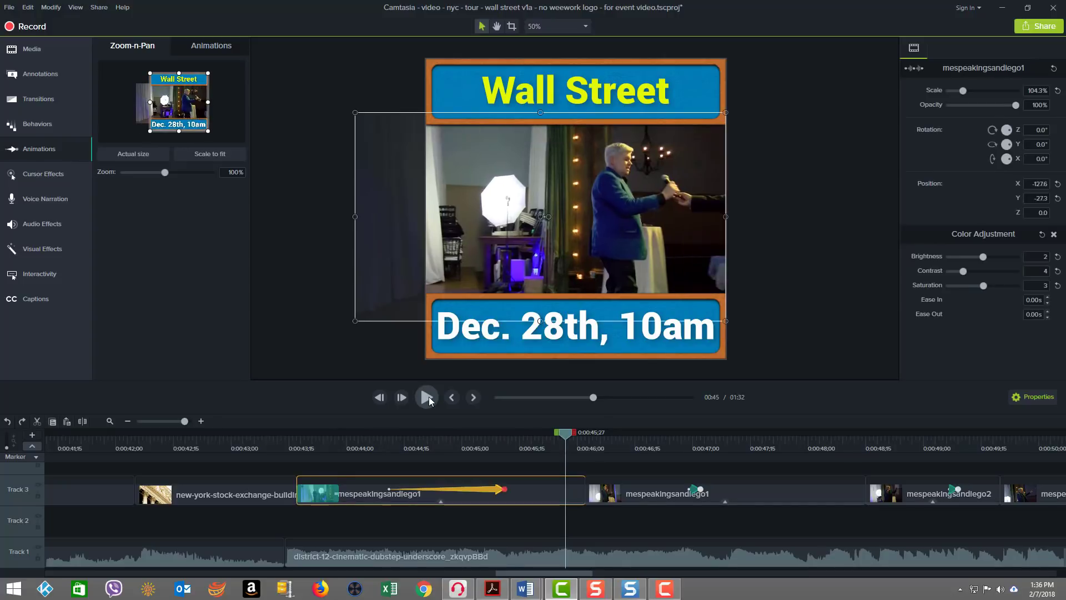
left_click_drag(565, 440, 374, 436)
left_click(423, 399)
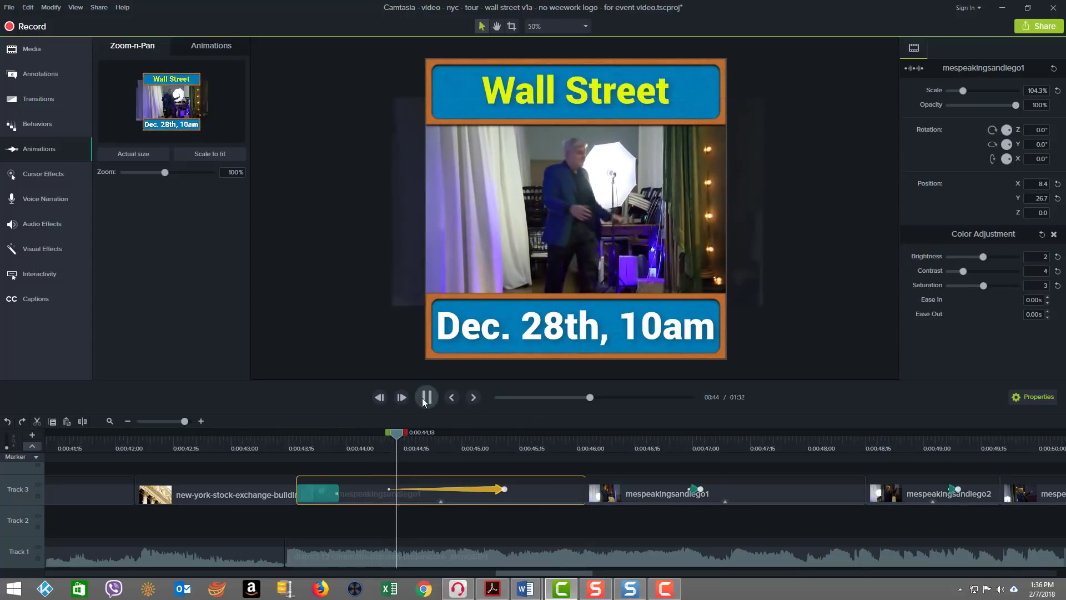
left_click(423, 401)
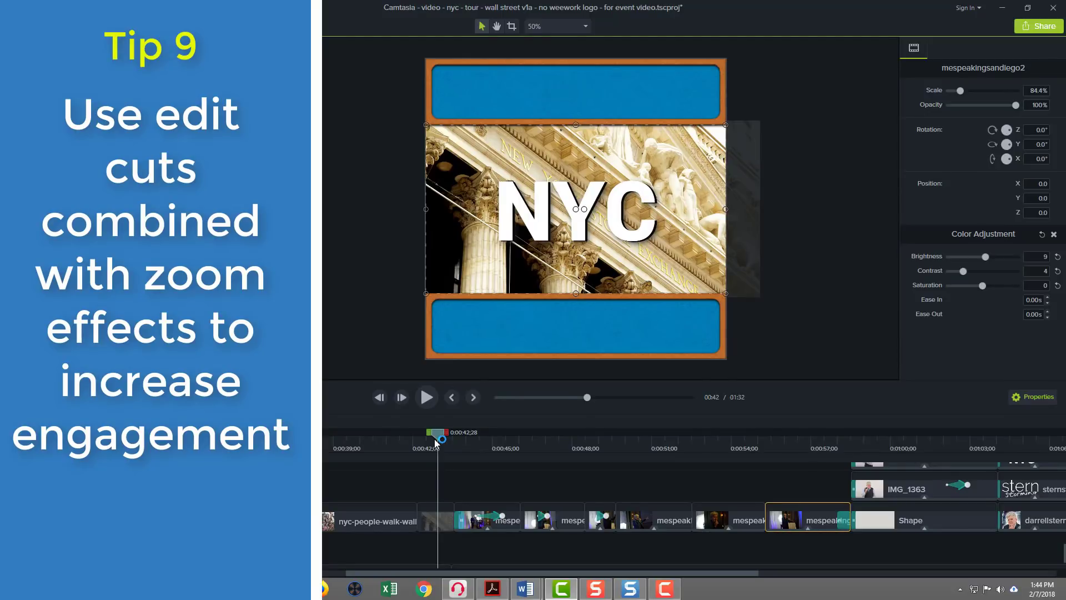
- Examine the six consecutive speaking clips on Track 3 and play the sequence from 0:00:42;28 to 0:00:56;03
mouse_move(488, 484)
left_mouse_down()
mouse_move(518, 526)
mouse_move(804, 526)
left_mouse_up()
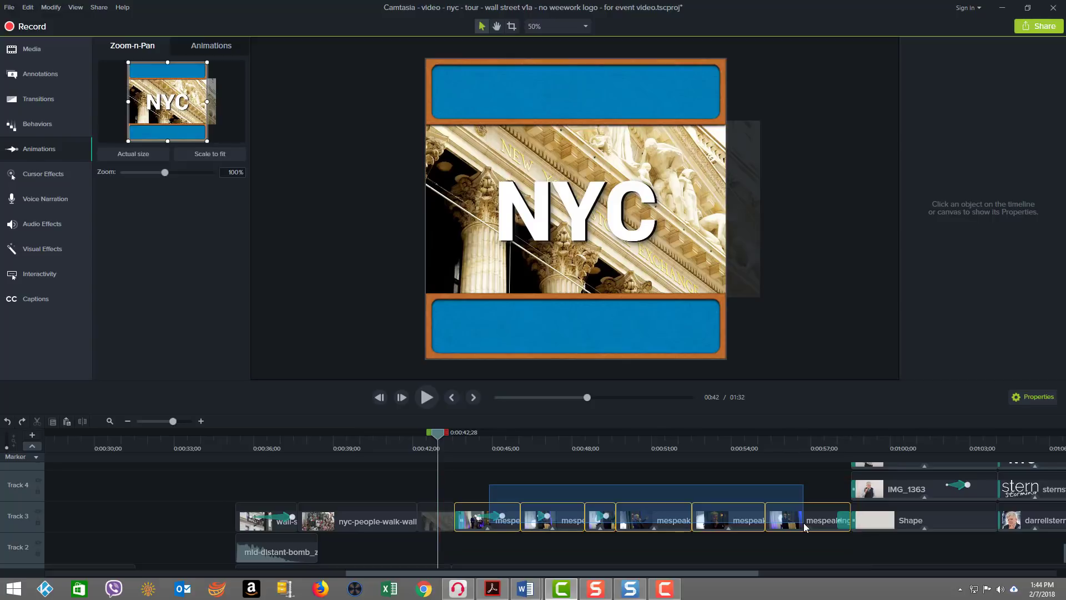
left_click_drag(804, 526, 805, 526)
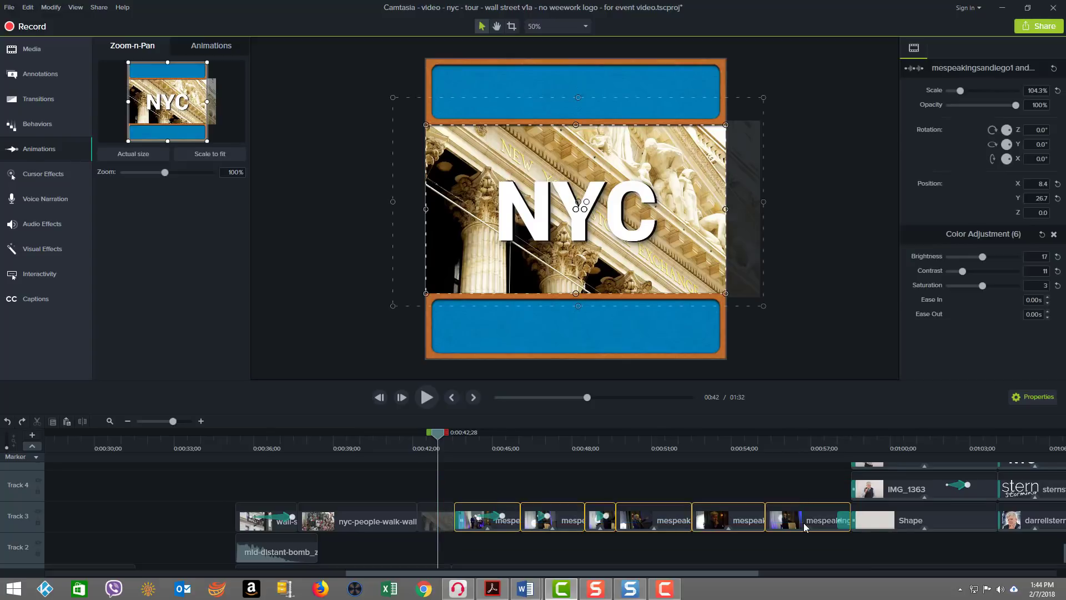
left_click(496, 517)
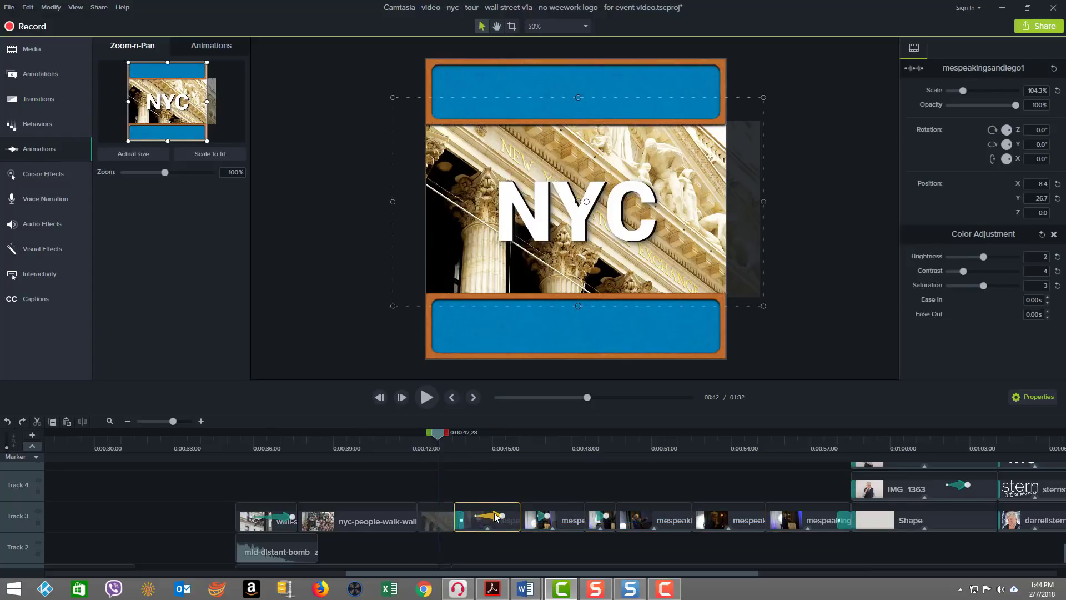
left_click(573, 522)
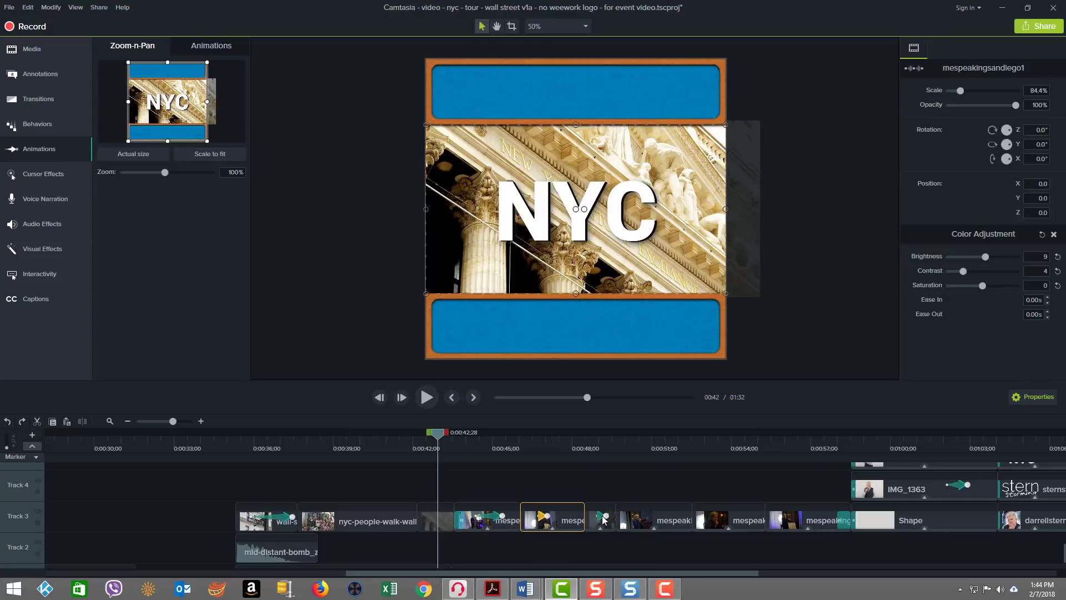
left_click(600, 521)
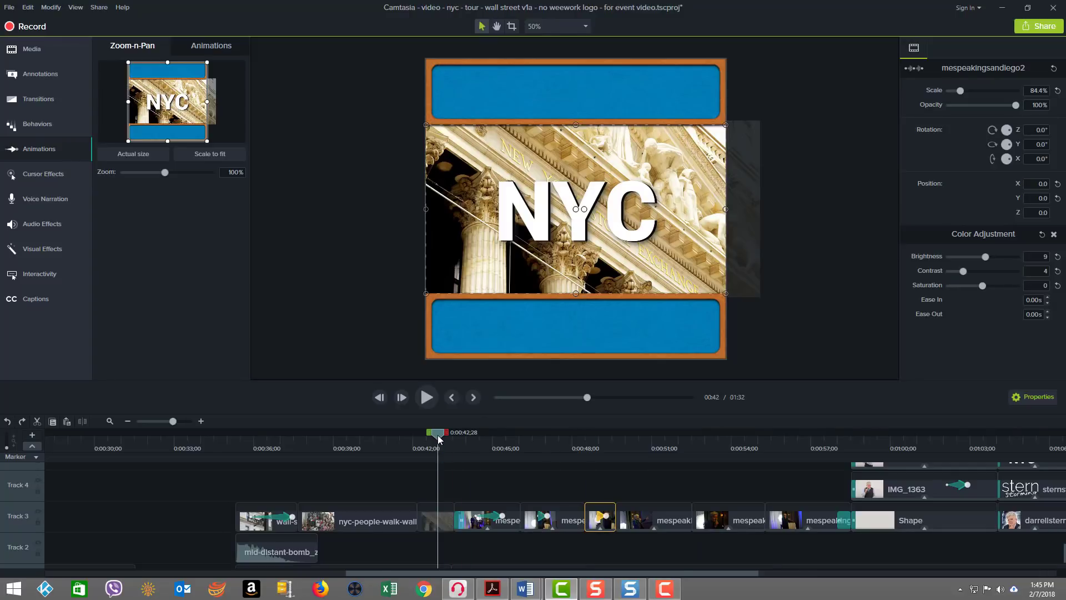
left_click(427, 397)
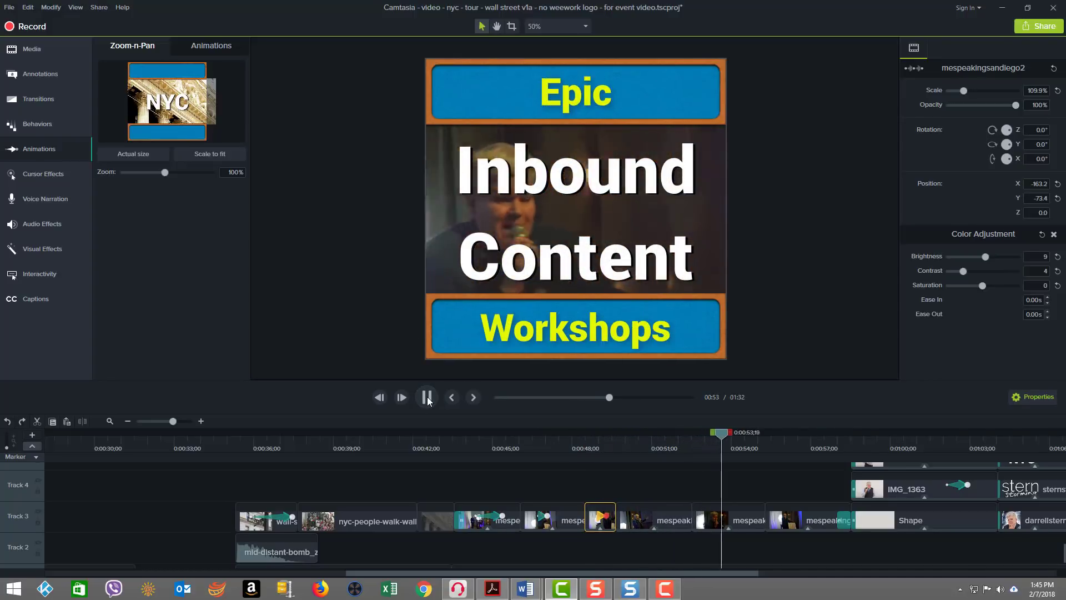
left_click(427, 397)
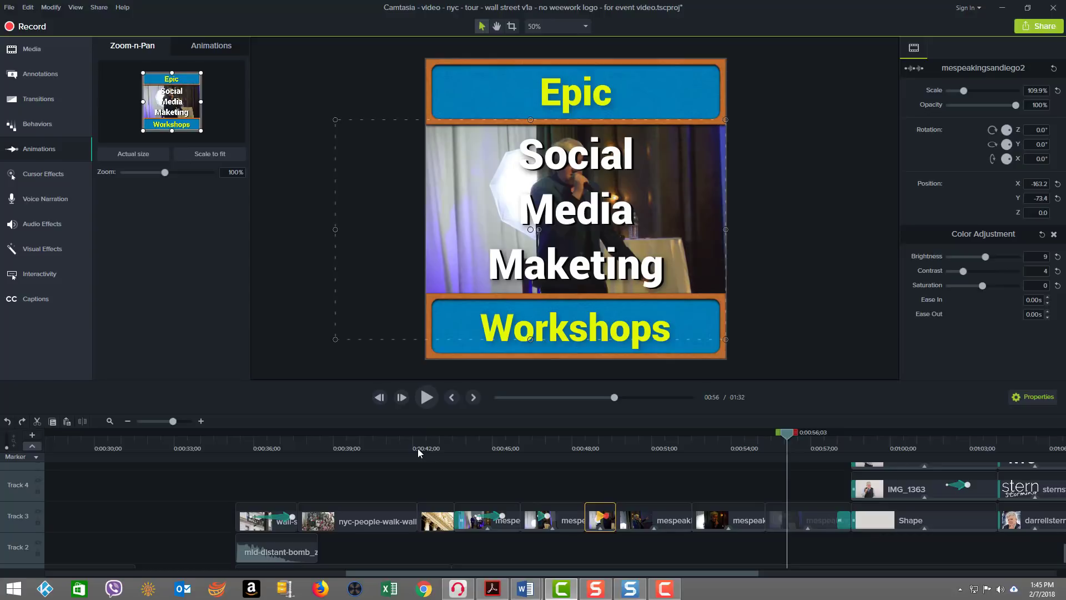
- Compare the first mespeakingsandiego1 clip's position at its animation's start, 0:00:44;11, and end, 0:00:45;11
left_click(477, 517)
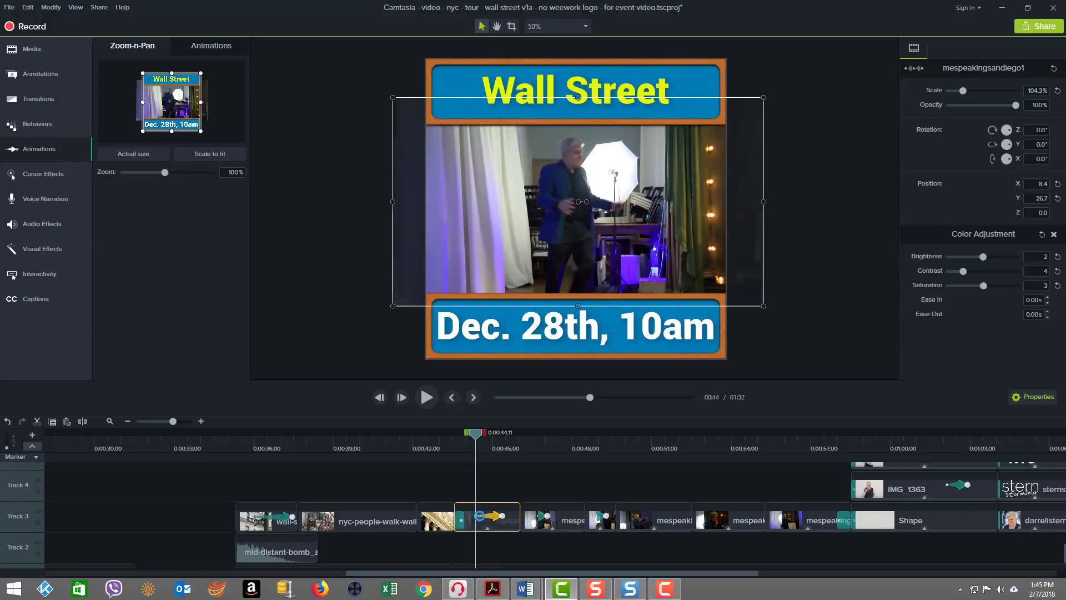
left_click(502, 516)
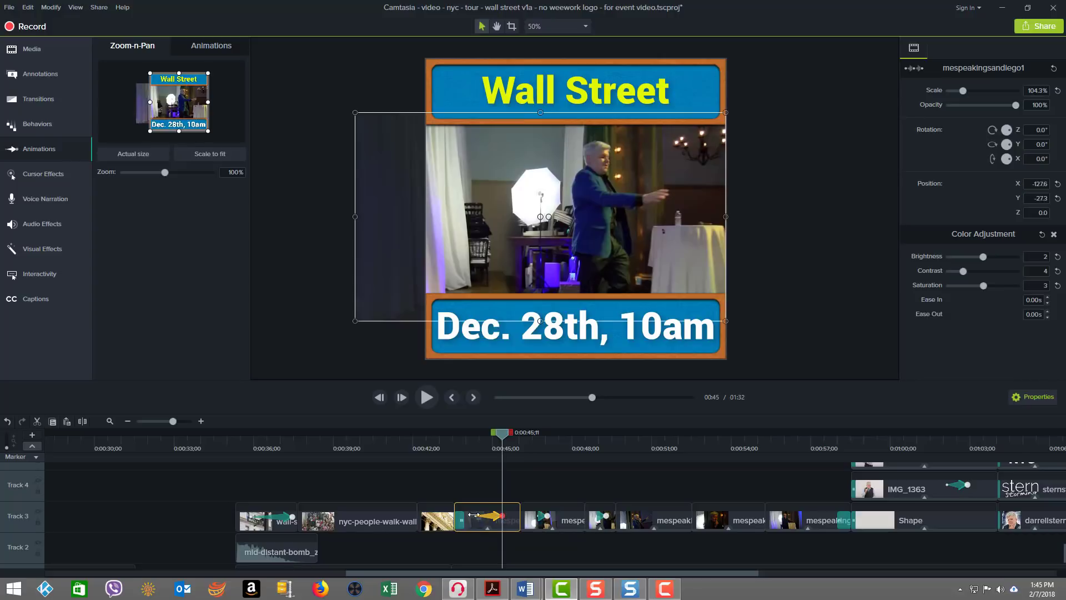
left_click(476, 515)
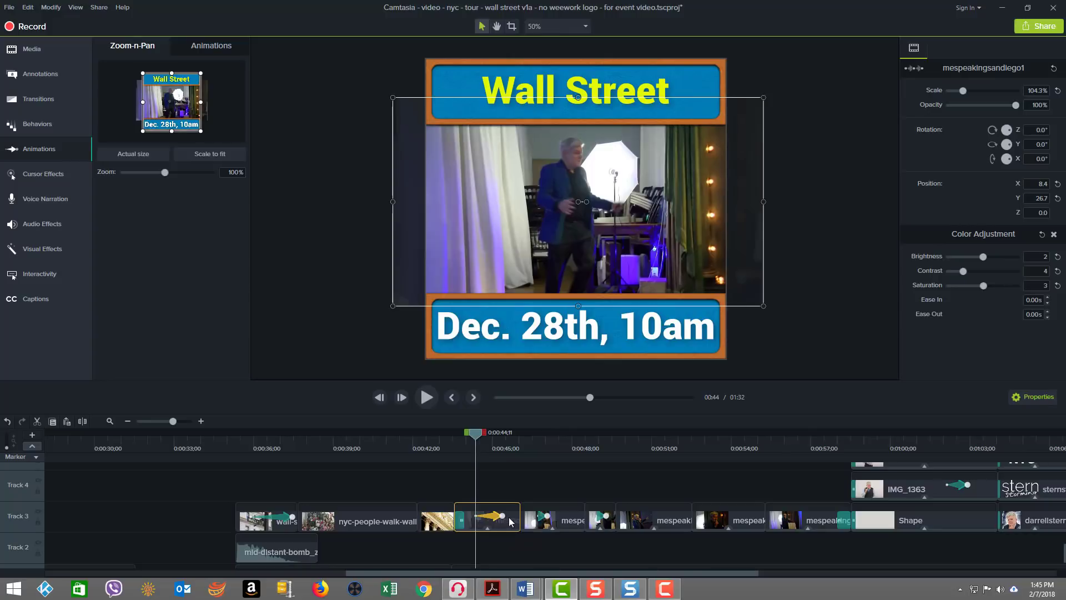
left_click(502, 515)
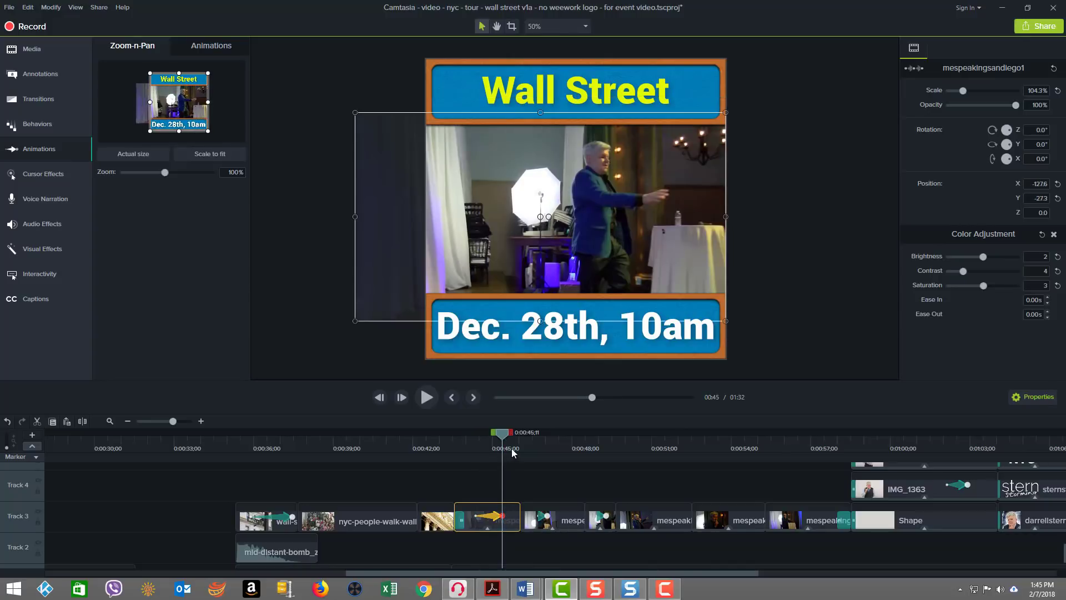
- Step frame by frame across the cut between the first two speaking clips, from 0:00:45;26 to 0:00:46;03
left_click_drag(507, 436, 520, 440)
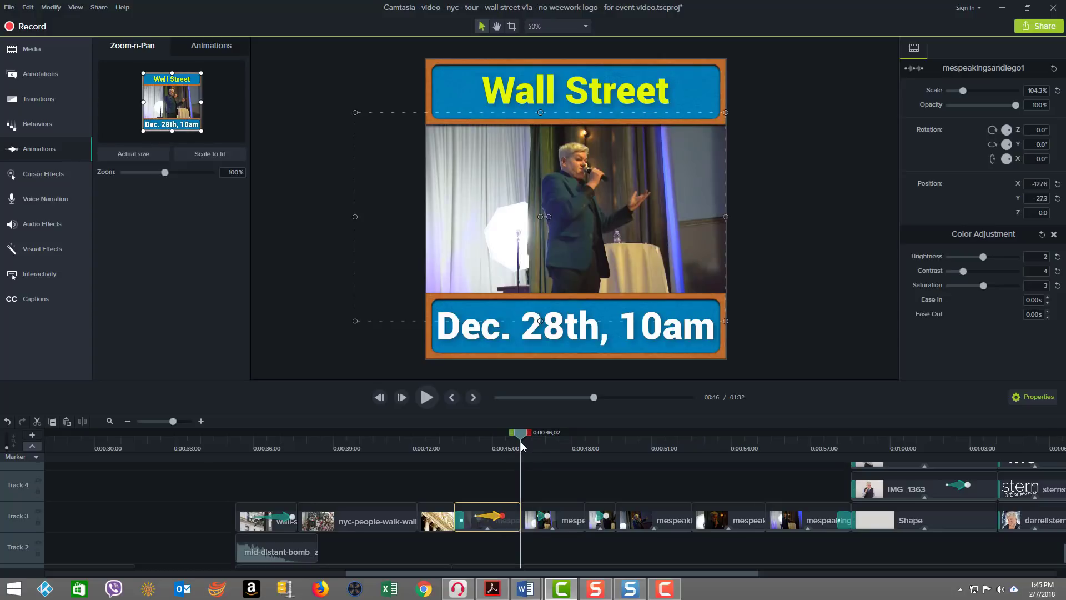
key("period")
key("period")
key("period")
key("period")
key("period")
key("period")
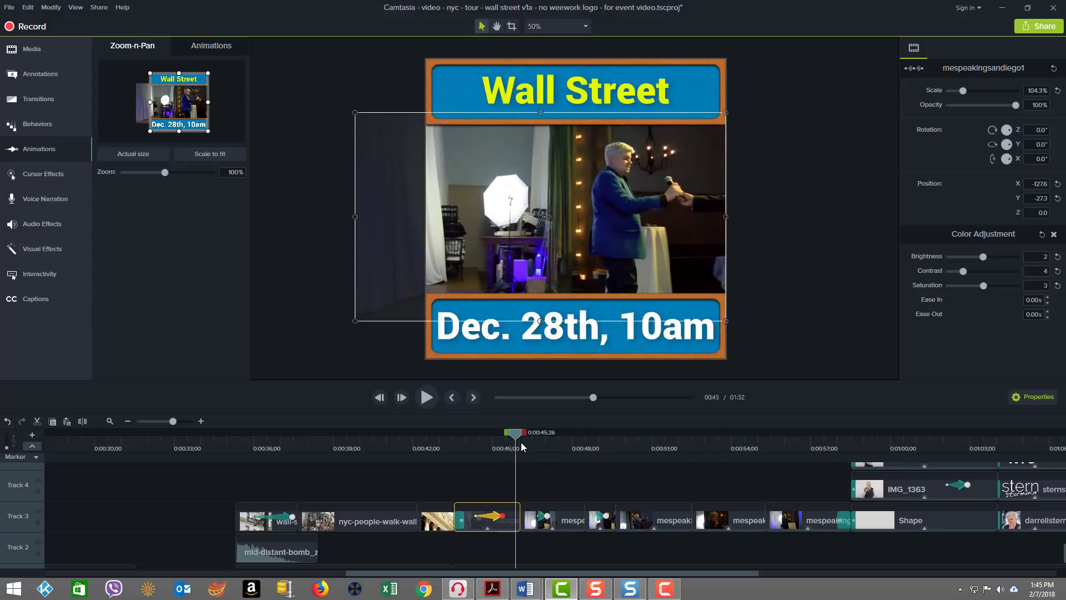
key("period")
key("period")
key("period")
key("period")
key("period")
key("period")
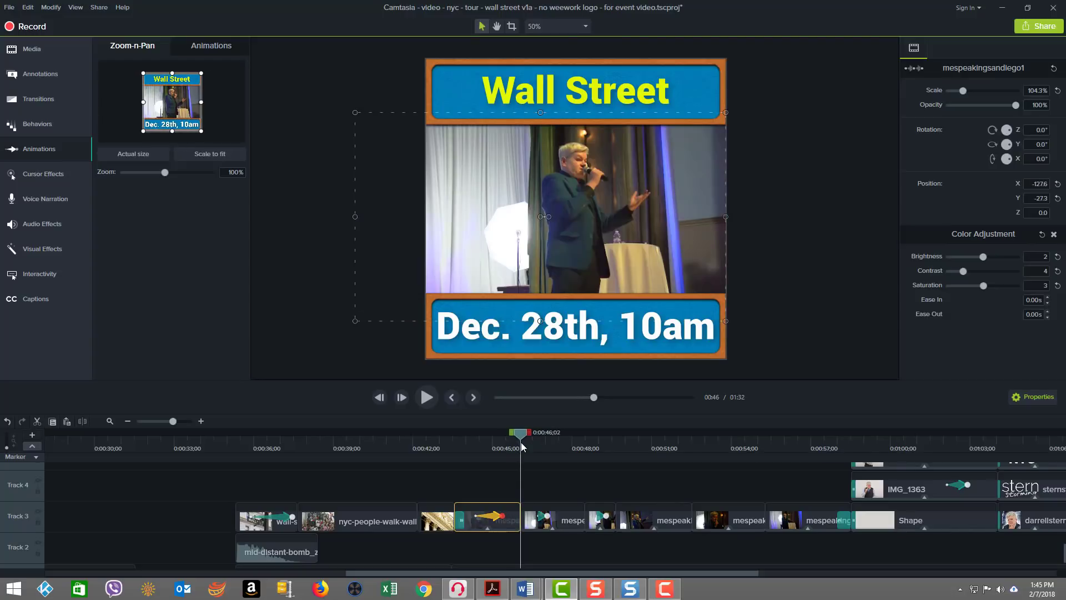
key("period")
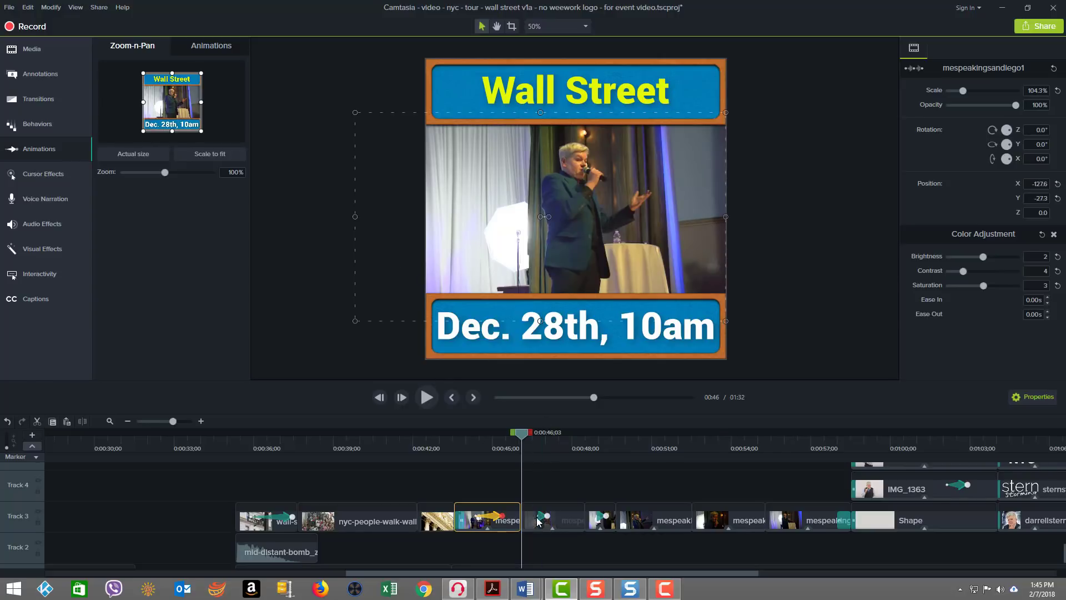
- Compare the second mespeakingsandiego1 clip's scale and position at its animation's start, 0:00:46;29, and end, 0:00:47;02
left_click(561, 233)
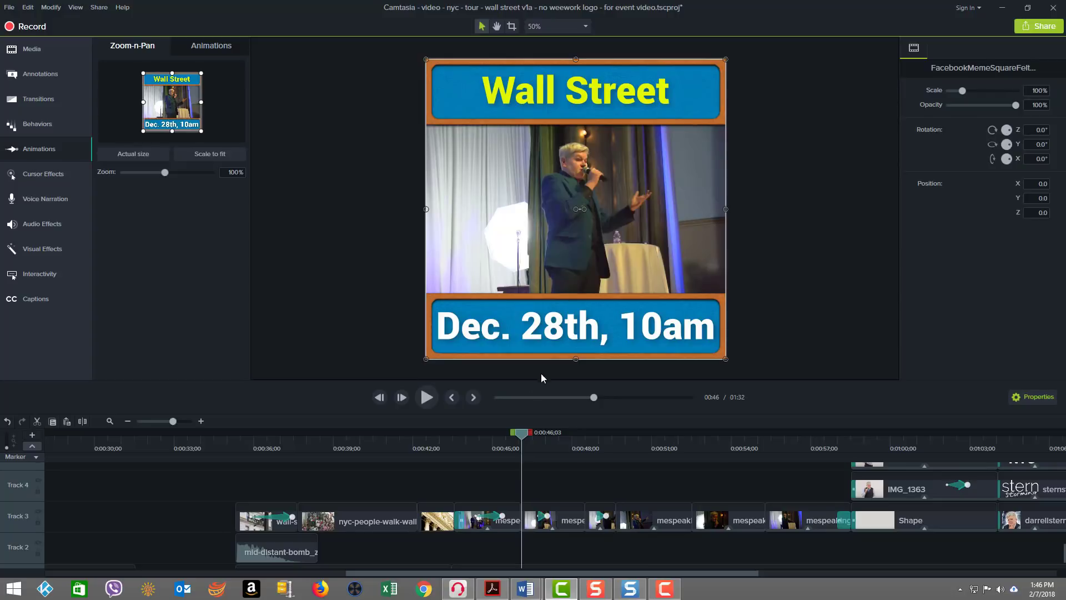
left_click_drag(521, 436, 538, 486)
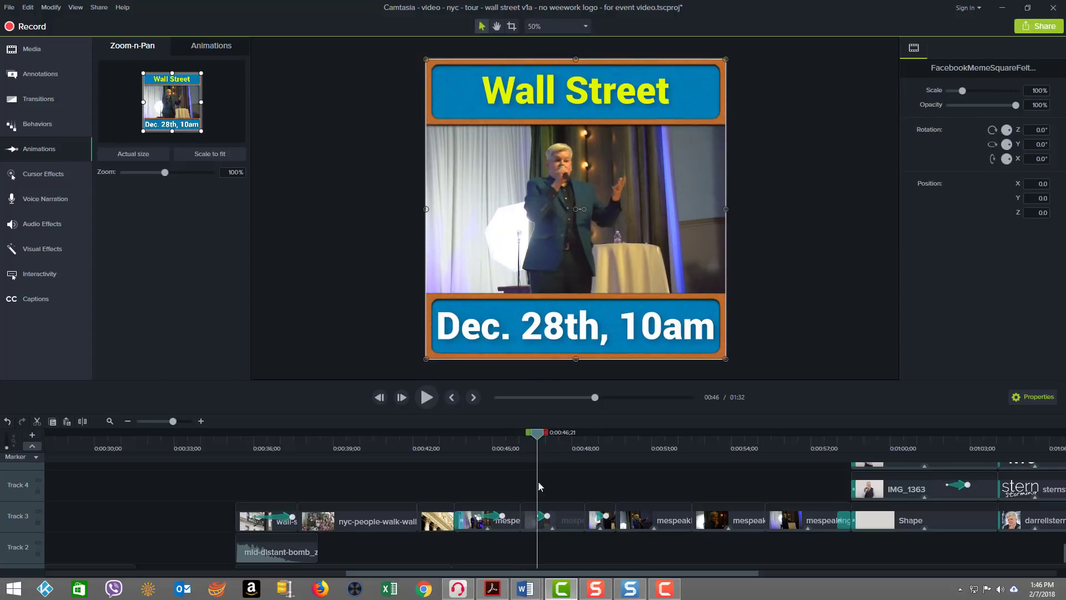
left_click(548, 515)
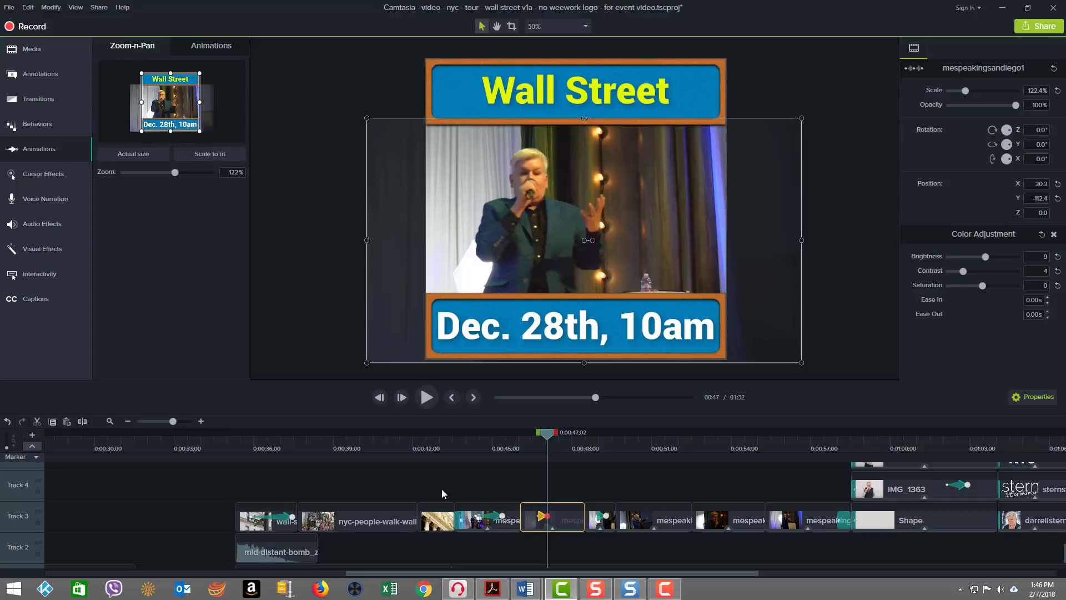
left_click(537, 516)
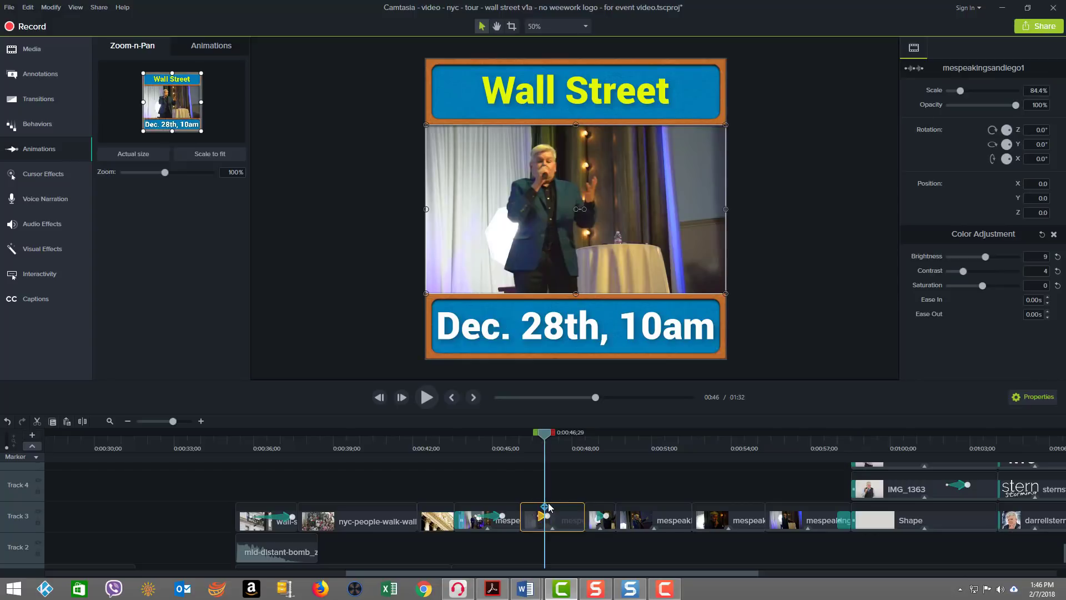
scroll(548, 507, "up", 4)
scroll(549, 506, "up", 3)
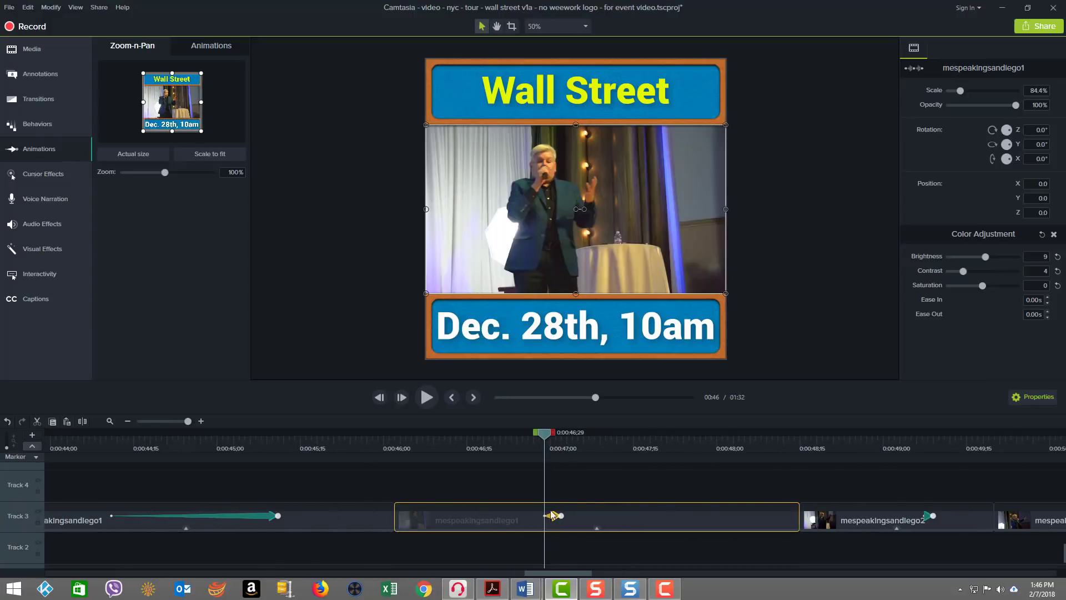
left_click(559, 515)
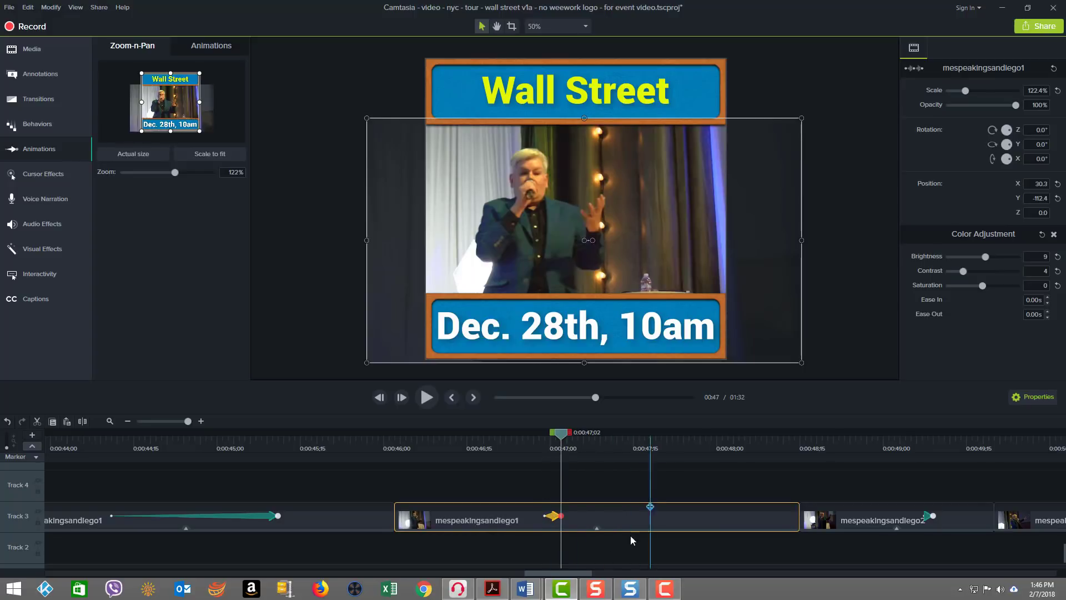
- Step through the mespeakingsandiego2 clip's zoom animation from 0:00:49;07 to 0:00:49;09, then scrub past the cut into the following clip
left_click_drag(559, 577, 586, 577)
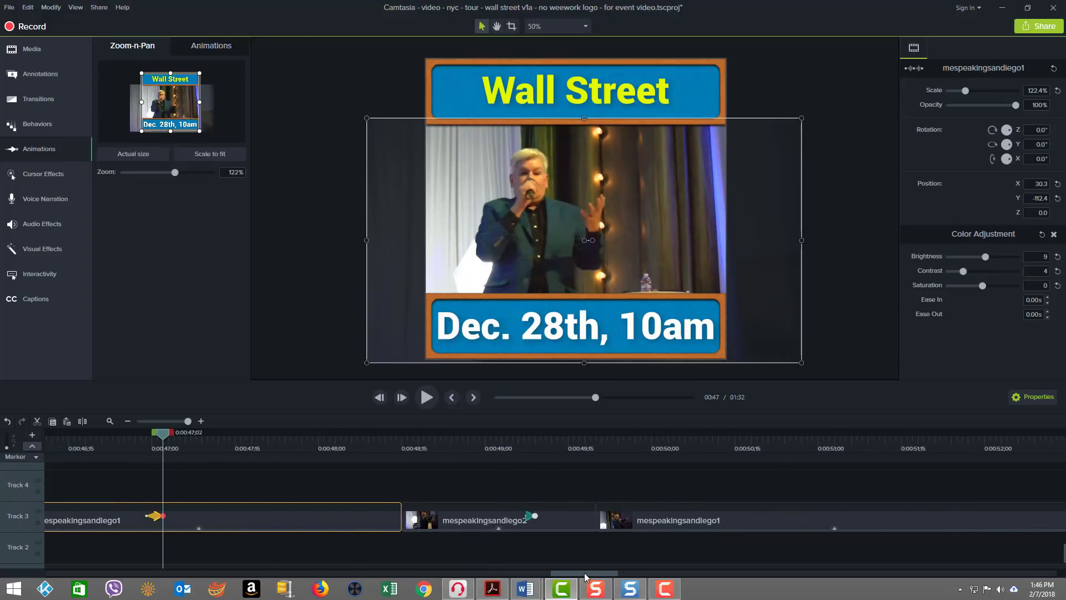
left_click(518, 445)
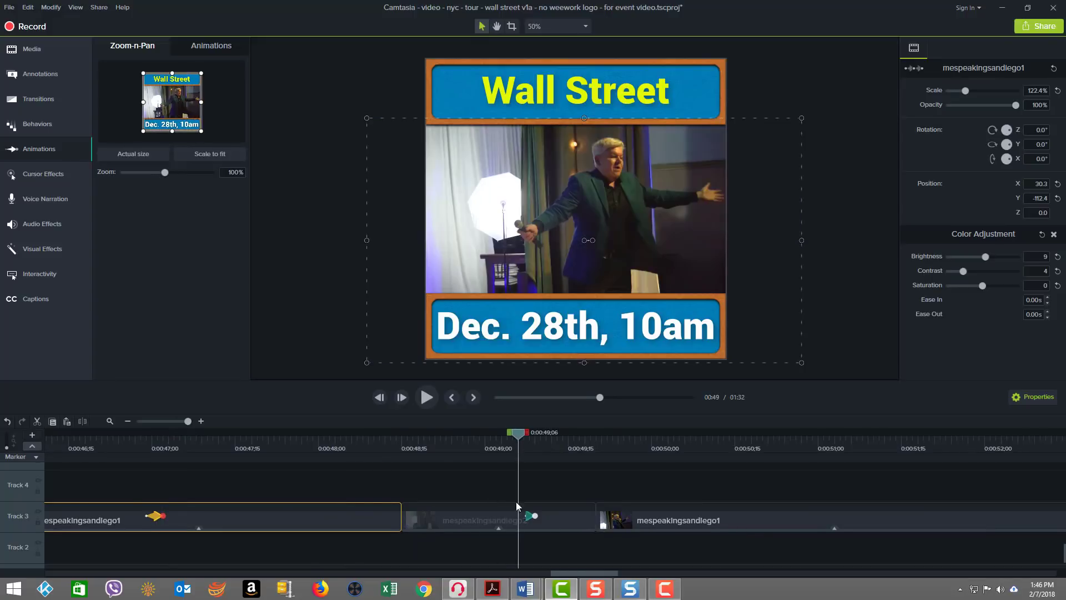
left_click(530, 516)
left_click_drag(515, 434, 518, 451)
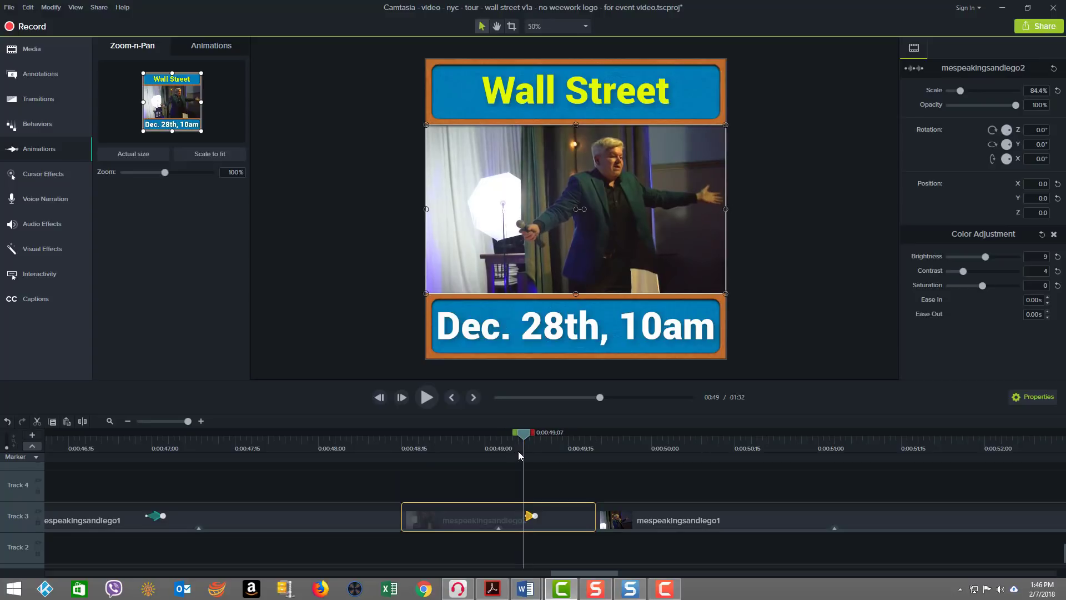
key("period")
key("period")
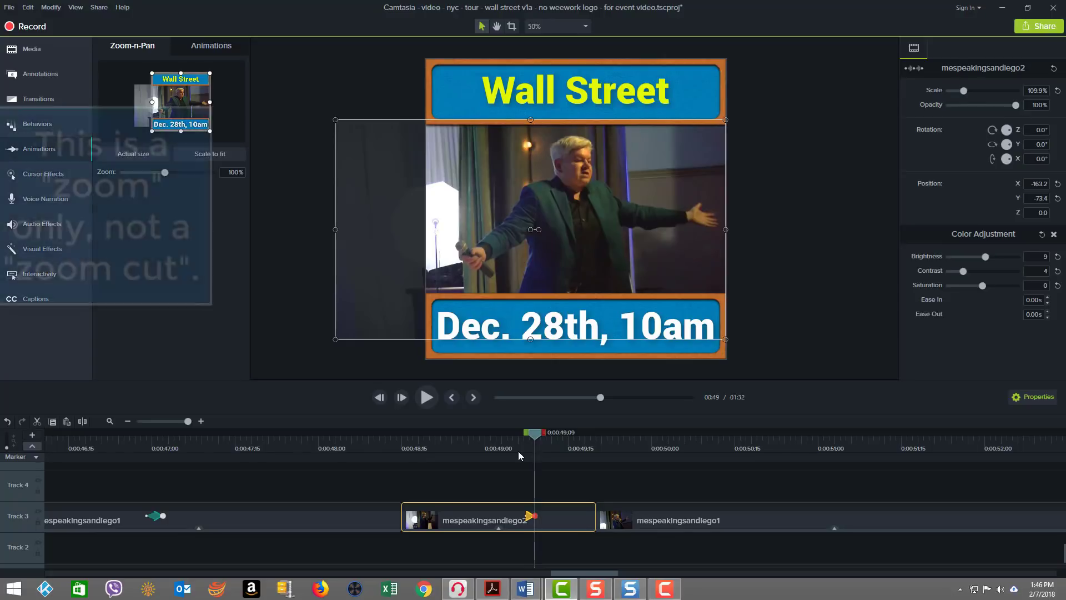
left_click_drag(537, 438, 615, 439)
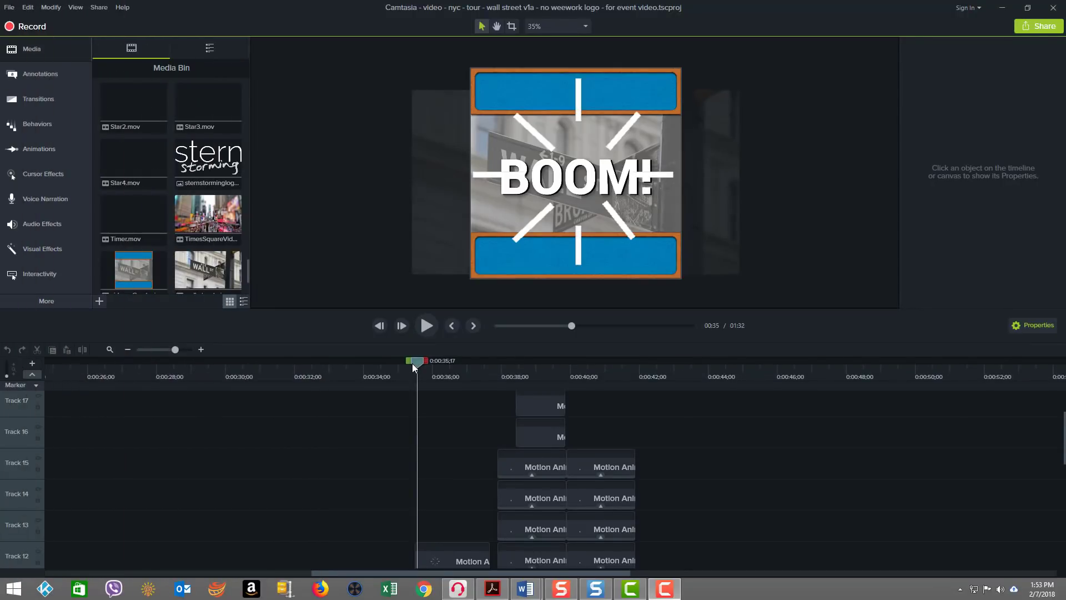
- Play the burst motion animation around the BOOM! text from 0:00:35;17
left_click_drag(417, 362, 418, 410)
left_click(424, 326)
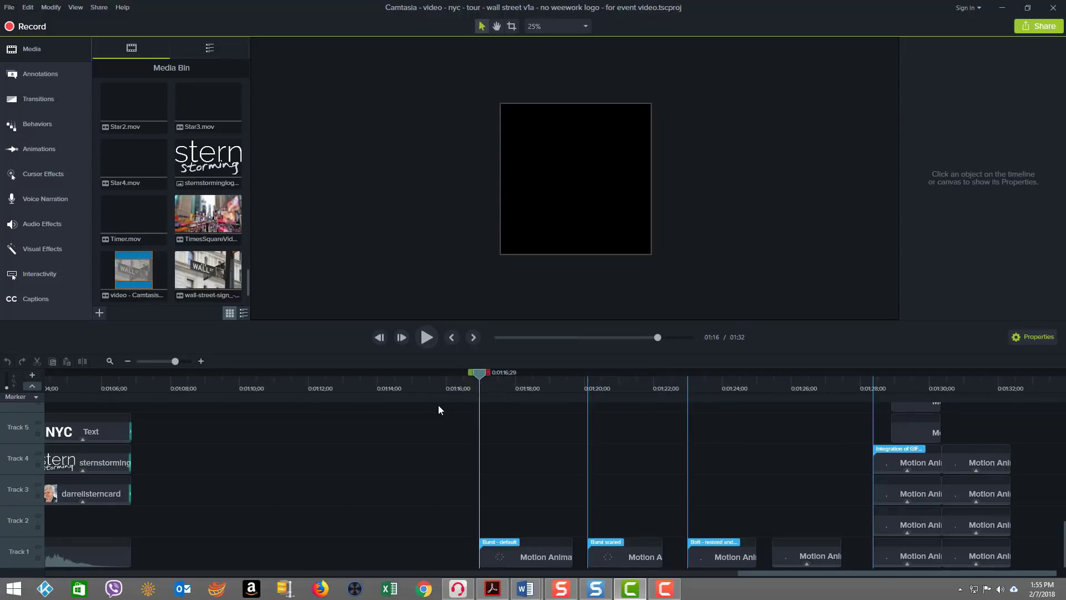
- Scrub through the default burst clip and the scaled burst clip up to 0:01:21;14, inspecting the scaled clip's properties
left_click_drag(481, 375, 519, 388)
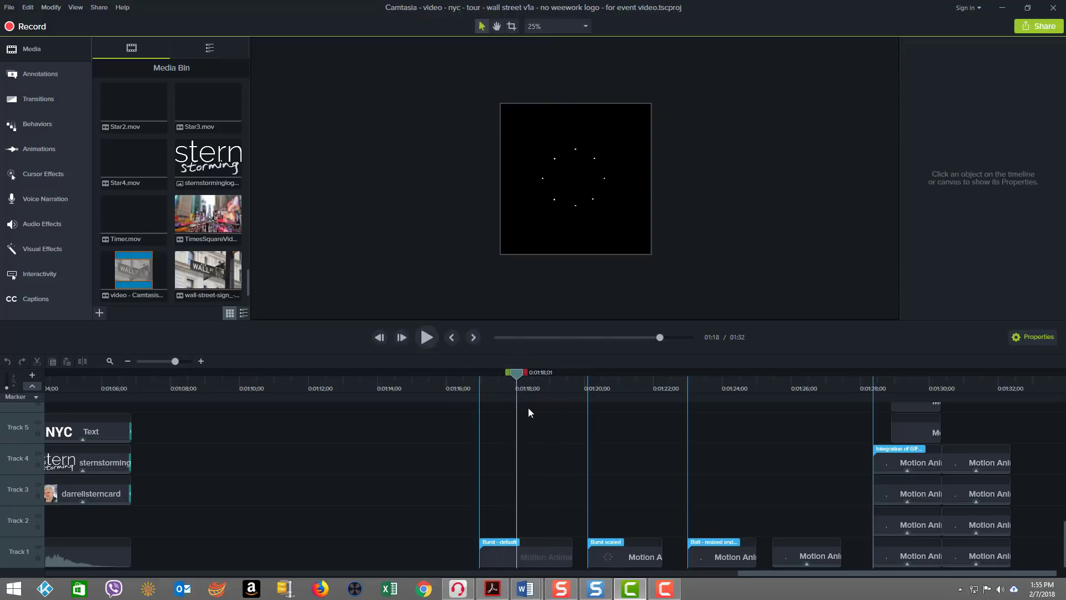
left_click_drag(520, 379, 604, 395)
left_click(623, 557)
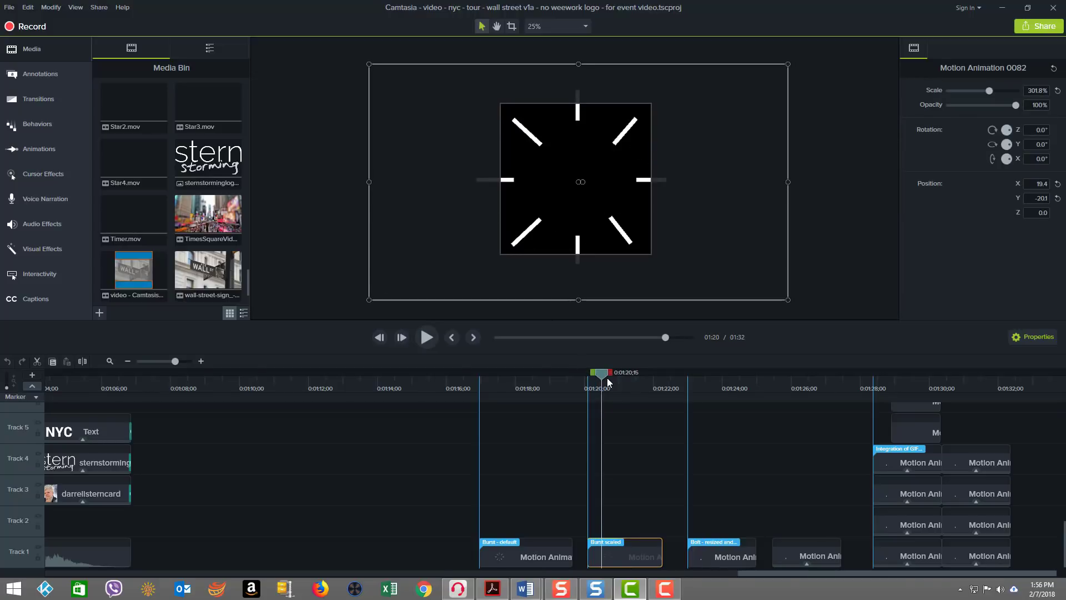
left_click_drag(607, 378, 633, 375)
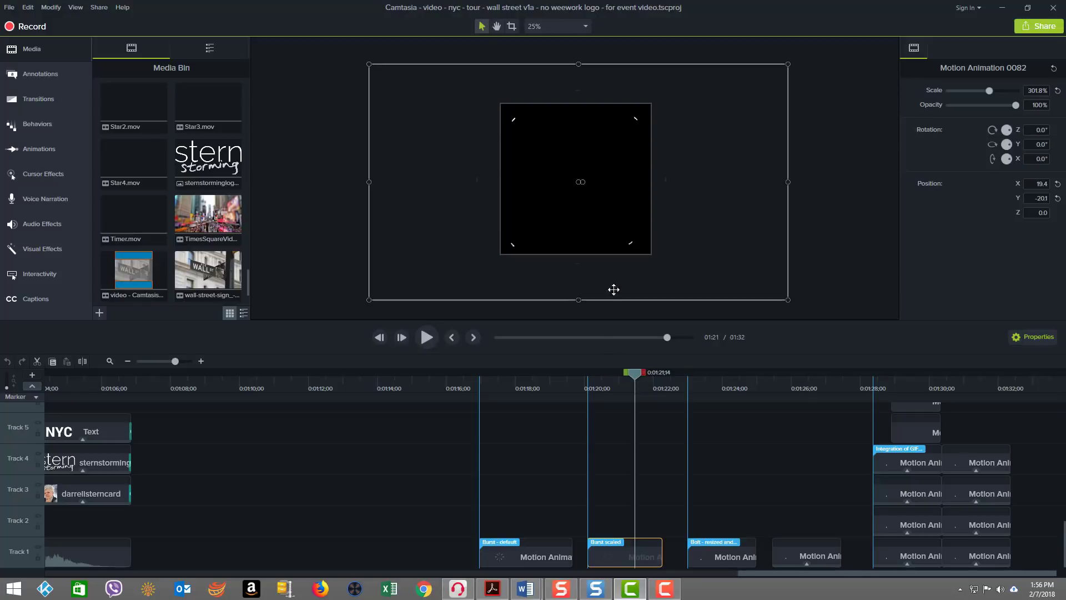
- Try repositioning the scaled burst animation to X 779.4, Y -220.1 on the canvas, and undo the move
left_click_drag(622, 285, 724, 308)
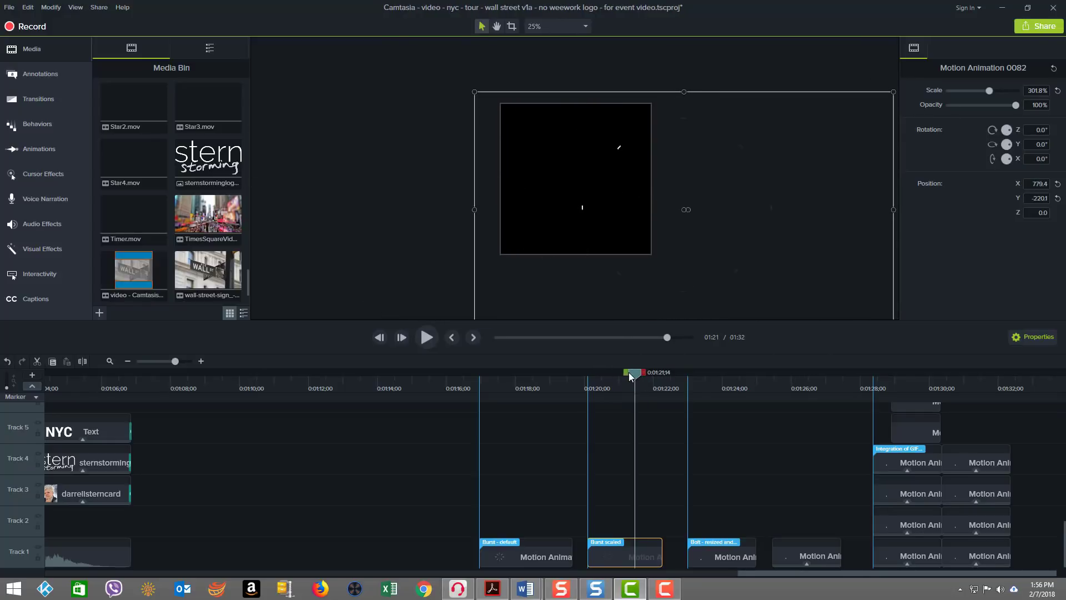
mouse_move(598, 376)
left_mouse_down()
mouse_move(549, 376)
mouse_move(615, 375)
mouse_move(592, 374)
left_mouse_up()
key("ctrl+z")
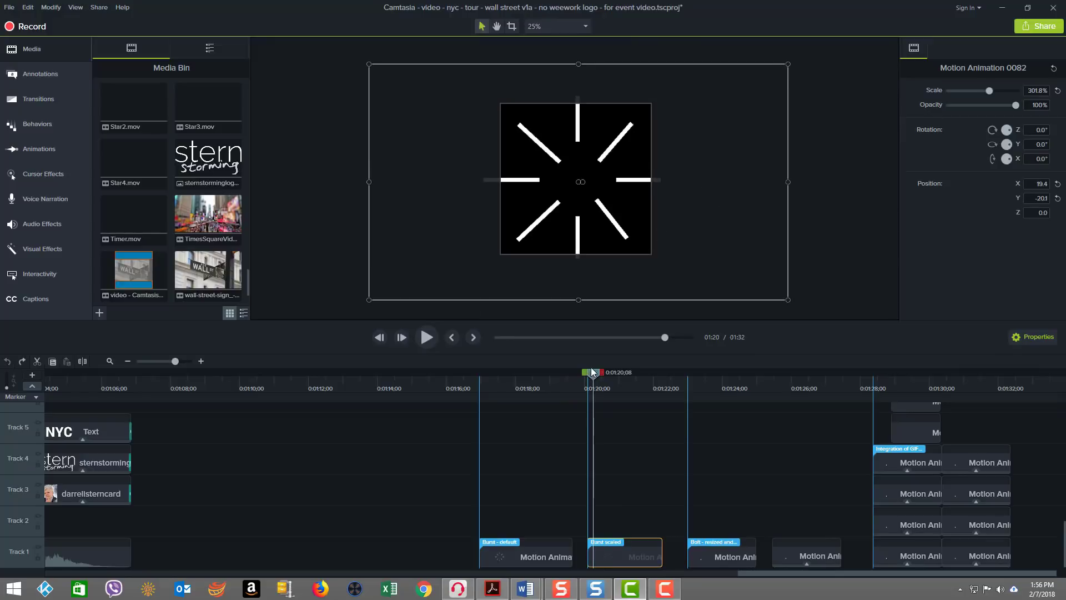
- Inspect the two single lightning bolt clips' properties and scrub the second one from 0:01:25;14 to 0:01:26;13
left_click_drag(589, 375, 765, 394)
left_click(731, 550)
left_click(791, 546)
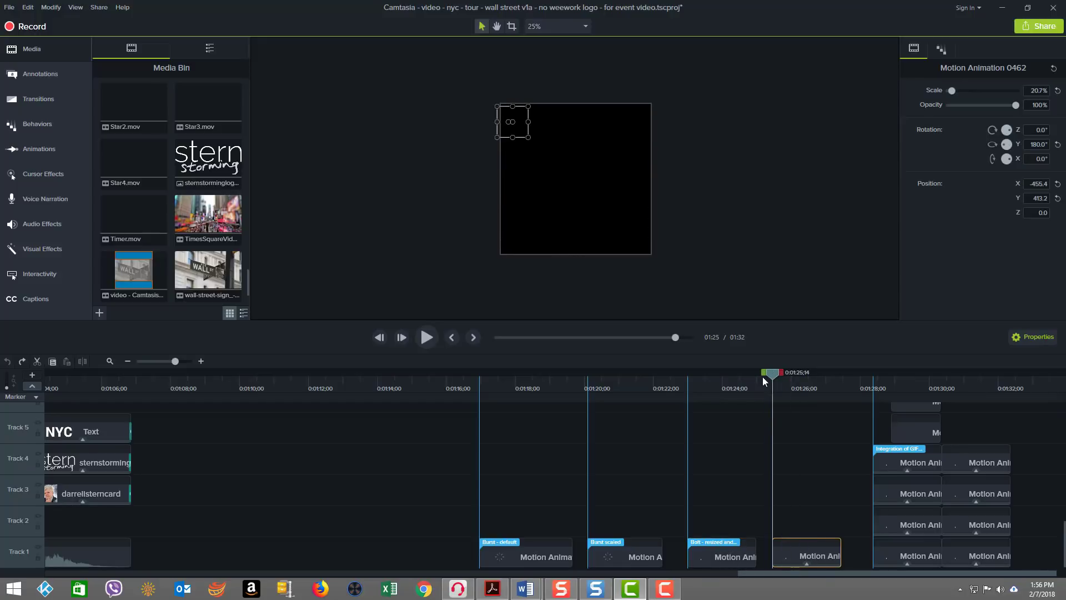
left_click_drag(767, 371, 806, 369)
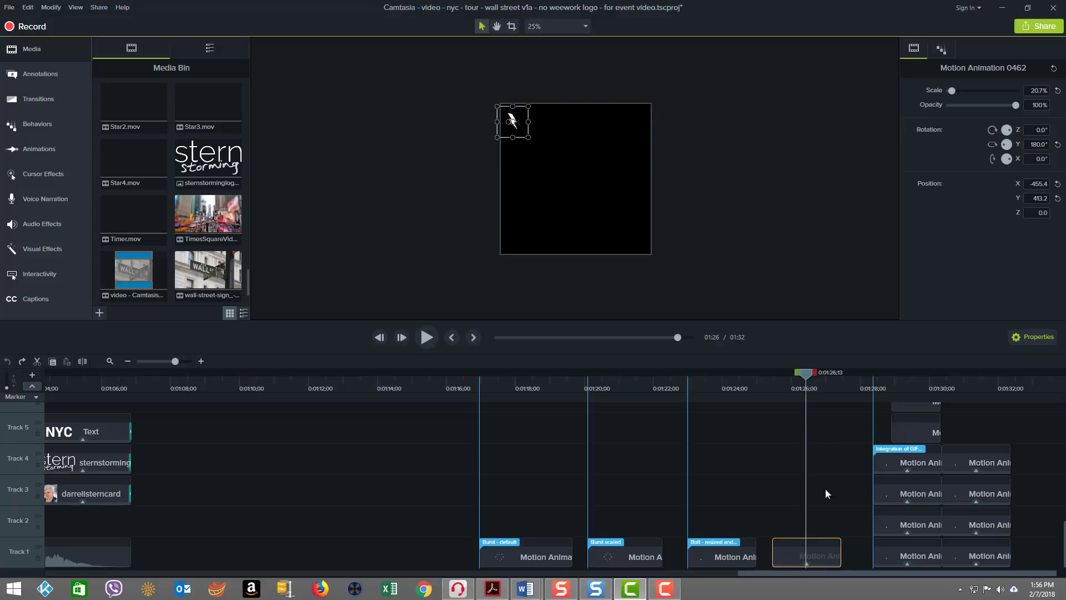
- Examine the In, During and Out settings of the Pulsating behavior on the second lightning bolt clip
left_click(806, 562)
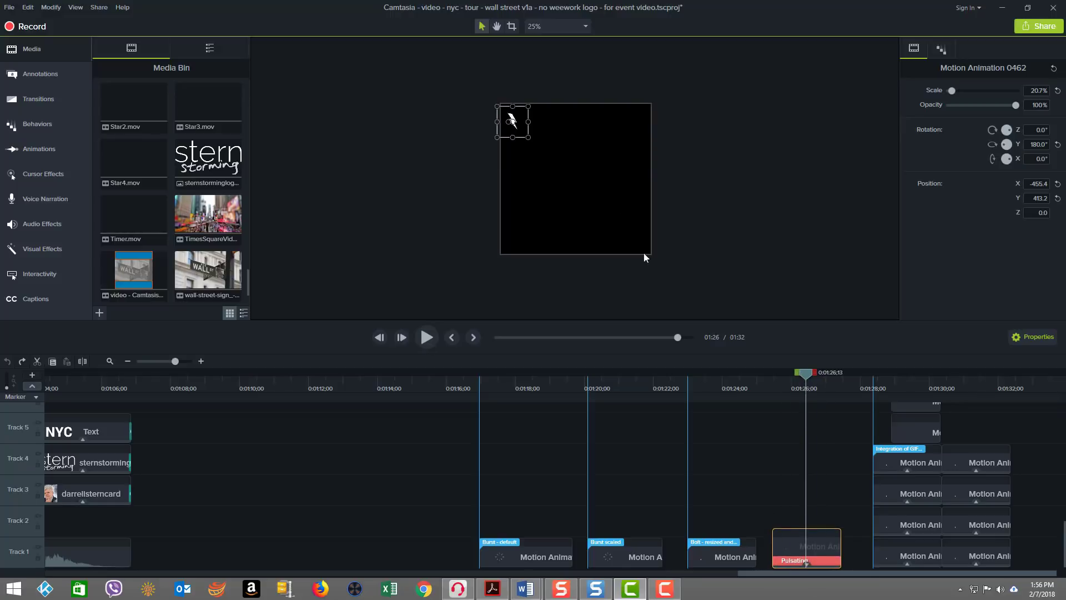
left_click(786, 562)
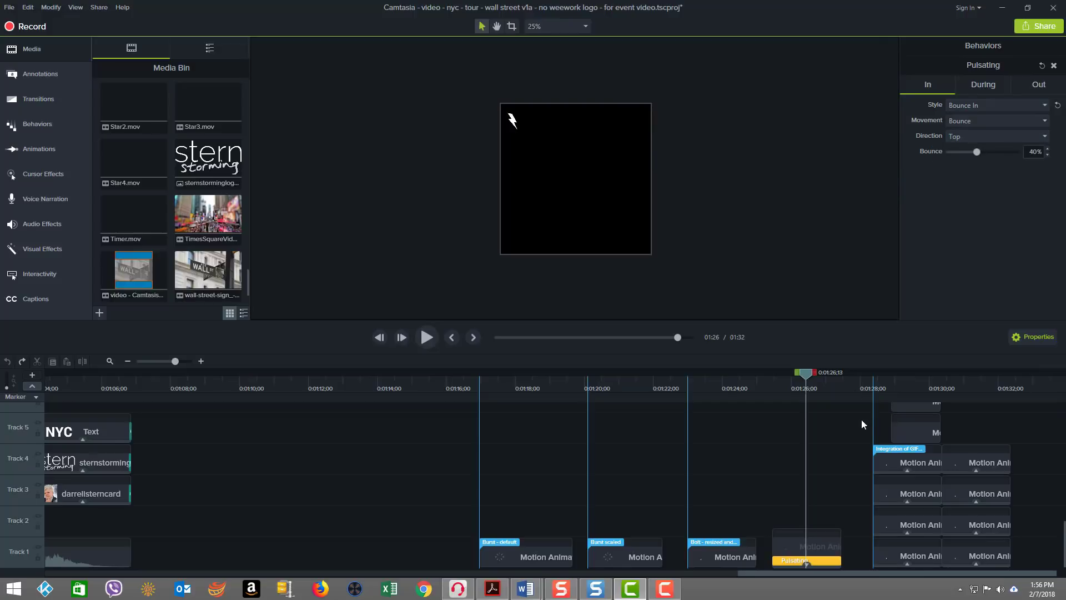
left_click(983, 139)
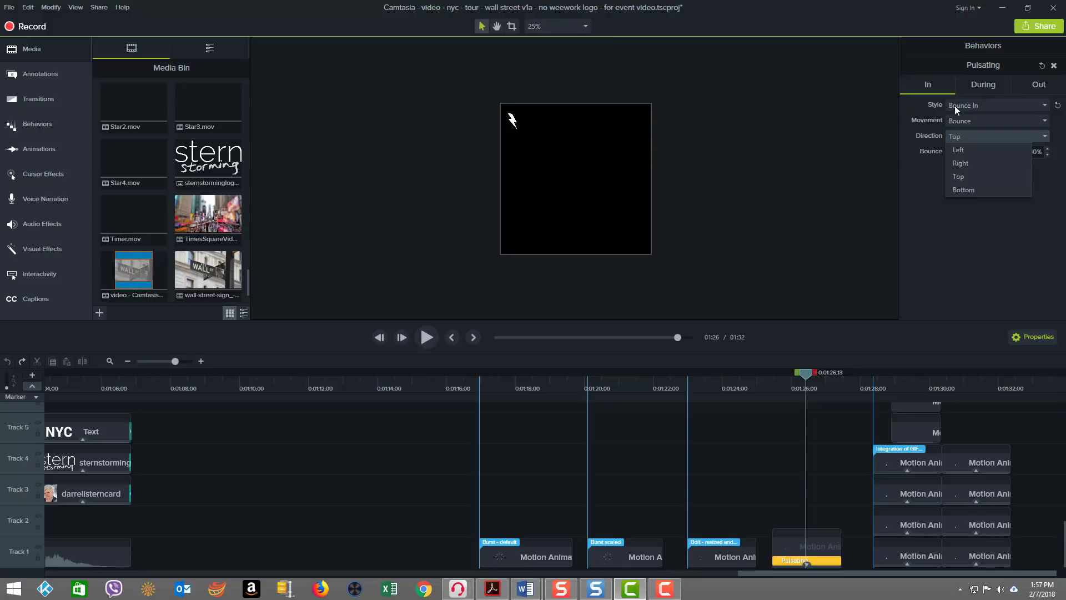
left_click(993, 86)
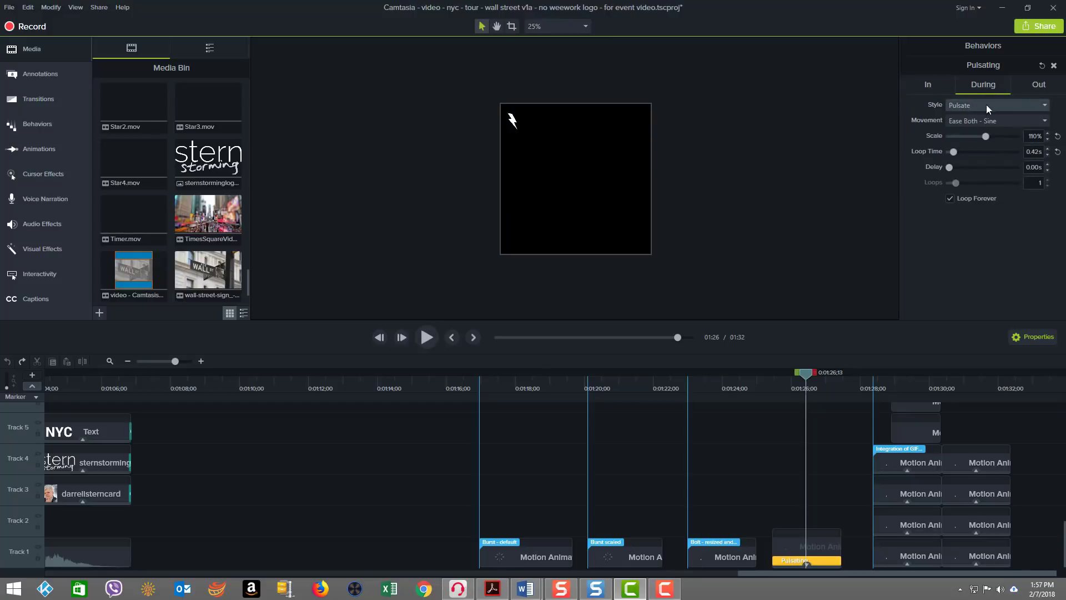
left_click(1038, 85)
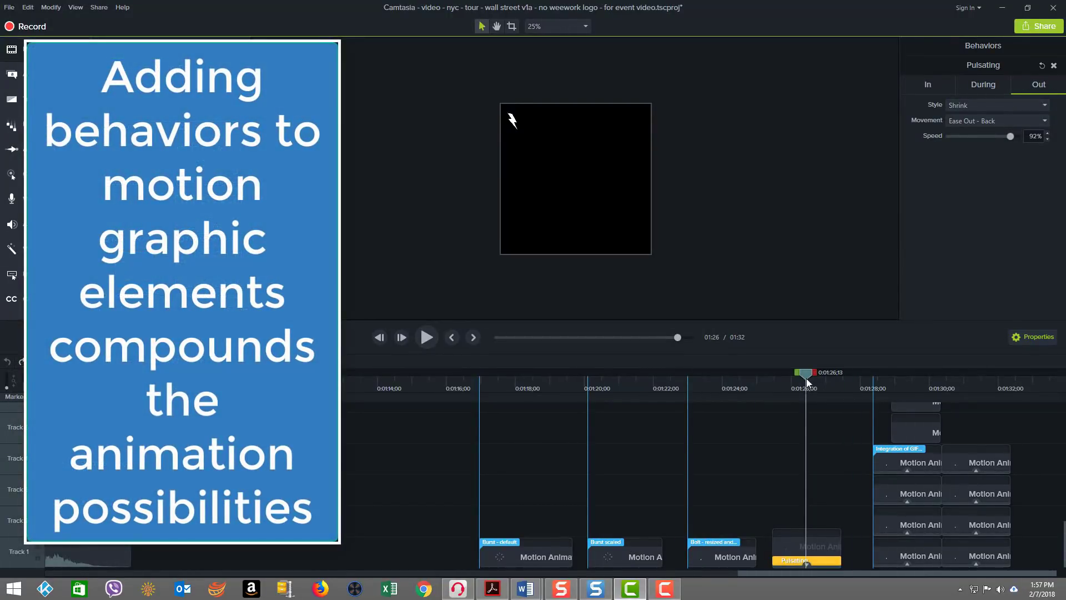
- Play the lightning bolt clip with its Pulsating behavior from 0:01:25;14 to 0:01:27;22
left_click_drag(807, 377, 773, 381)
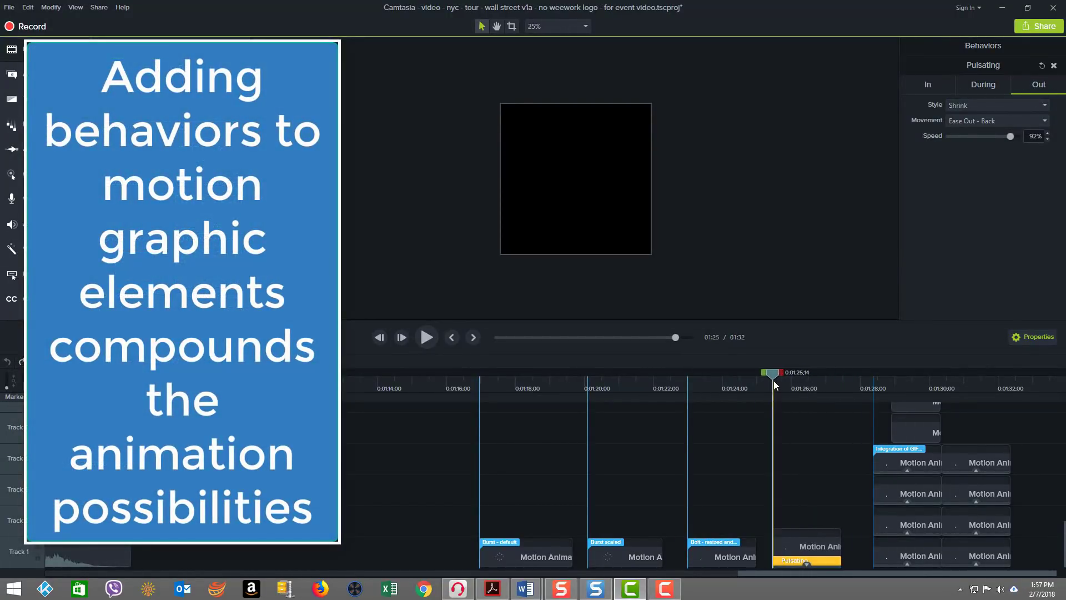
left_click(752, 427)
left_click(424, 338)
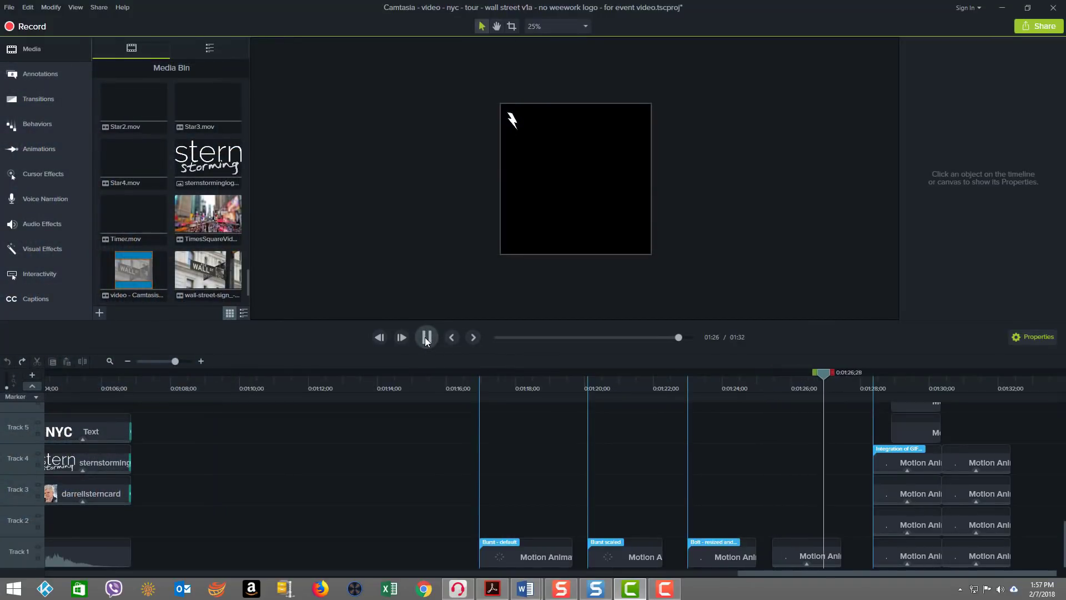
left_click(424, 337)
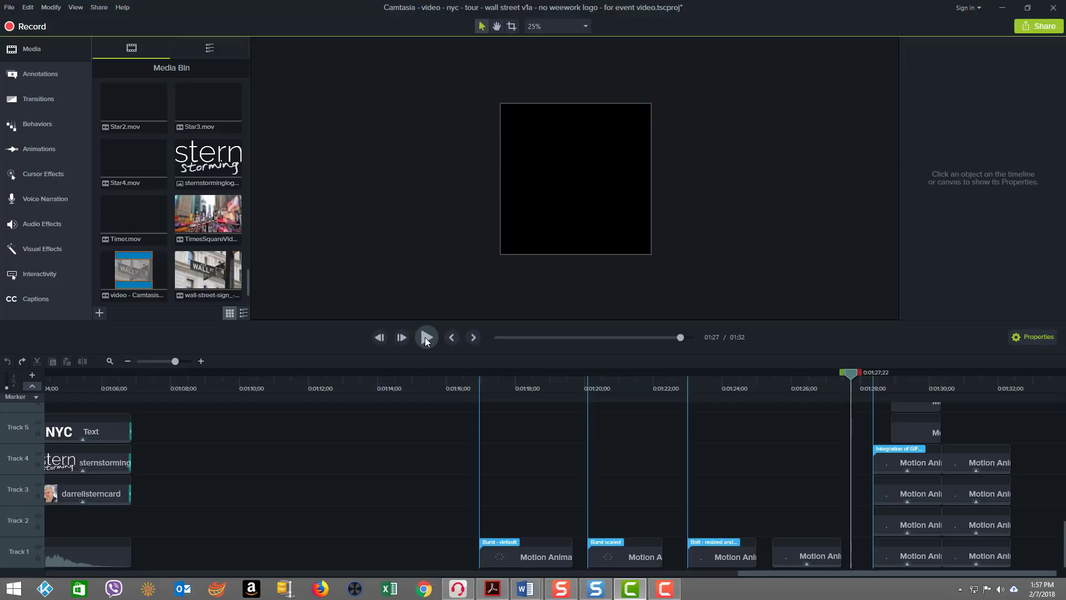
- Play the layered lightning bolt and line motion graphics from the integration marker at 0:01:28;11 to 0:01:31;17
left_click_drag(851, 375, 874, 371)
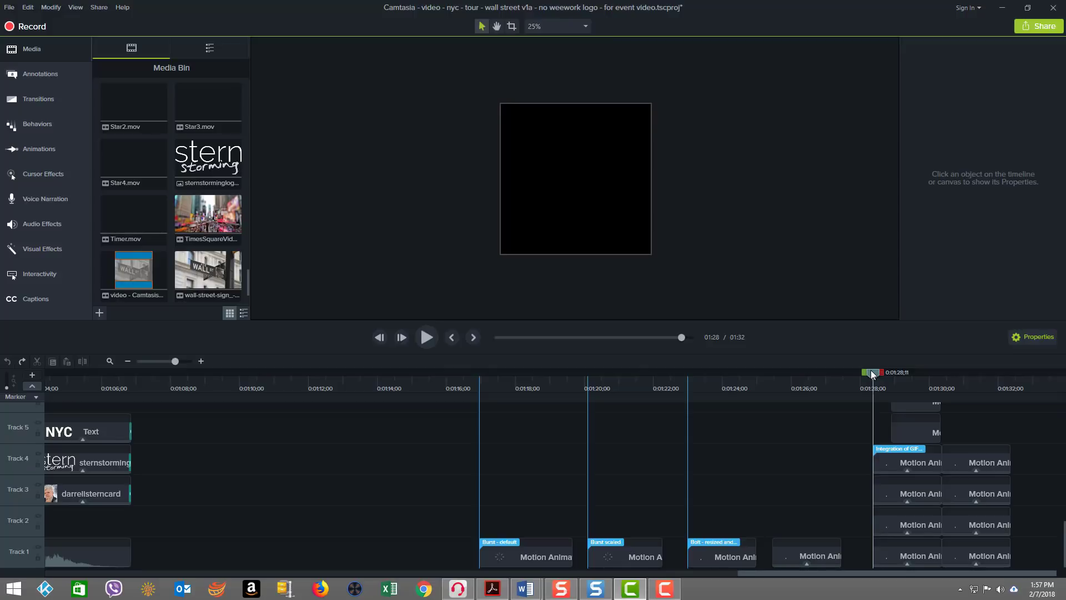
left_click(422, 340)
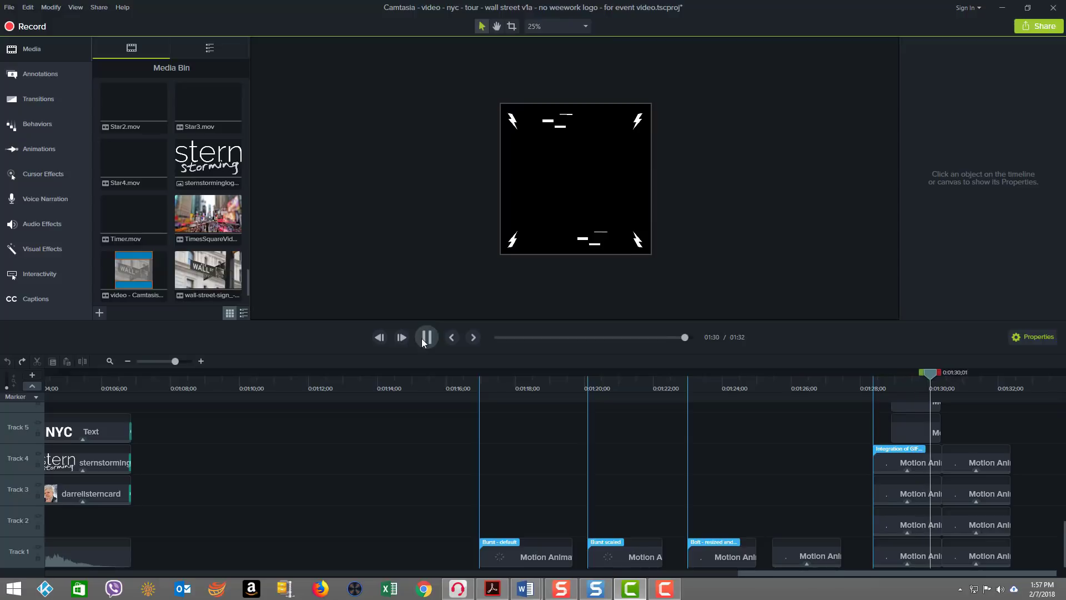
left_click(422, 338)
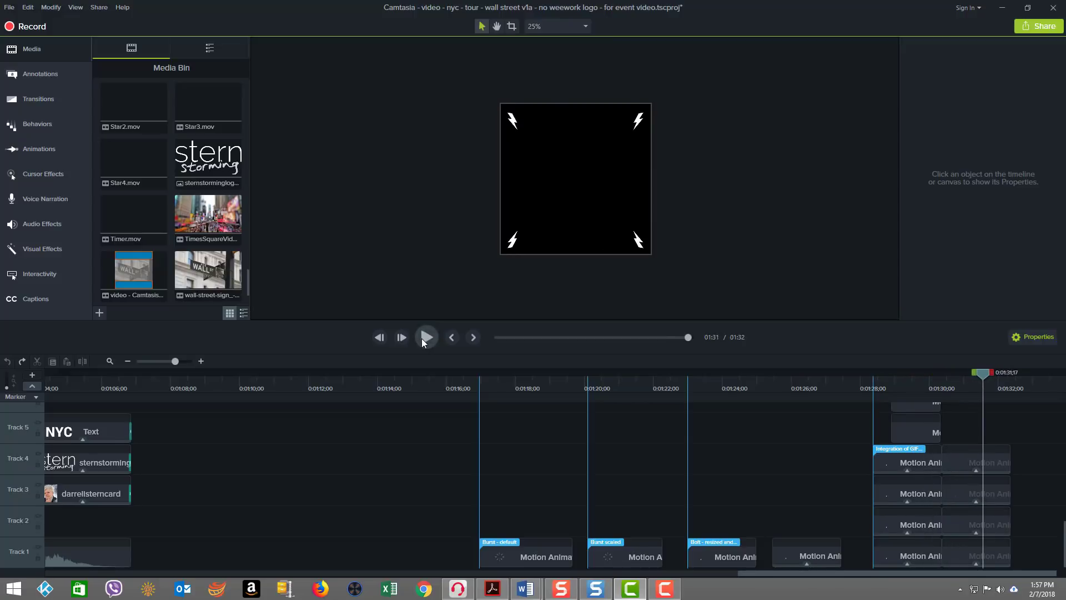